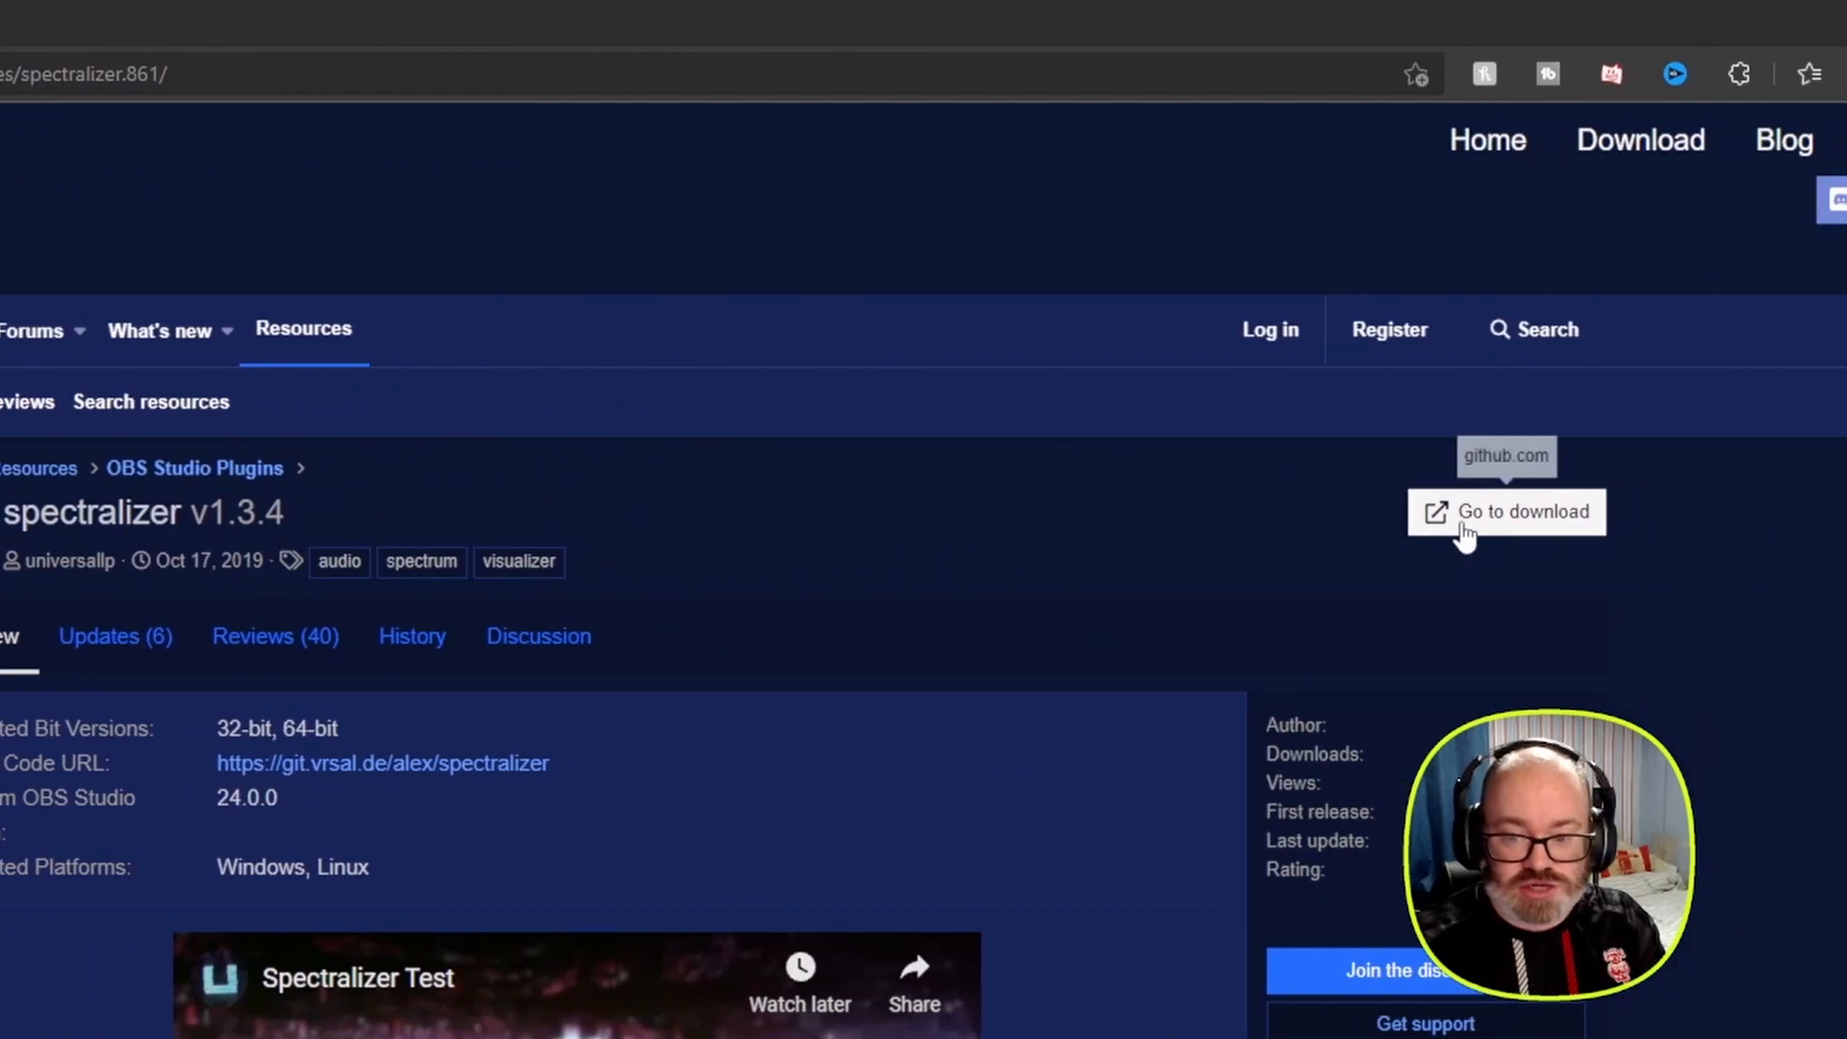
Open the GitHub release page for spectralizer v1.3.4 and view its downloadable assets
{"action": "left_click", "coordinate": [1464, 529]}
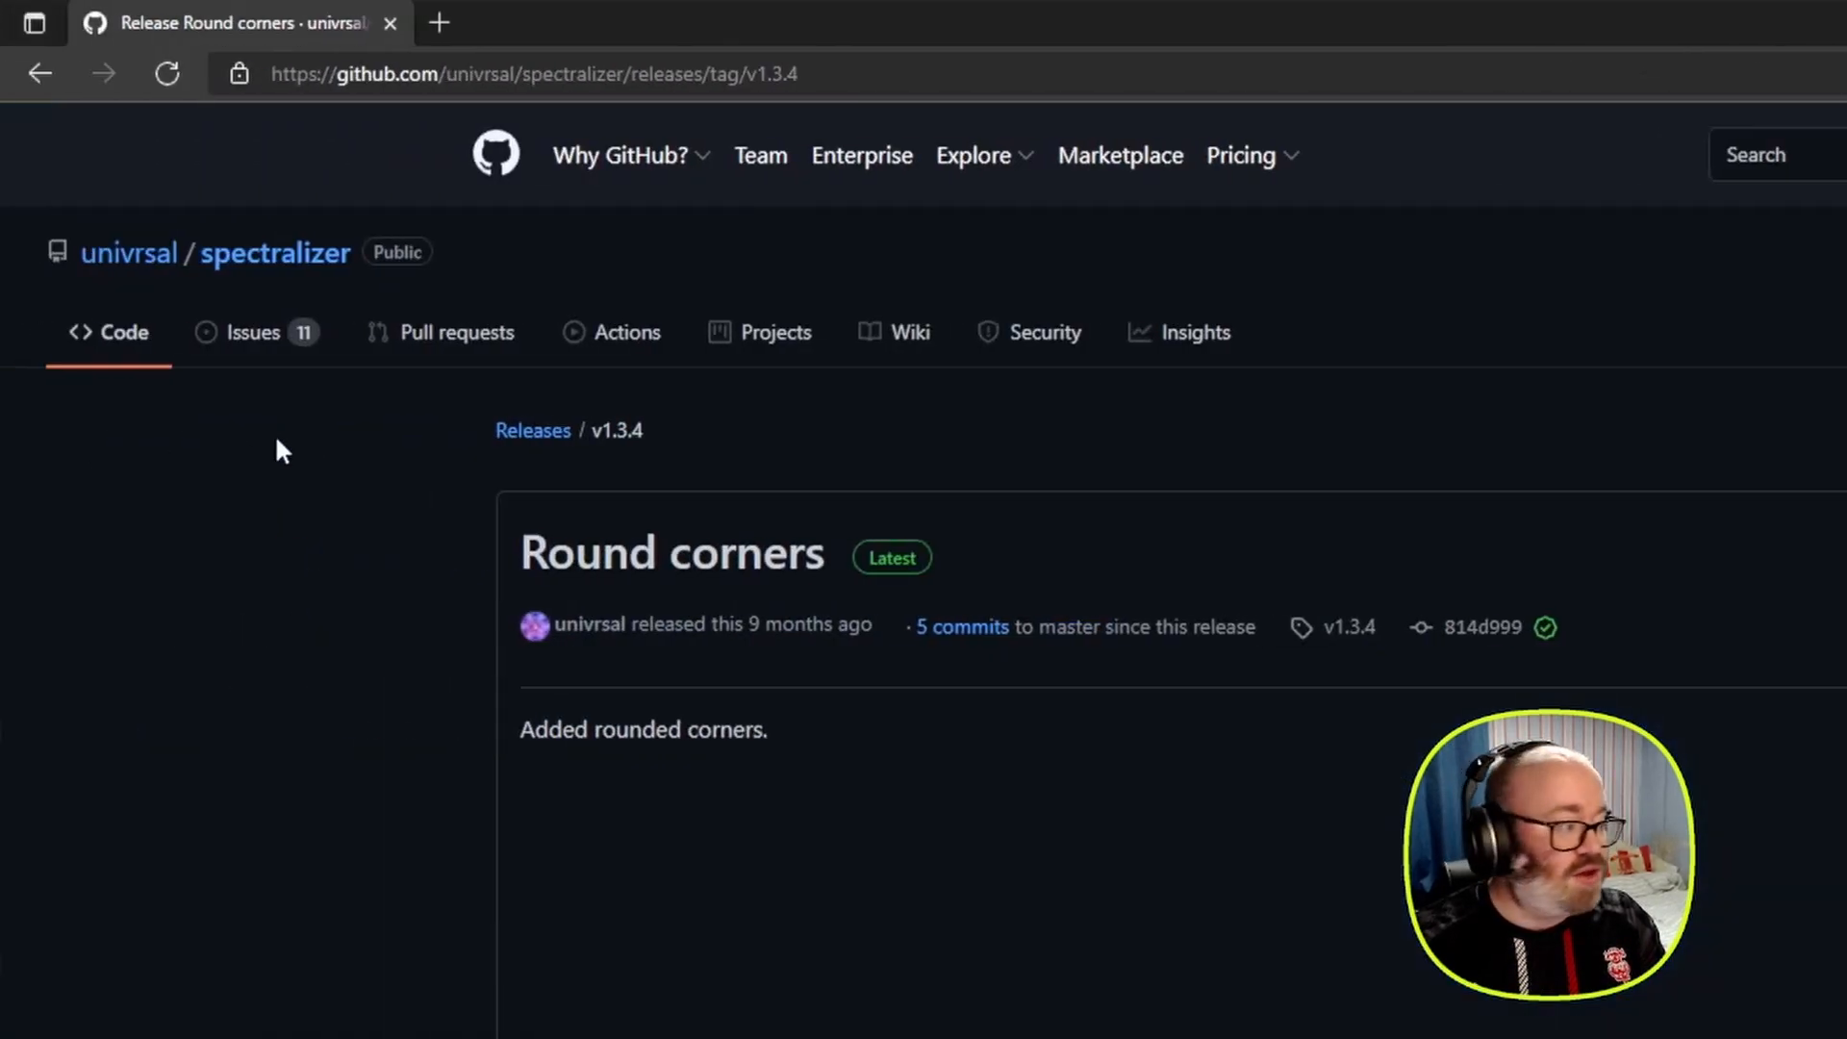
{"action": "scroll", "coordinate": [990, 663], "scroll_direction": "down", "scroll_amount": 5}
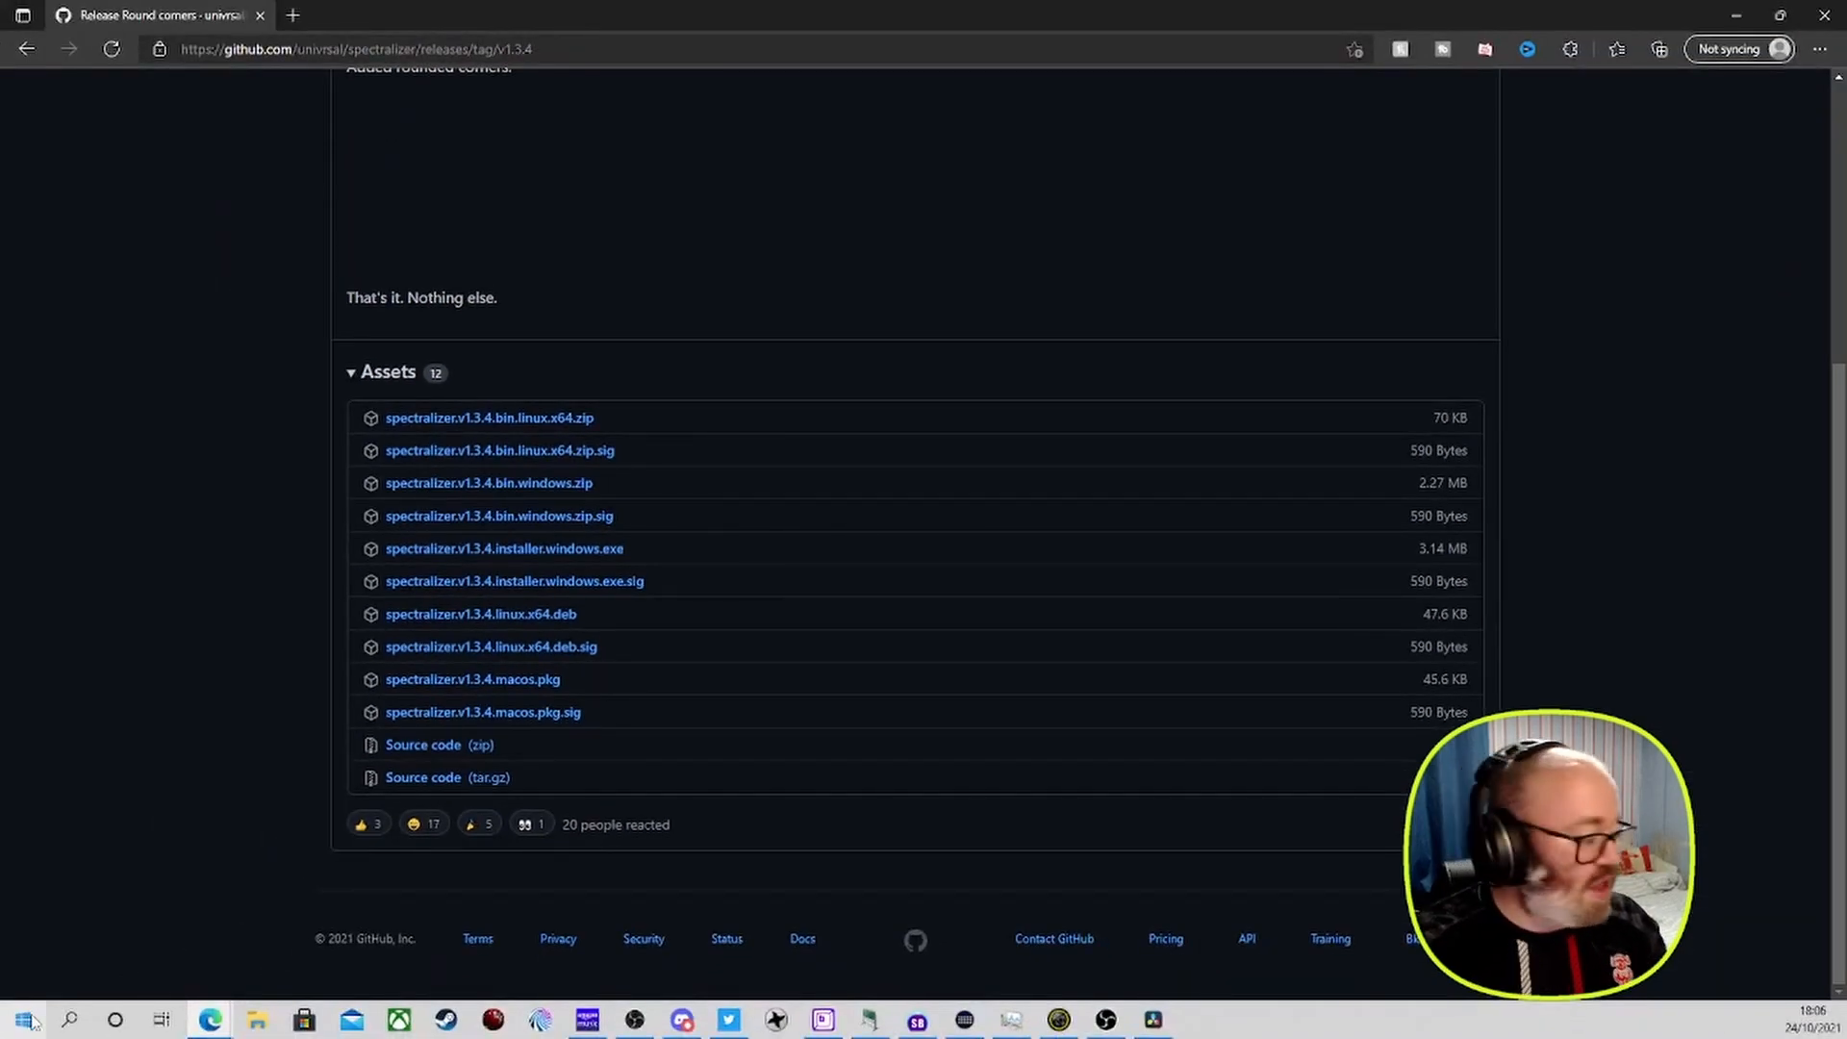
Switch to OBS Studio and hide the Display Capture source
{"action": "left_click", "coordinate": [1106, 1018]}
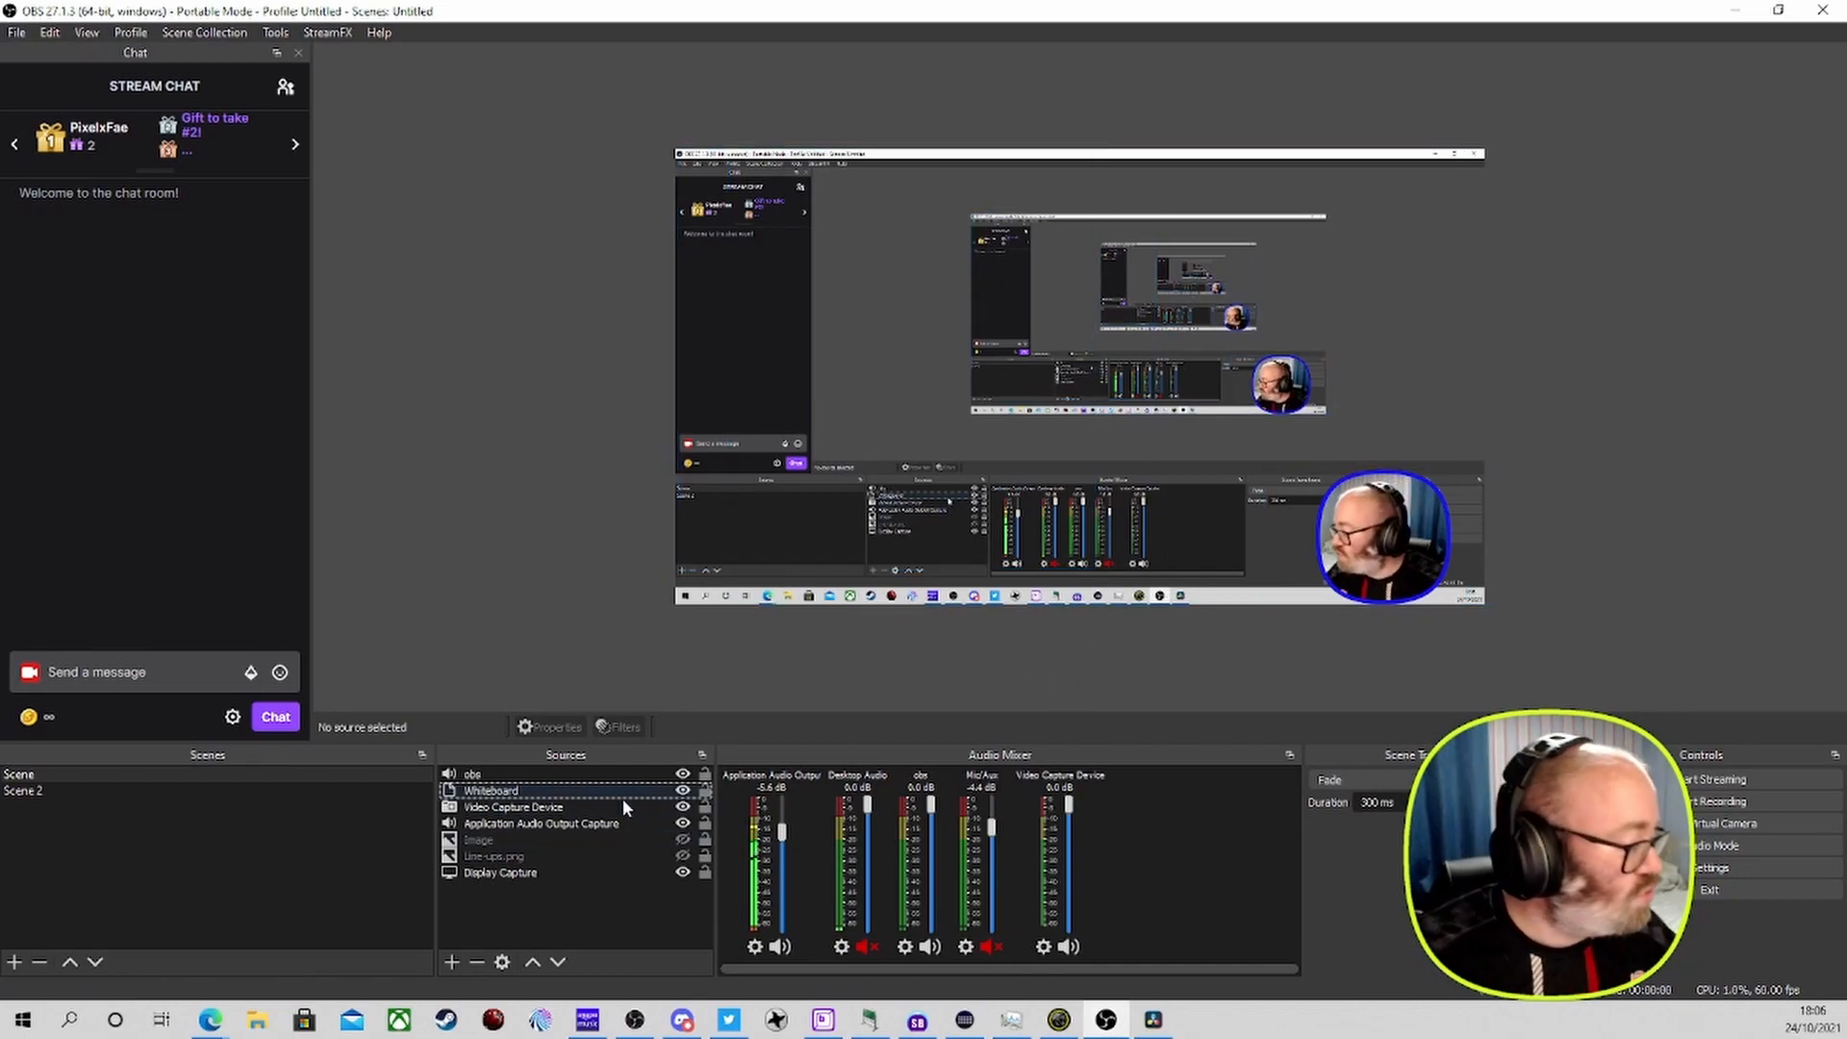
{"action": "left_click", "coordinate": [683, 871]}
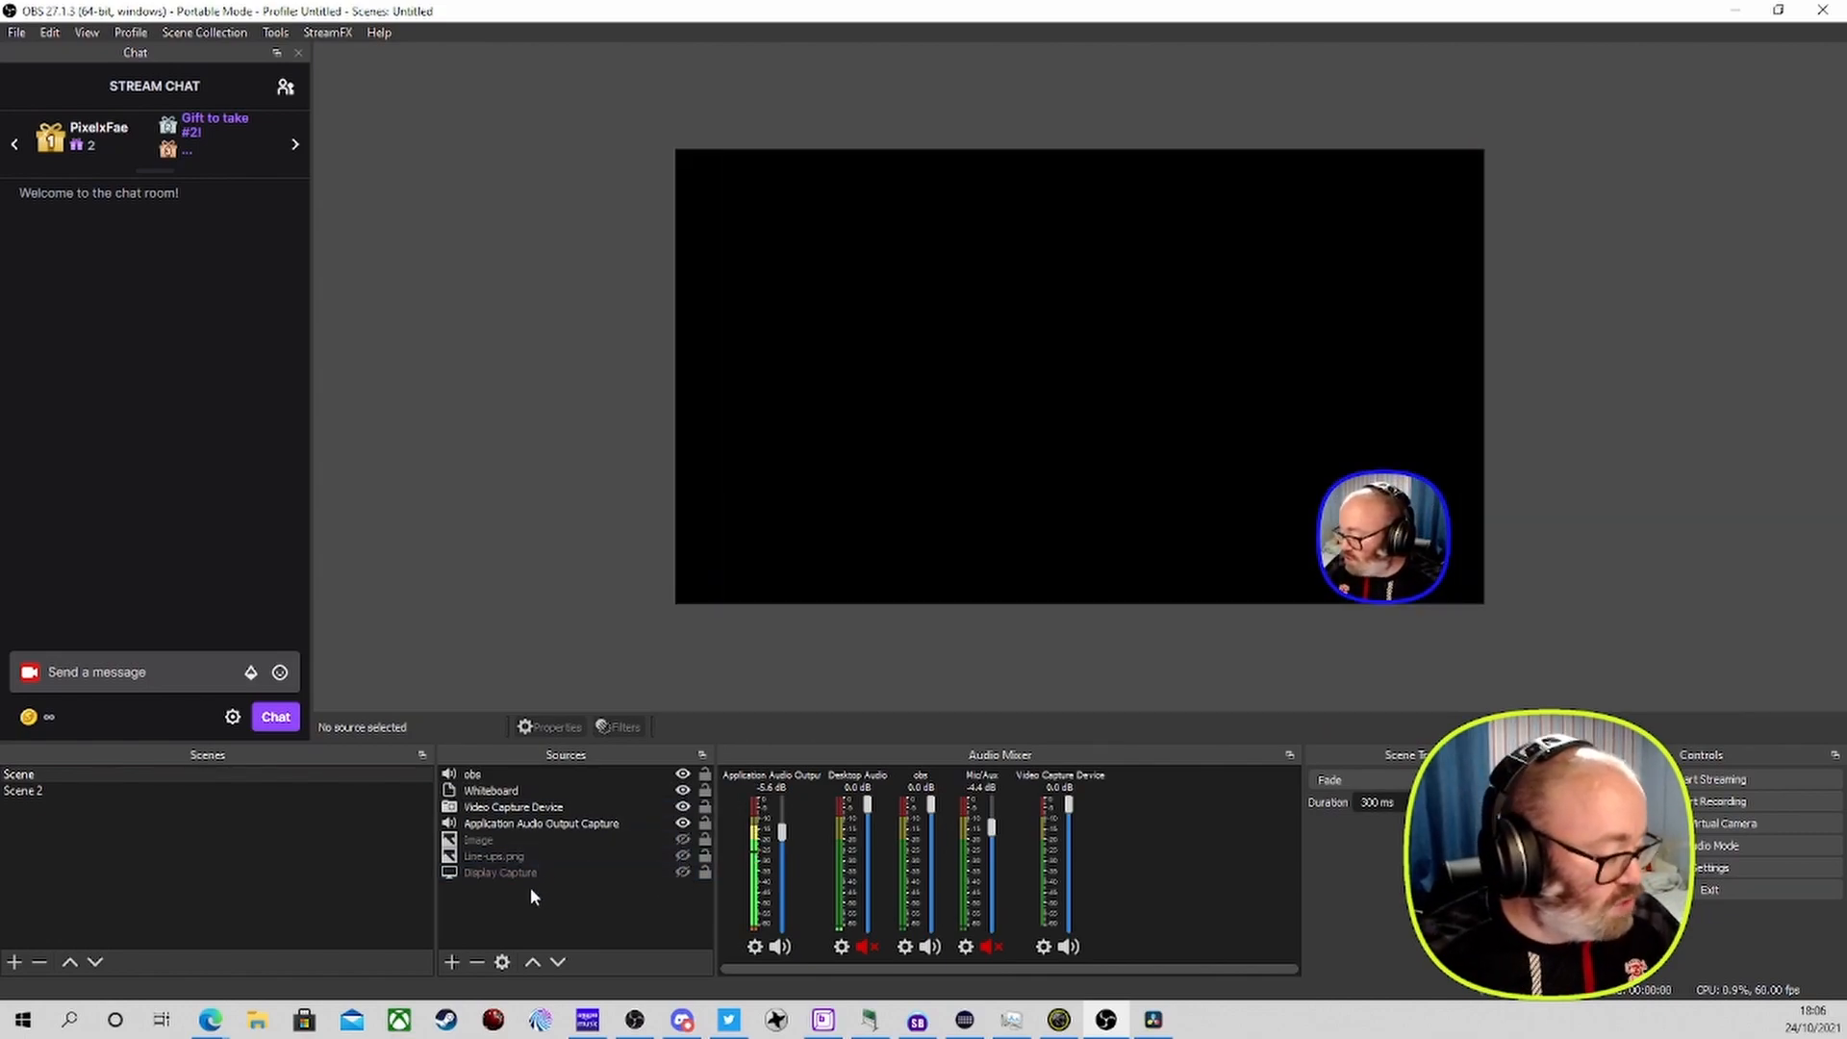
Add a new Spectralizer source to the scene under its default name
{"action": "left_click", "coordinate": [453, 962]}
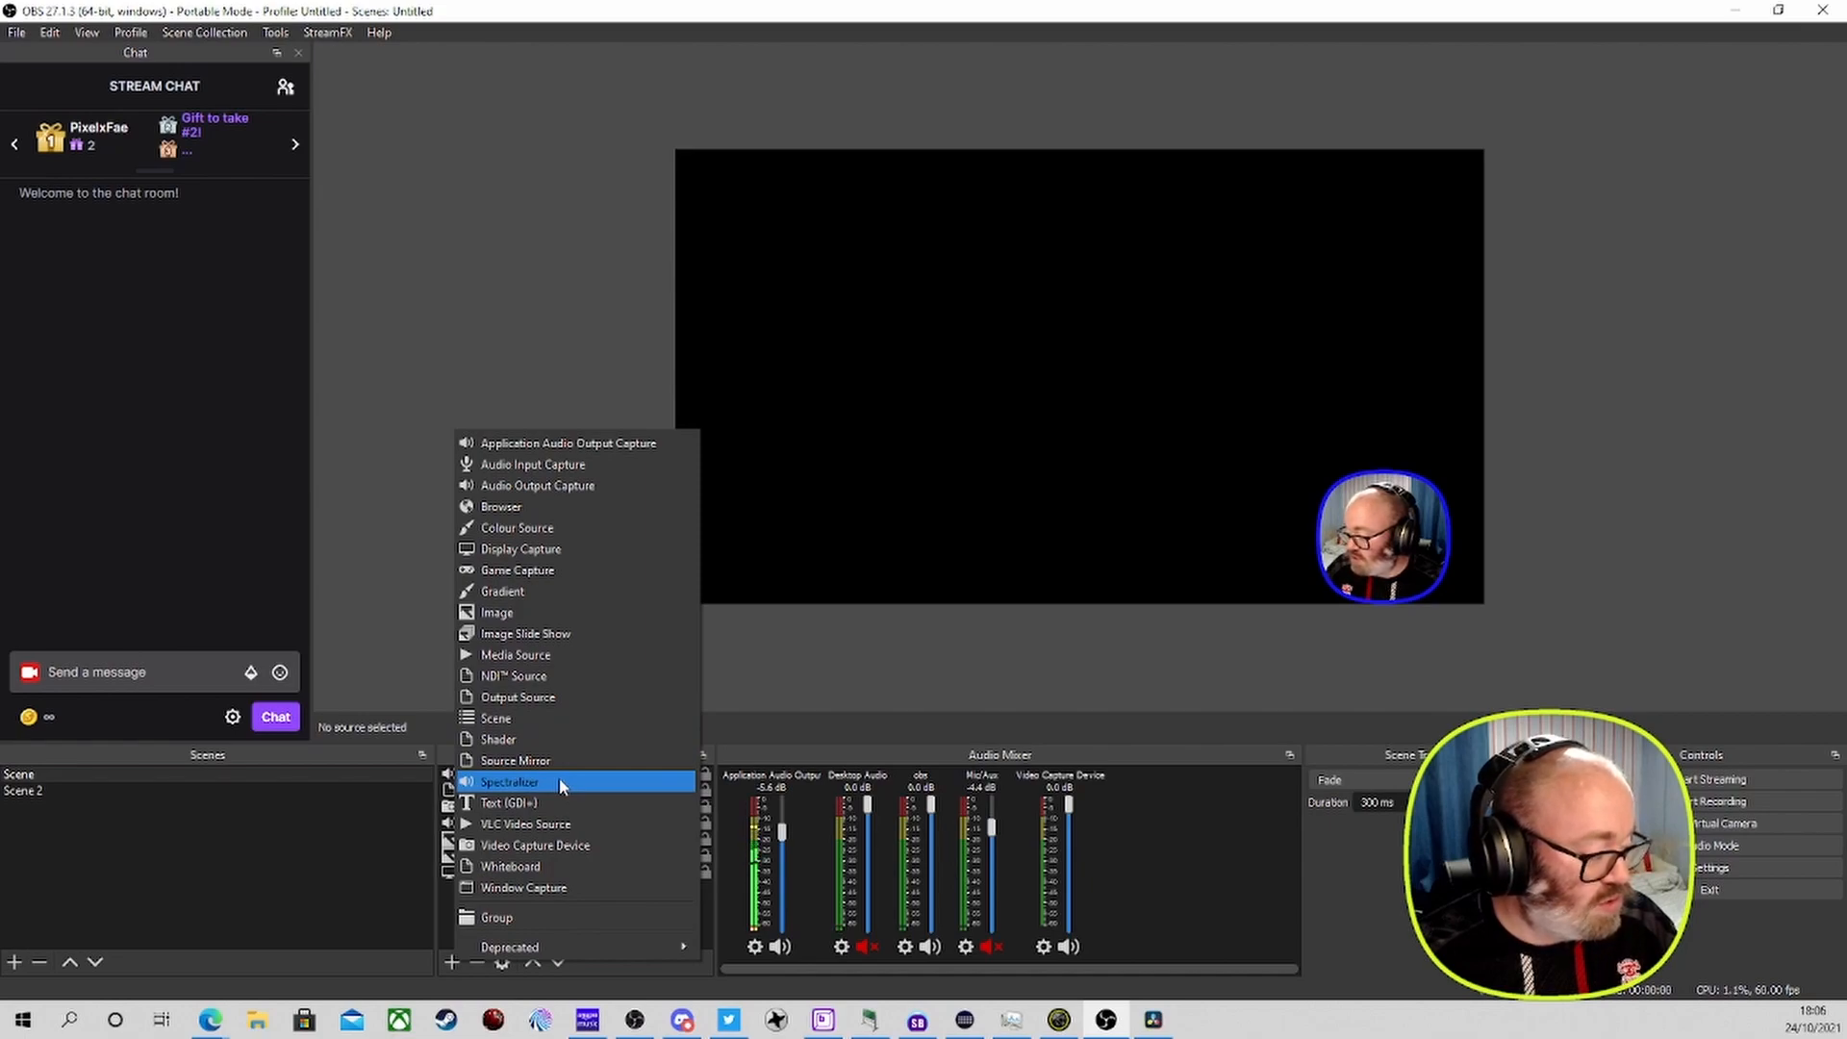
{"action": "left_click", "coordinate": [509, 782]}
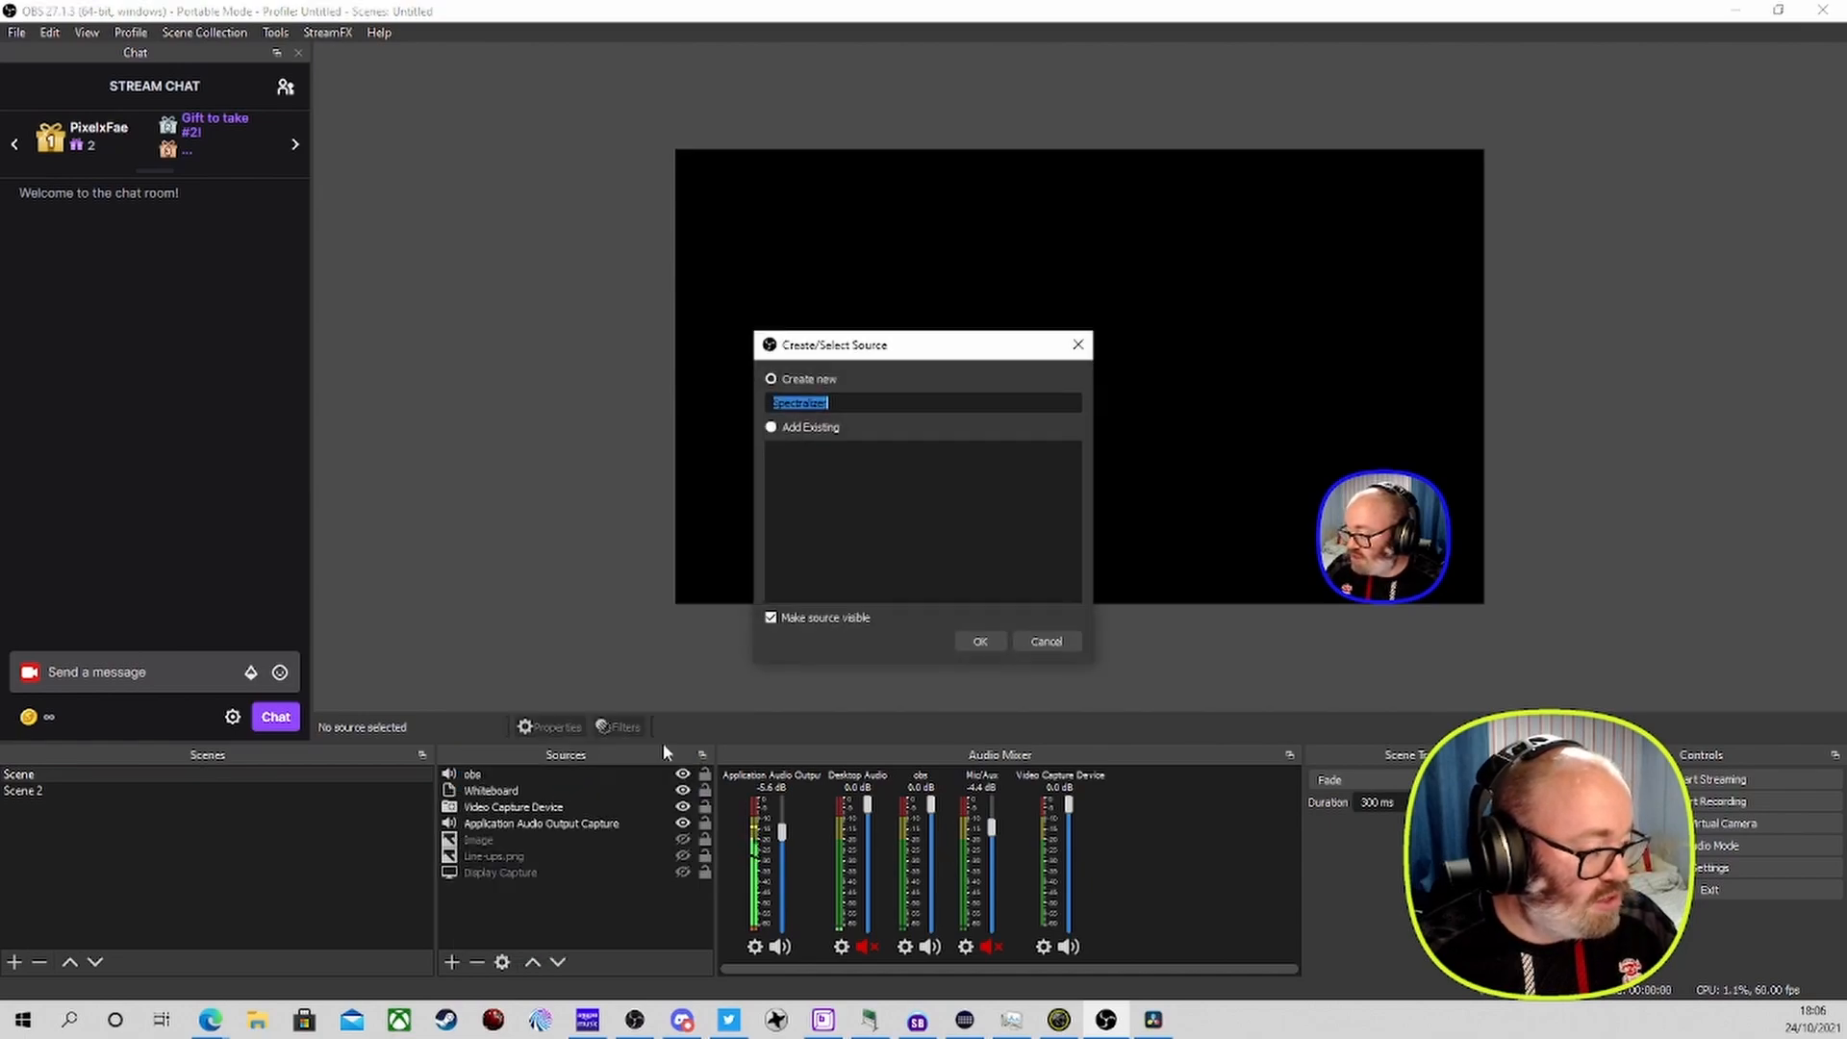
{"action": "left_click", "coordinate": [979, 642]}
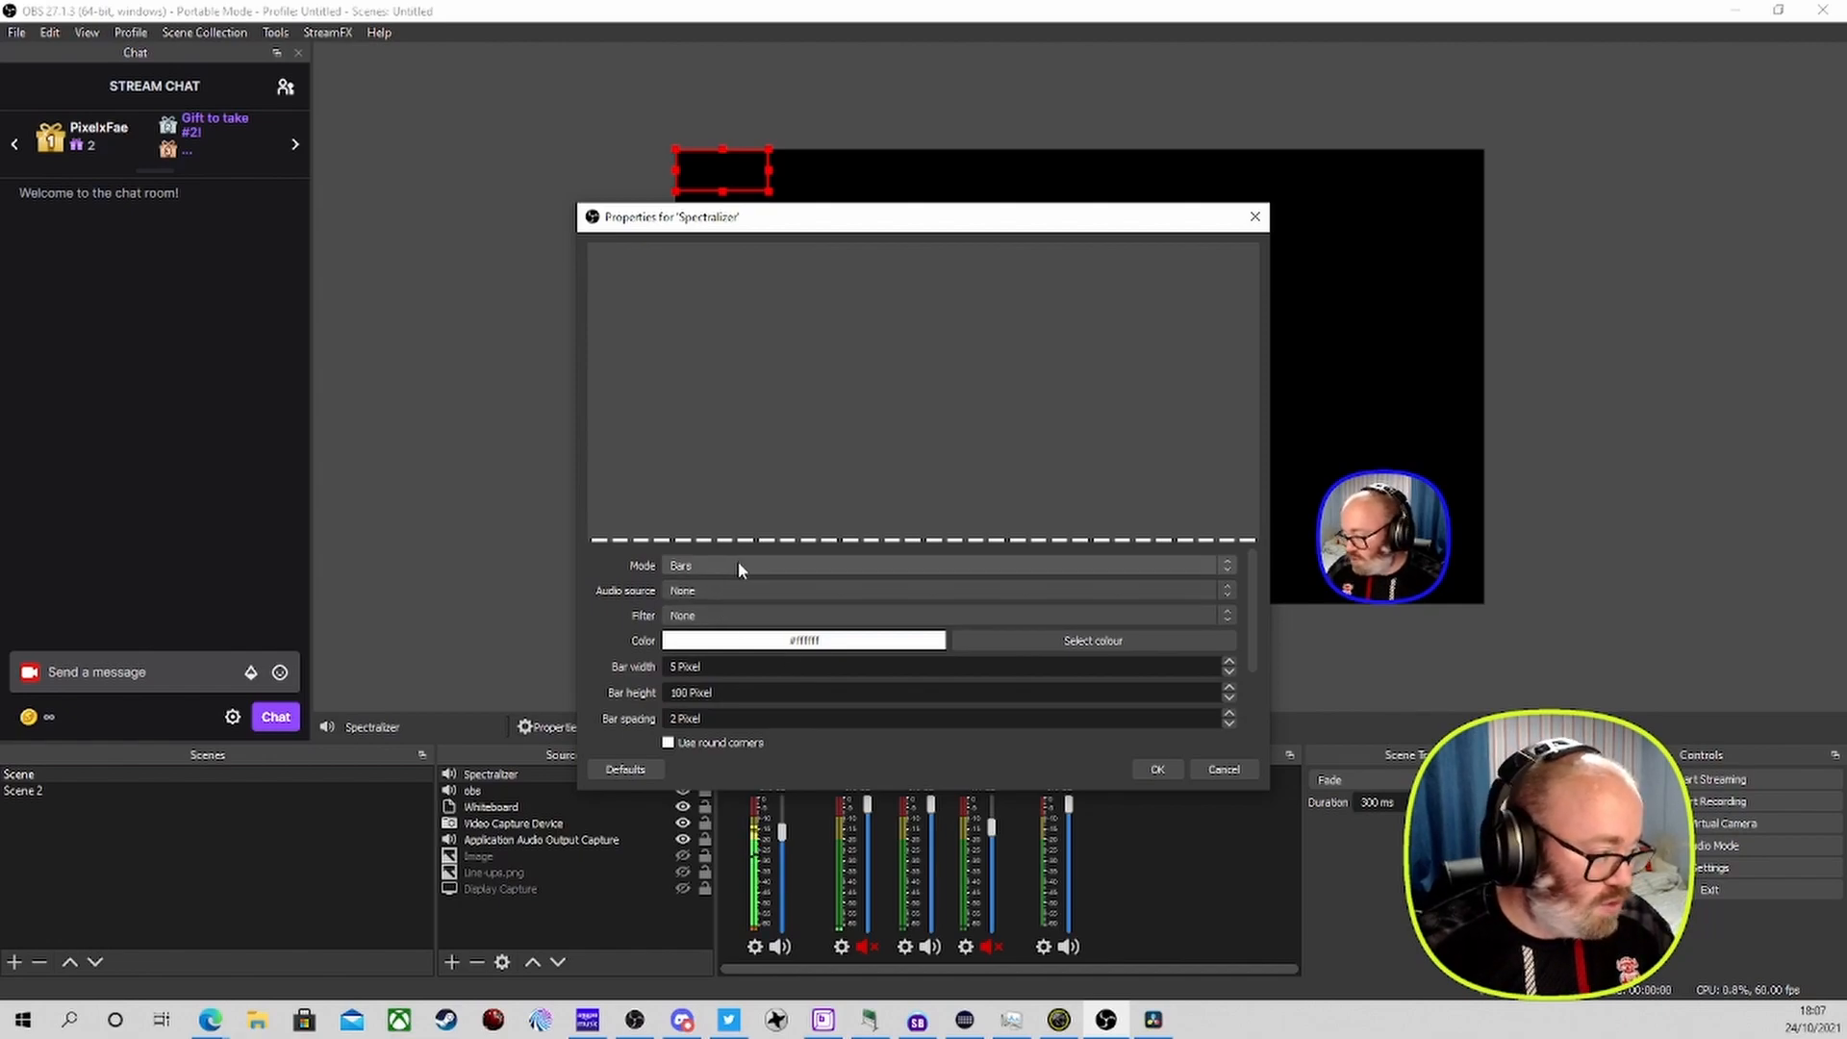
{"action": "scroll", "coordinate": [1059, 572], "scroll_direction": "down", "scroll_amount": 3}
{"action": "scroll", "coordinate": [1052, 568], "scroll_direction": "up", "scroll_amount": 3}
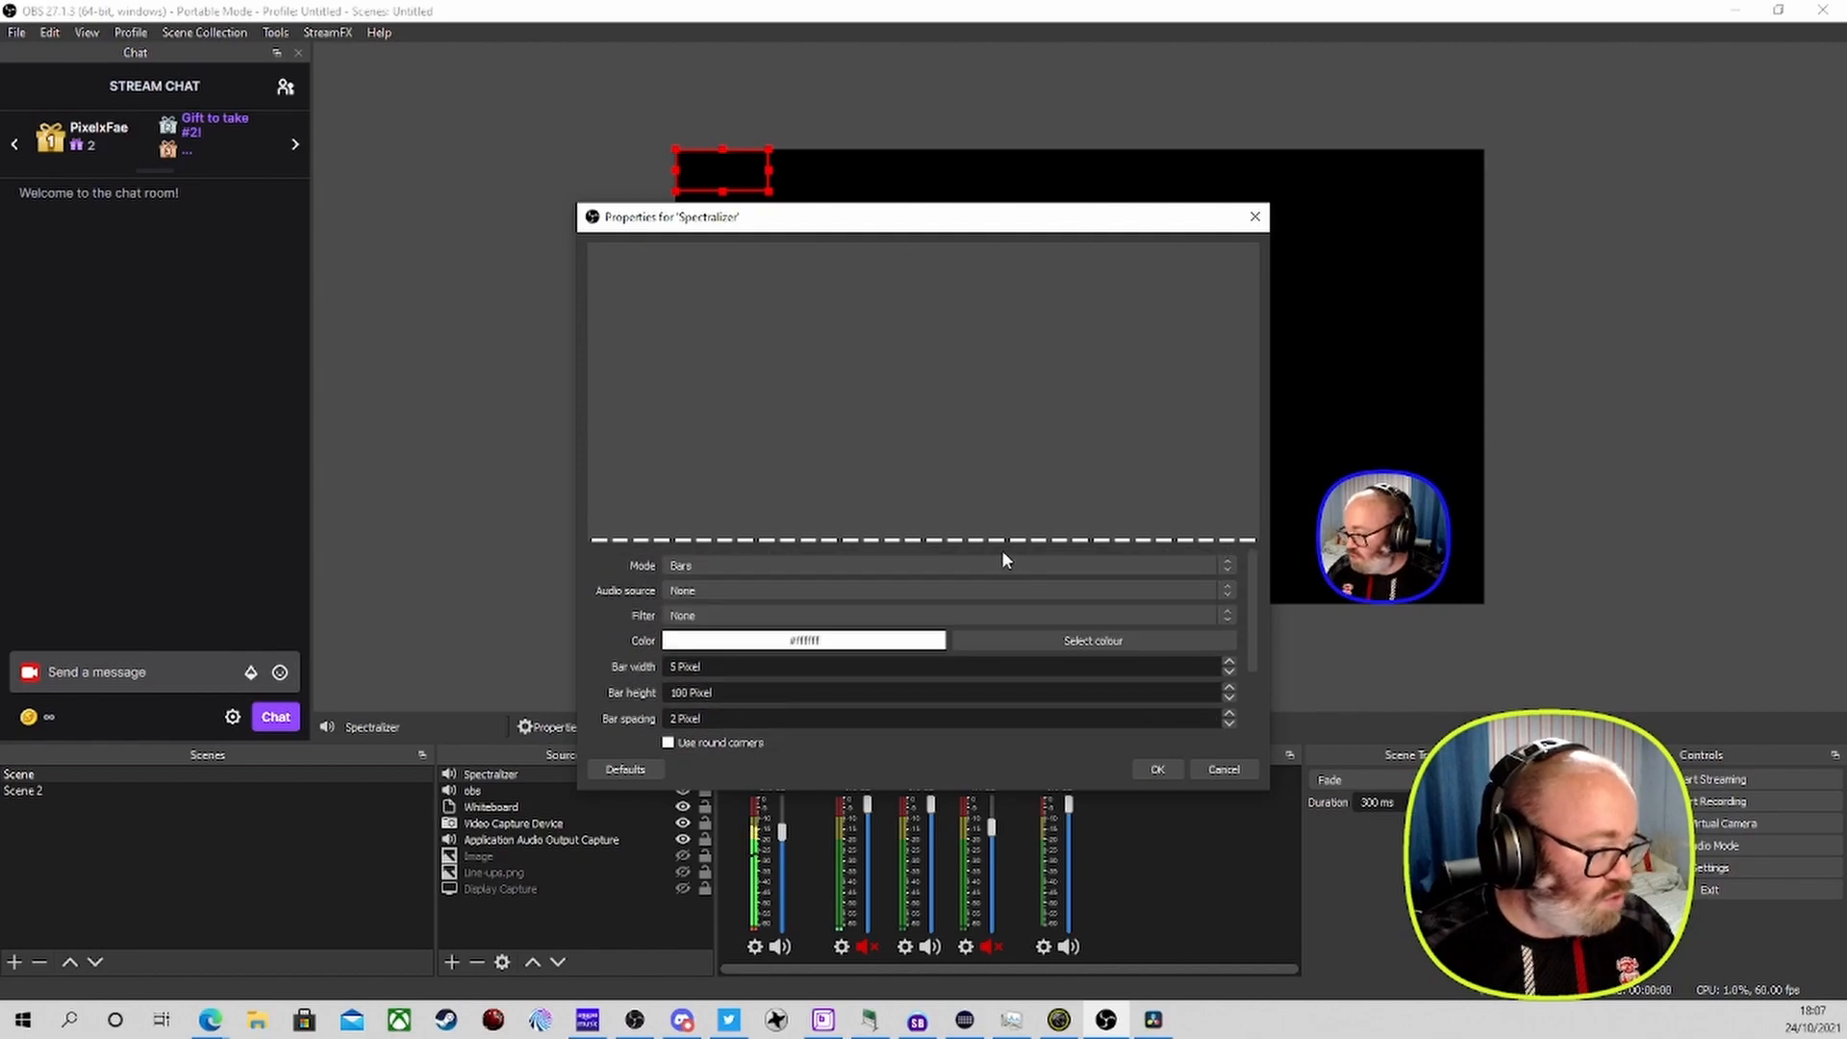
{"action": "left_click", "coordinate": [767, 567]}
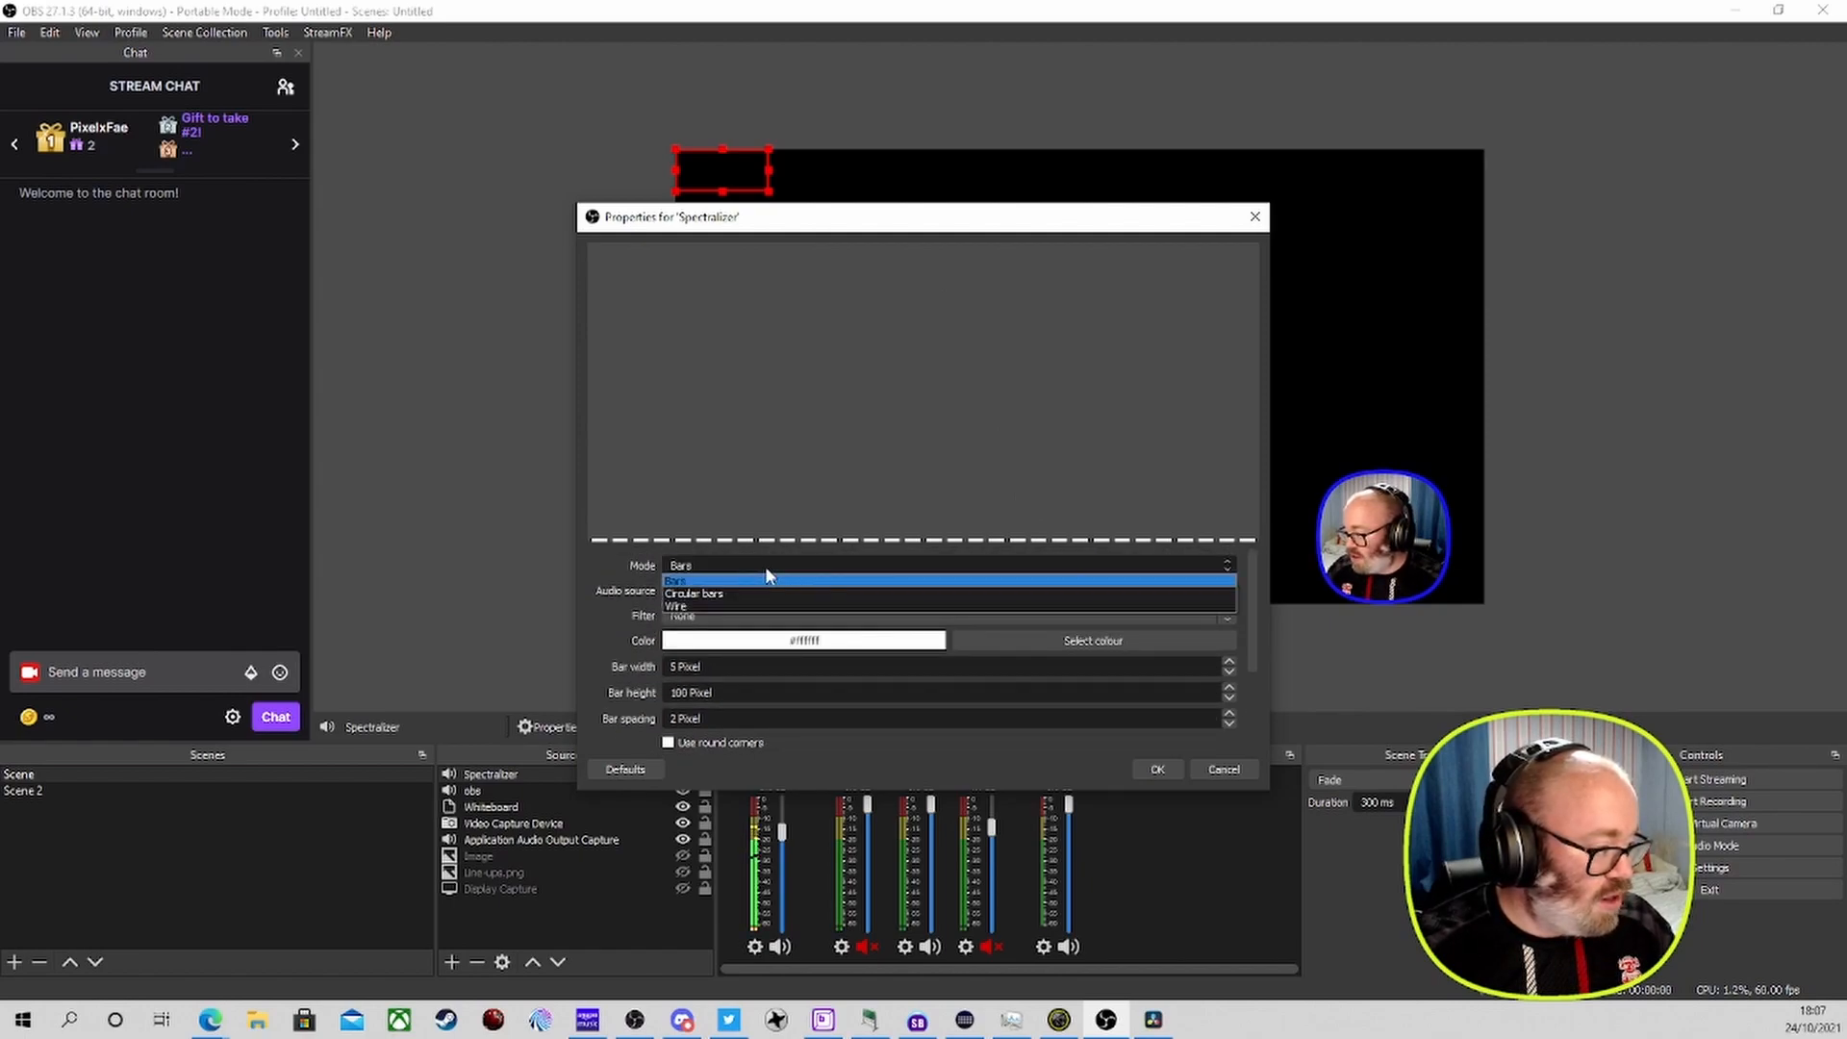
{"action": "key", "text": "Escape"}
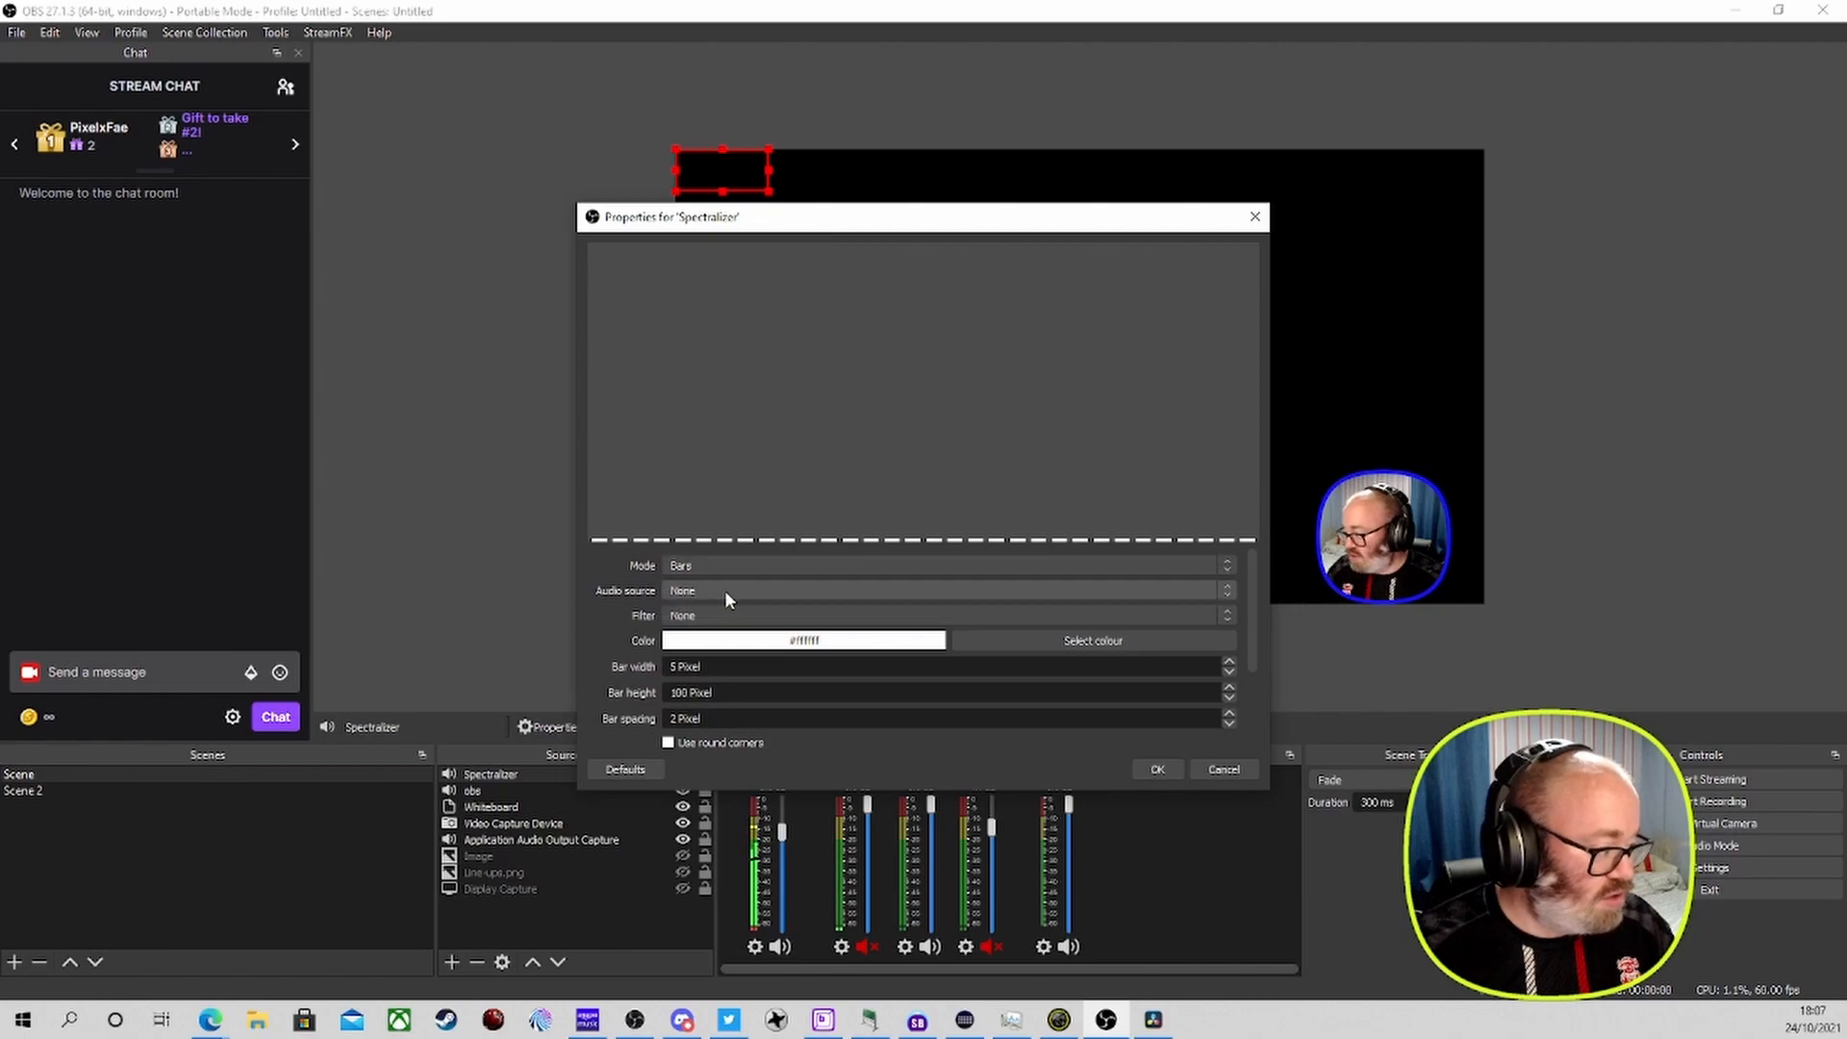
{"action": "left_click", "coordinate": [726, 592]}
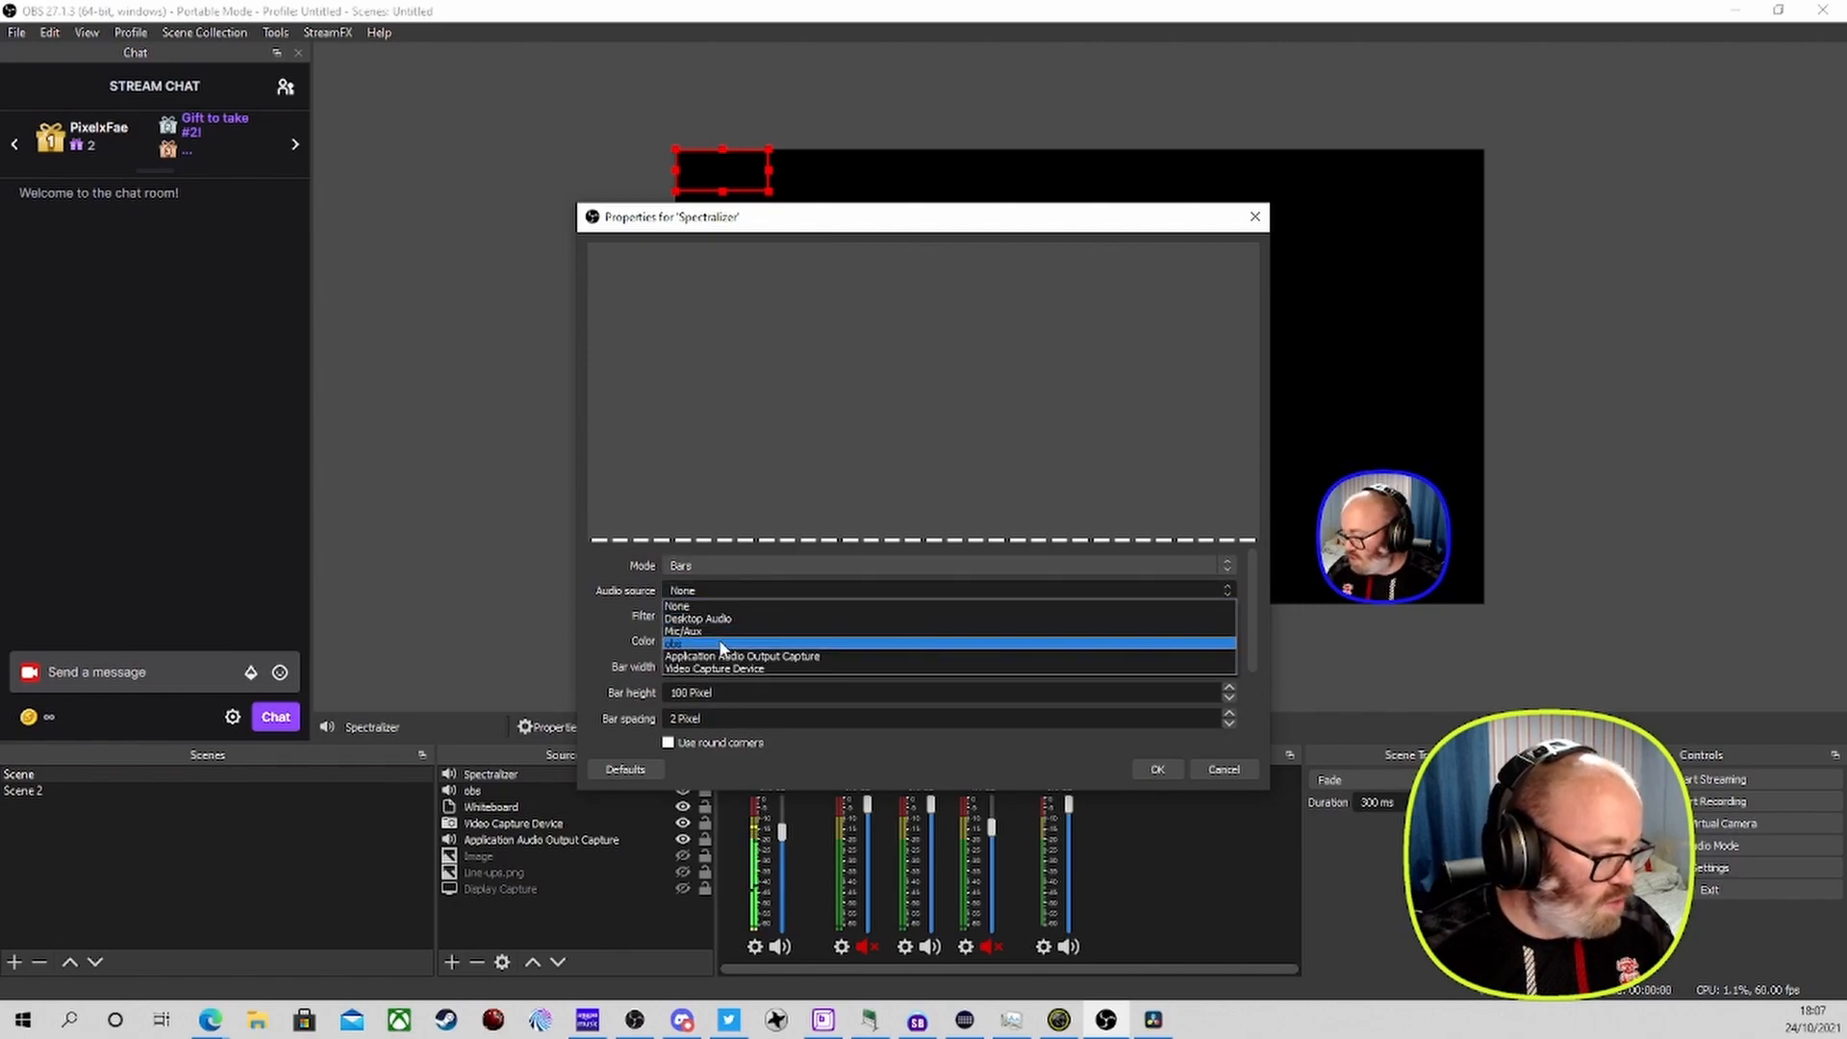
{"action": "left_click", "coordinate": [887, 219]}
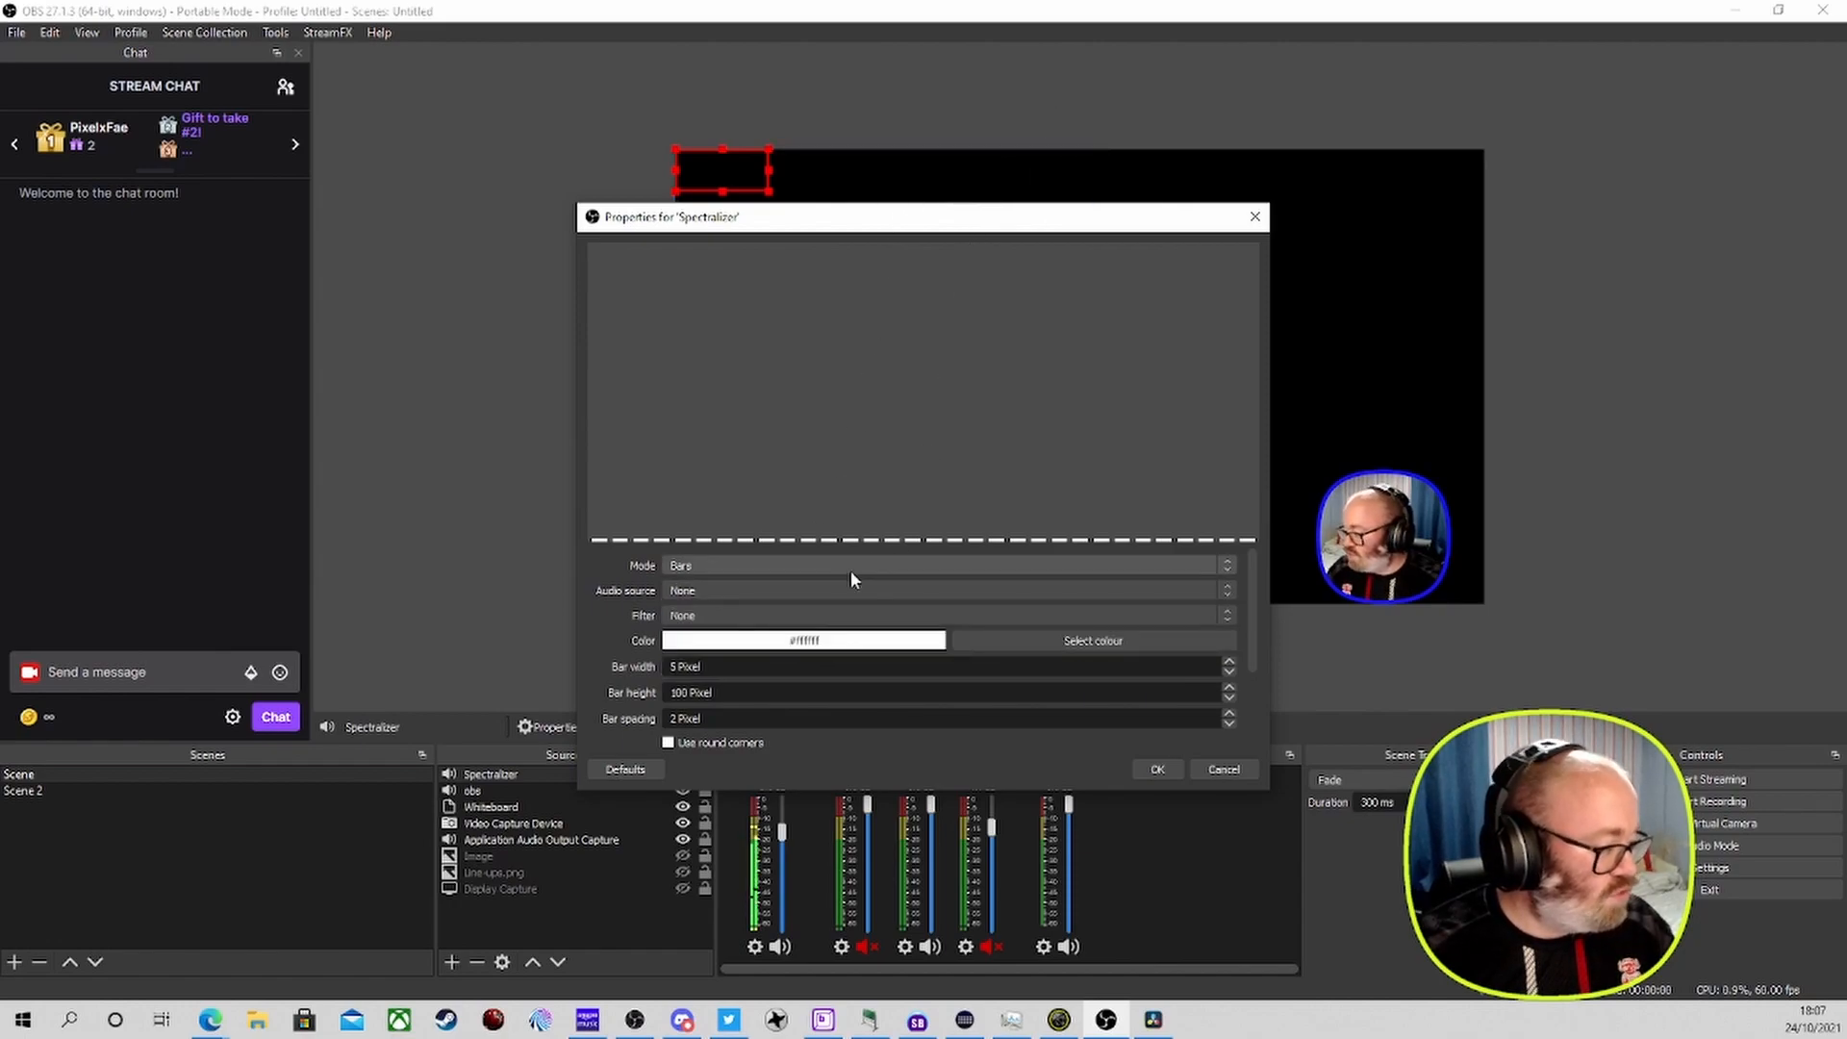
Move the properties dialog clear of the source preview and set the audio source to Application Audio Output Capture
{"action": "left_click_drag", "start_coordinate": [940, 216], "coordinate": [922, 275]}
{"action": "left_click", "coordinate": [776, 642]}
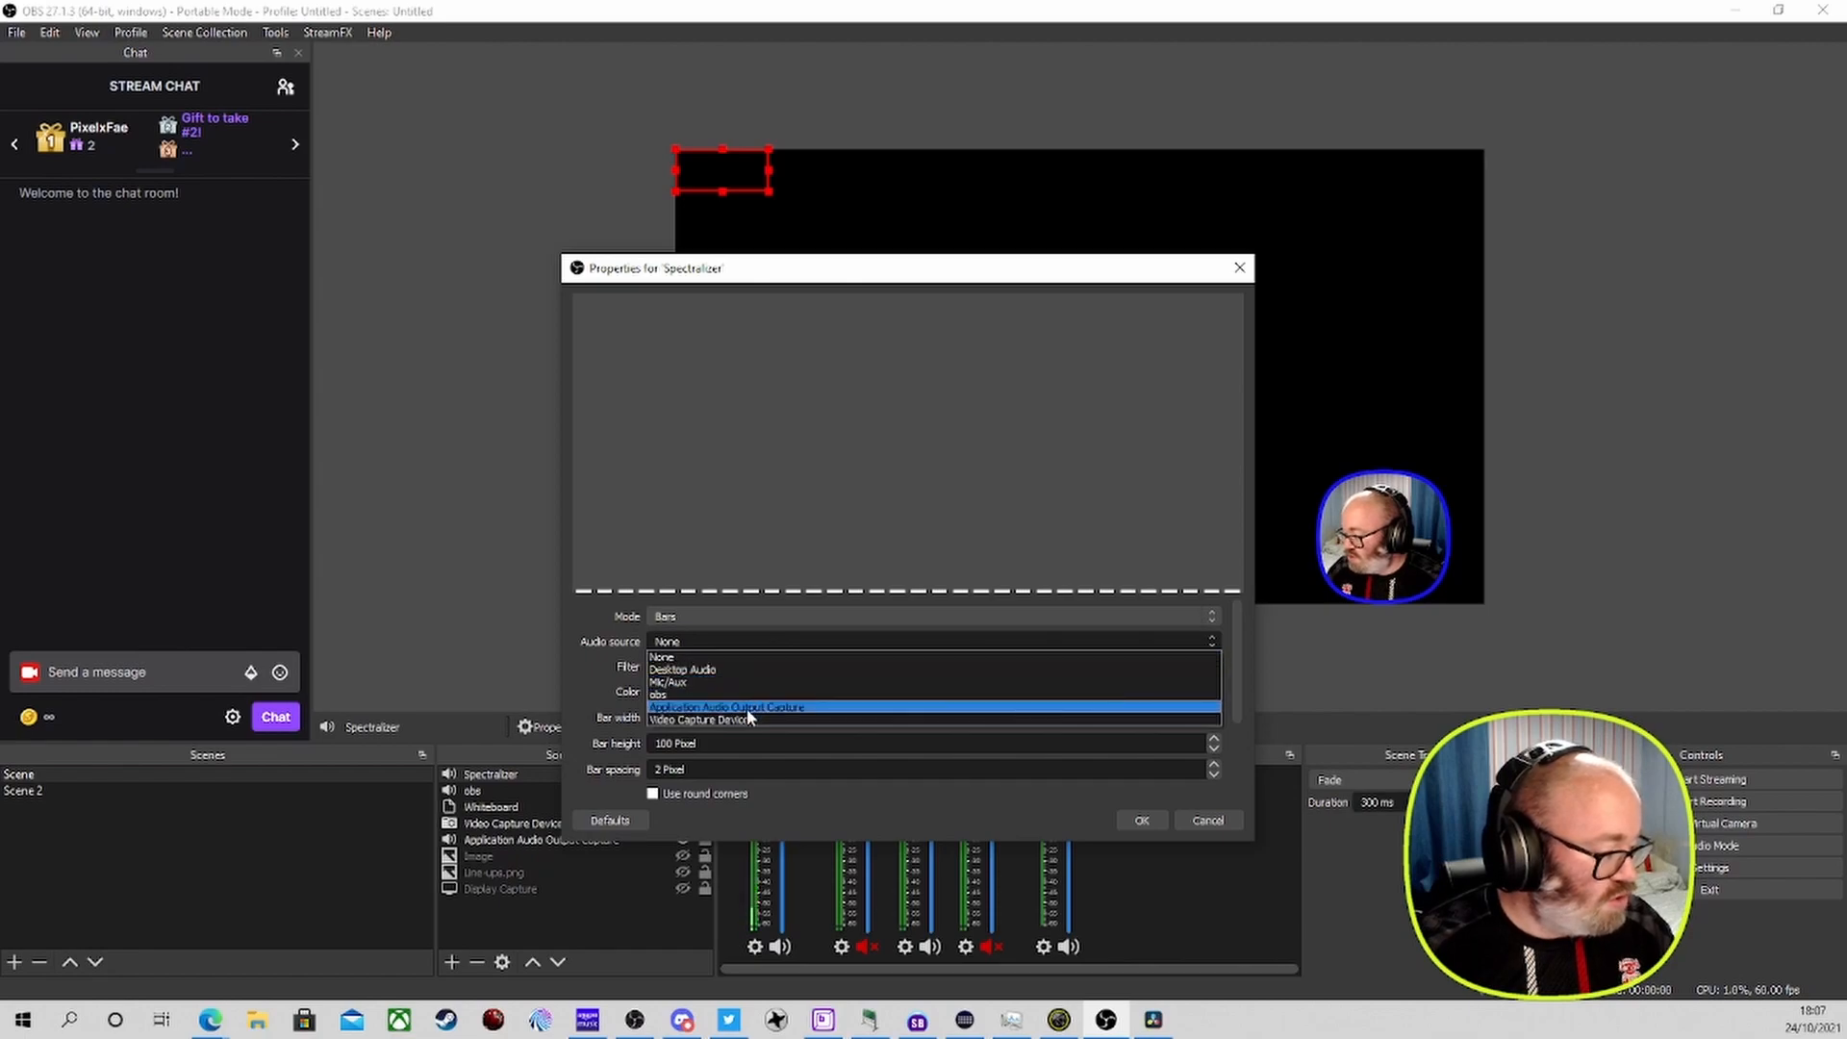
{"action": "left_click", "coordinate": [746, 708]}
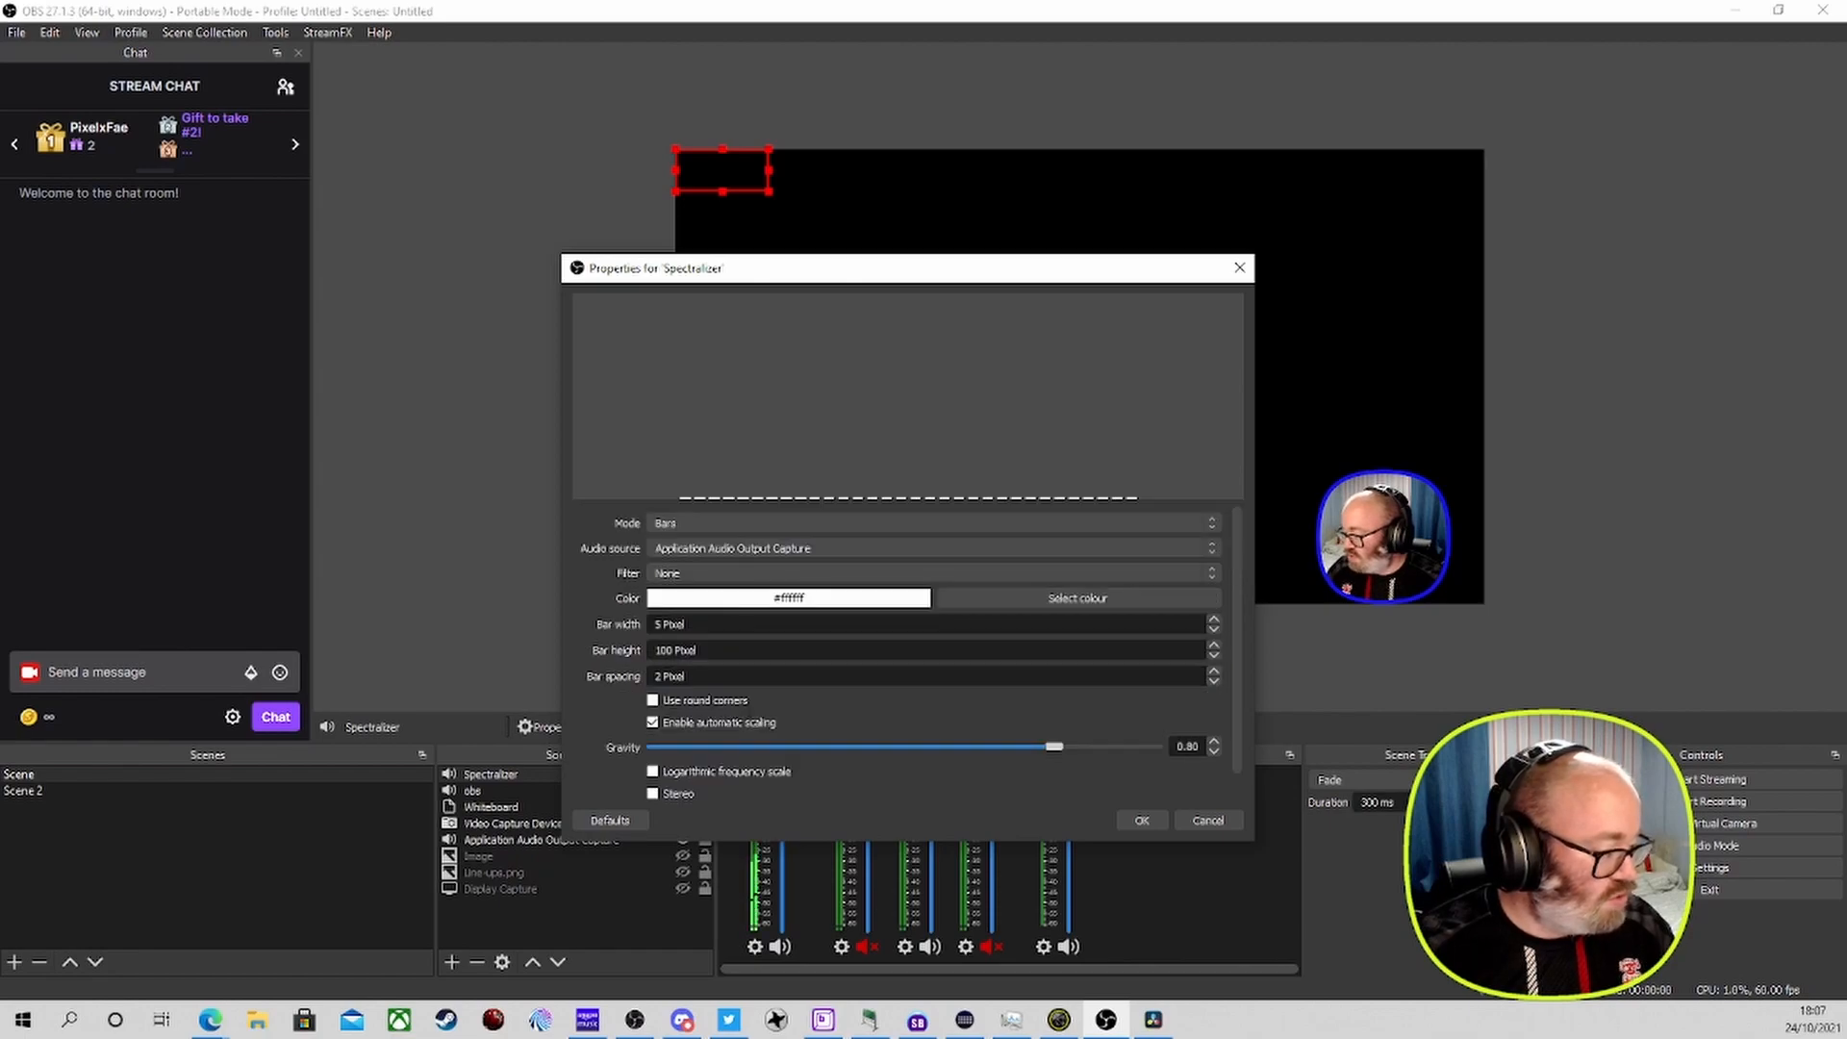
Try the Monstercat filter and the SGS filter on the visualizer, and set the filter back to None
{"action": "left_click", "coordinate": [698, 573]}
{"action": "left_click", "coordinate": [705, 589]}
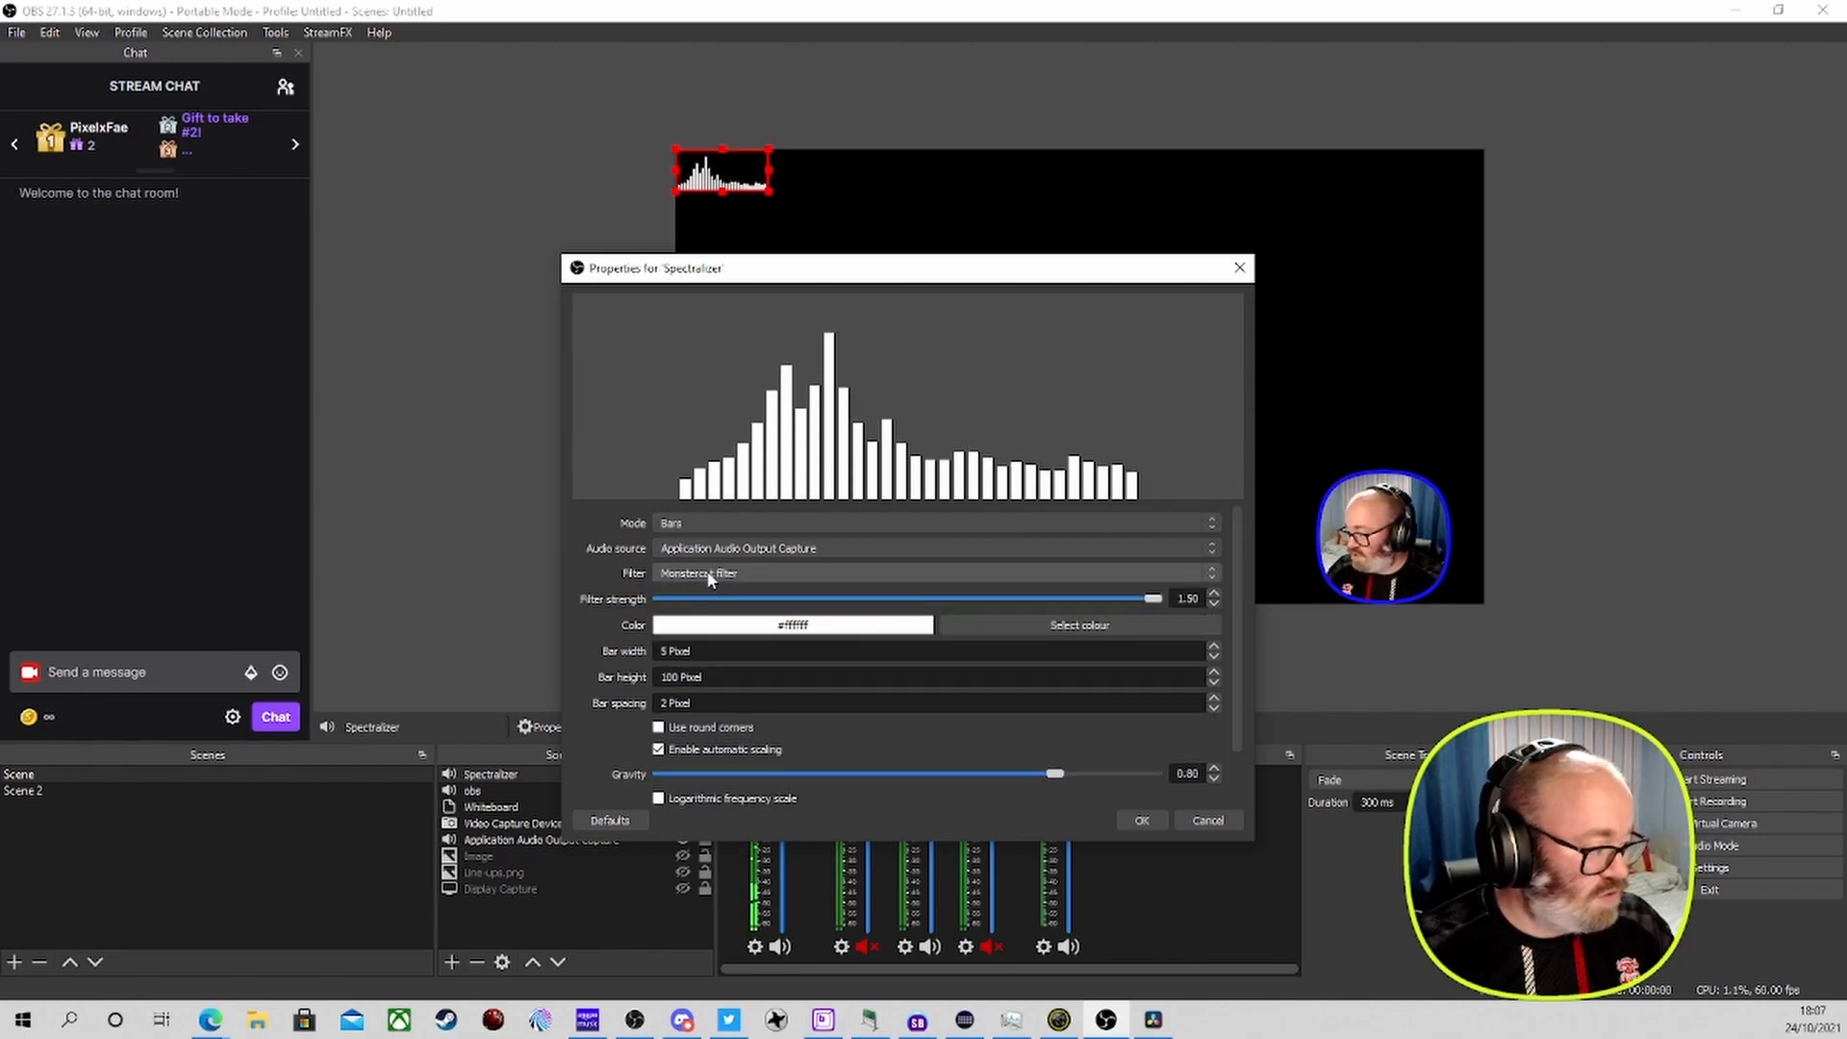
{"action": "left_click", "coordinate": [822, 574]}
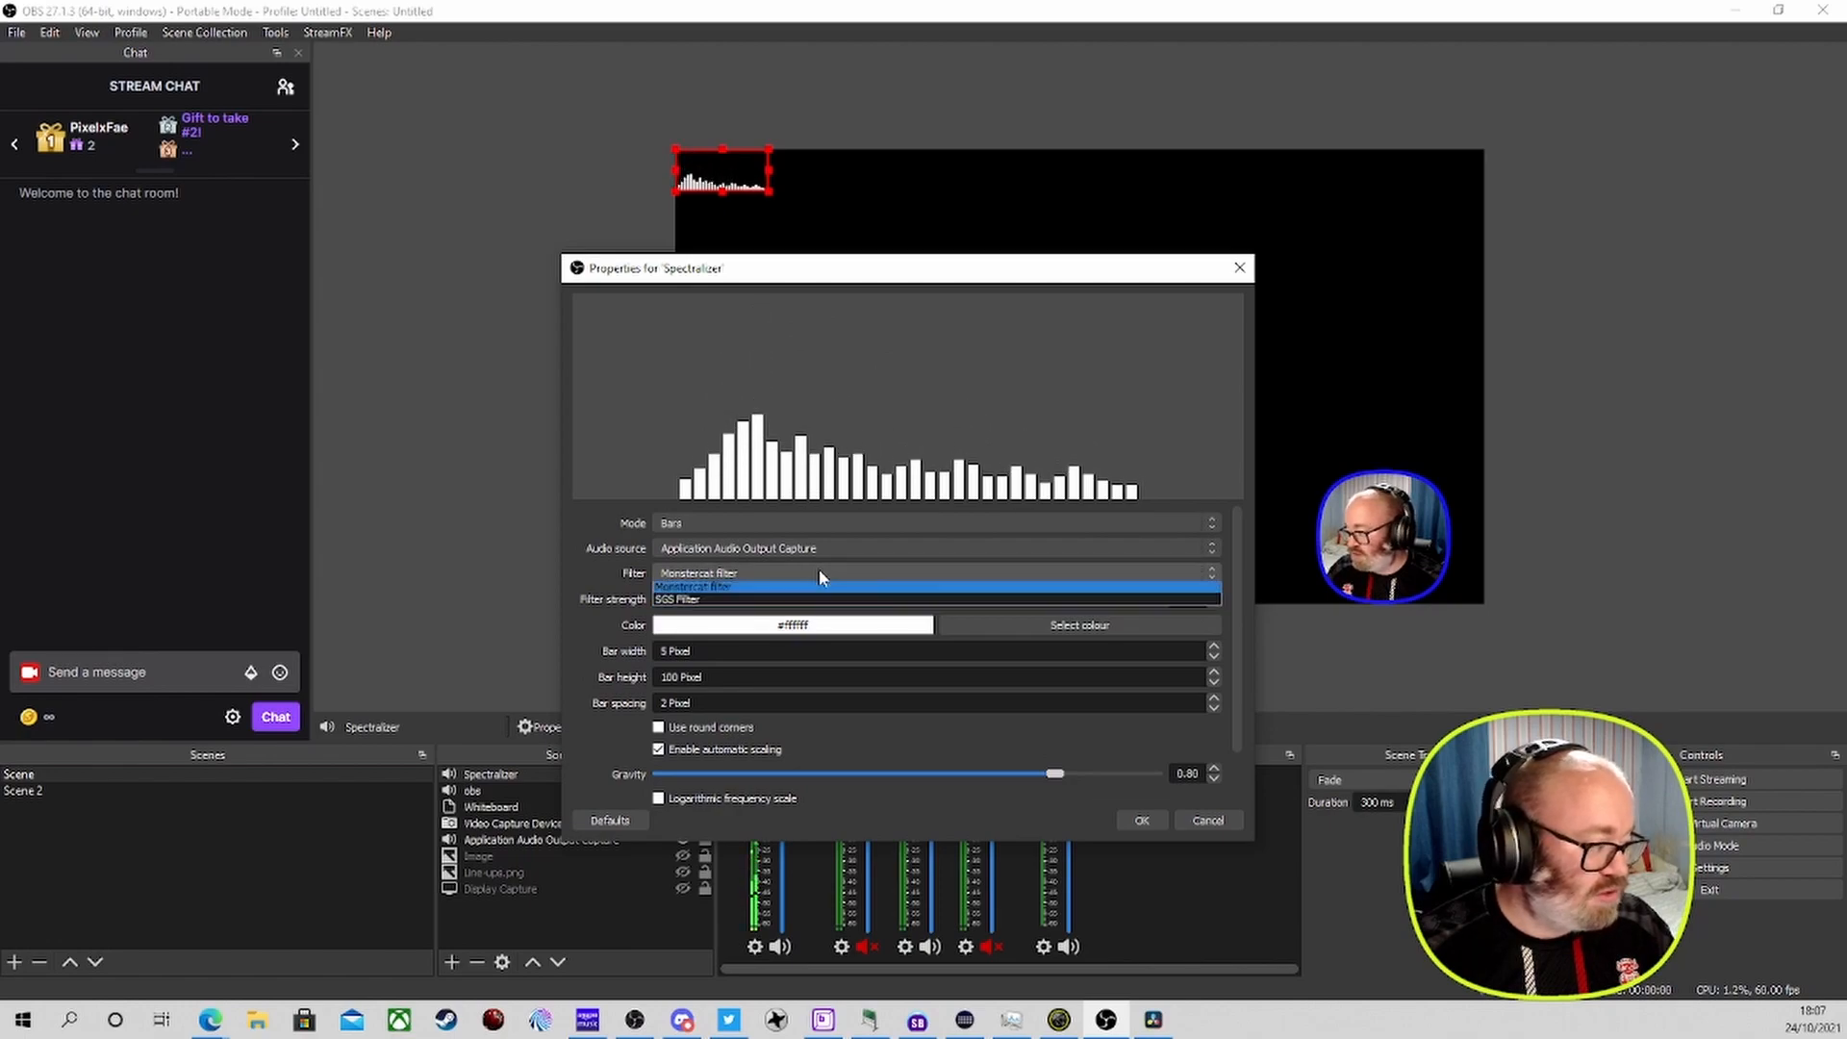
{"action": "left_click", "coordinate": [784, 596]}
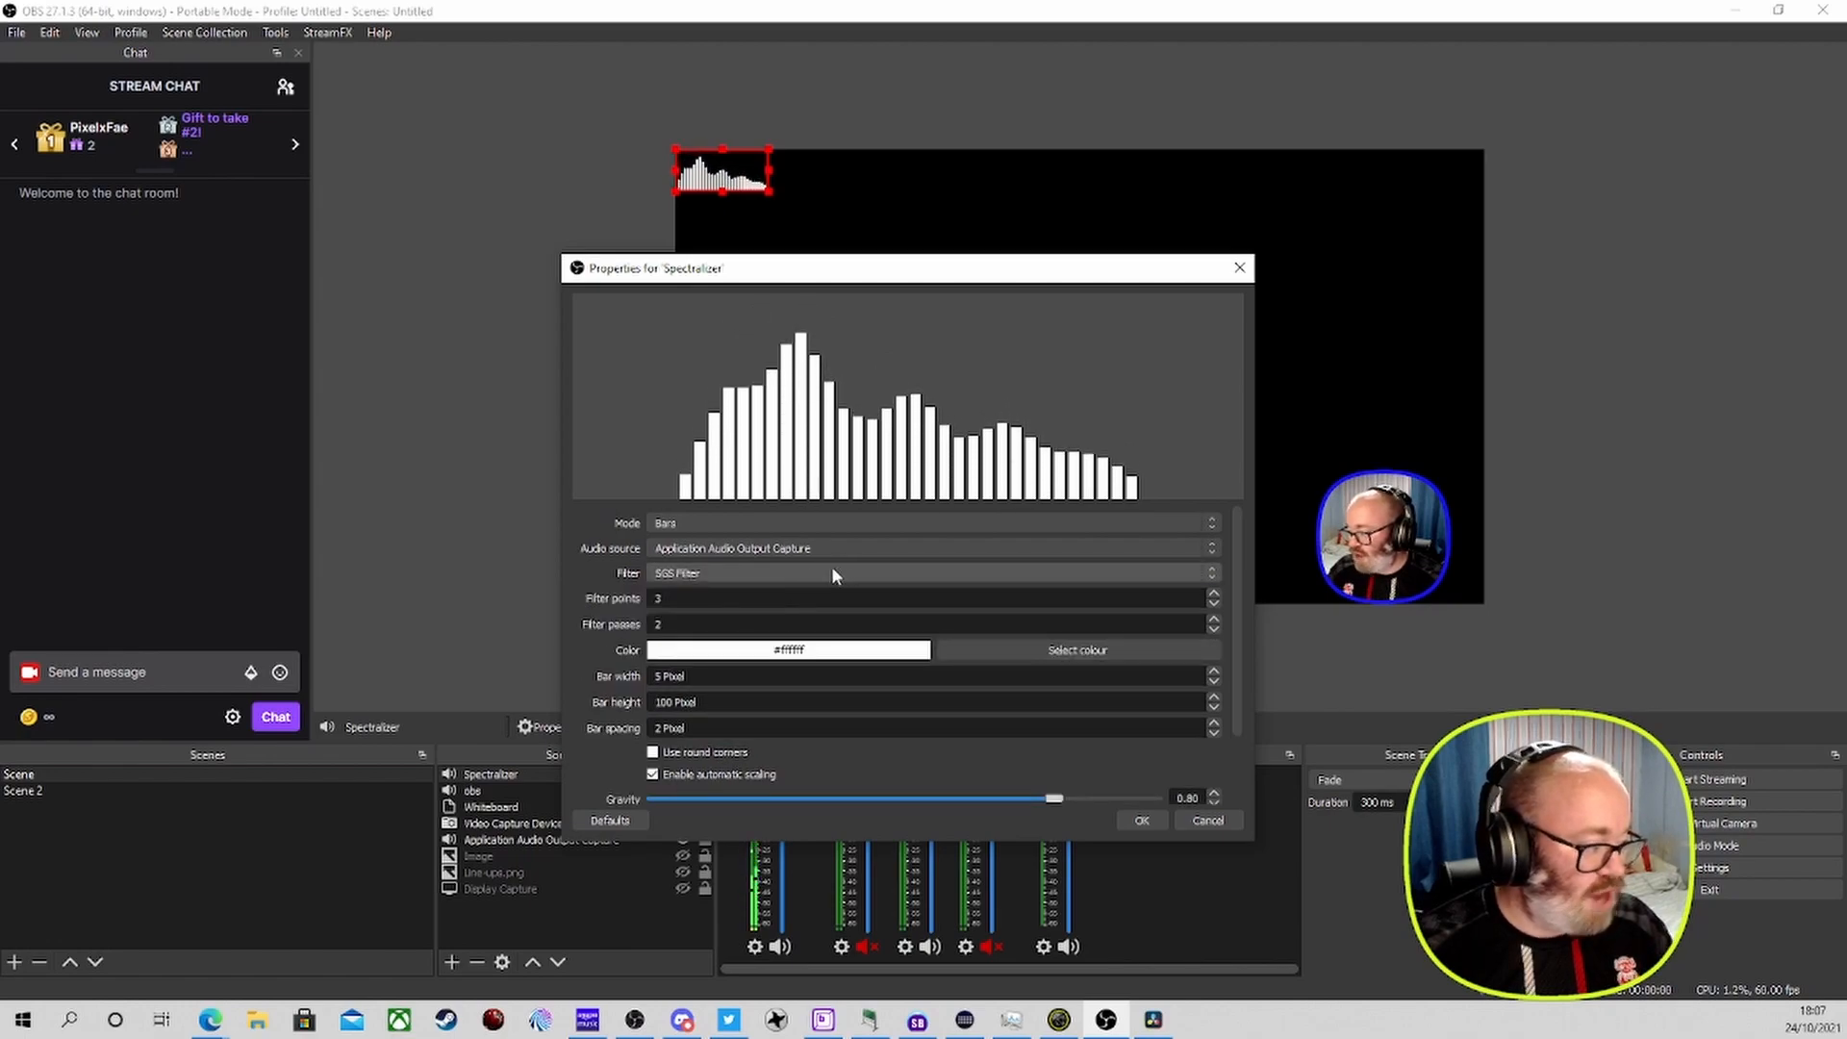
{"action": "left_click", "coordinate": [828, 573]}
{"action": "left_click", "coordinate": [787, 582]}
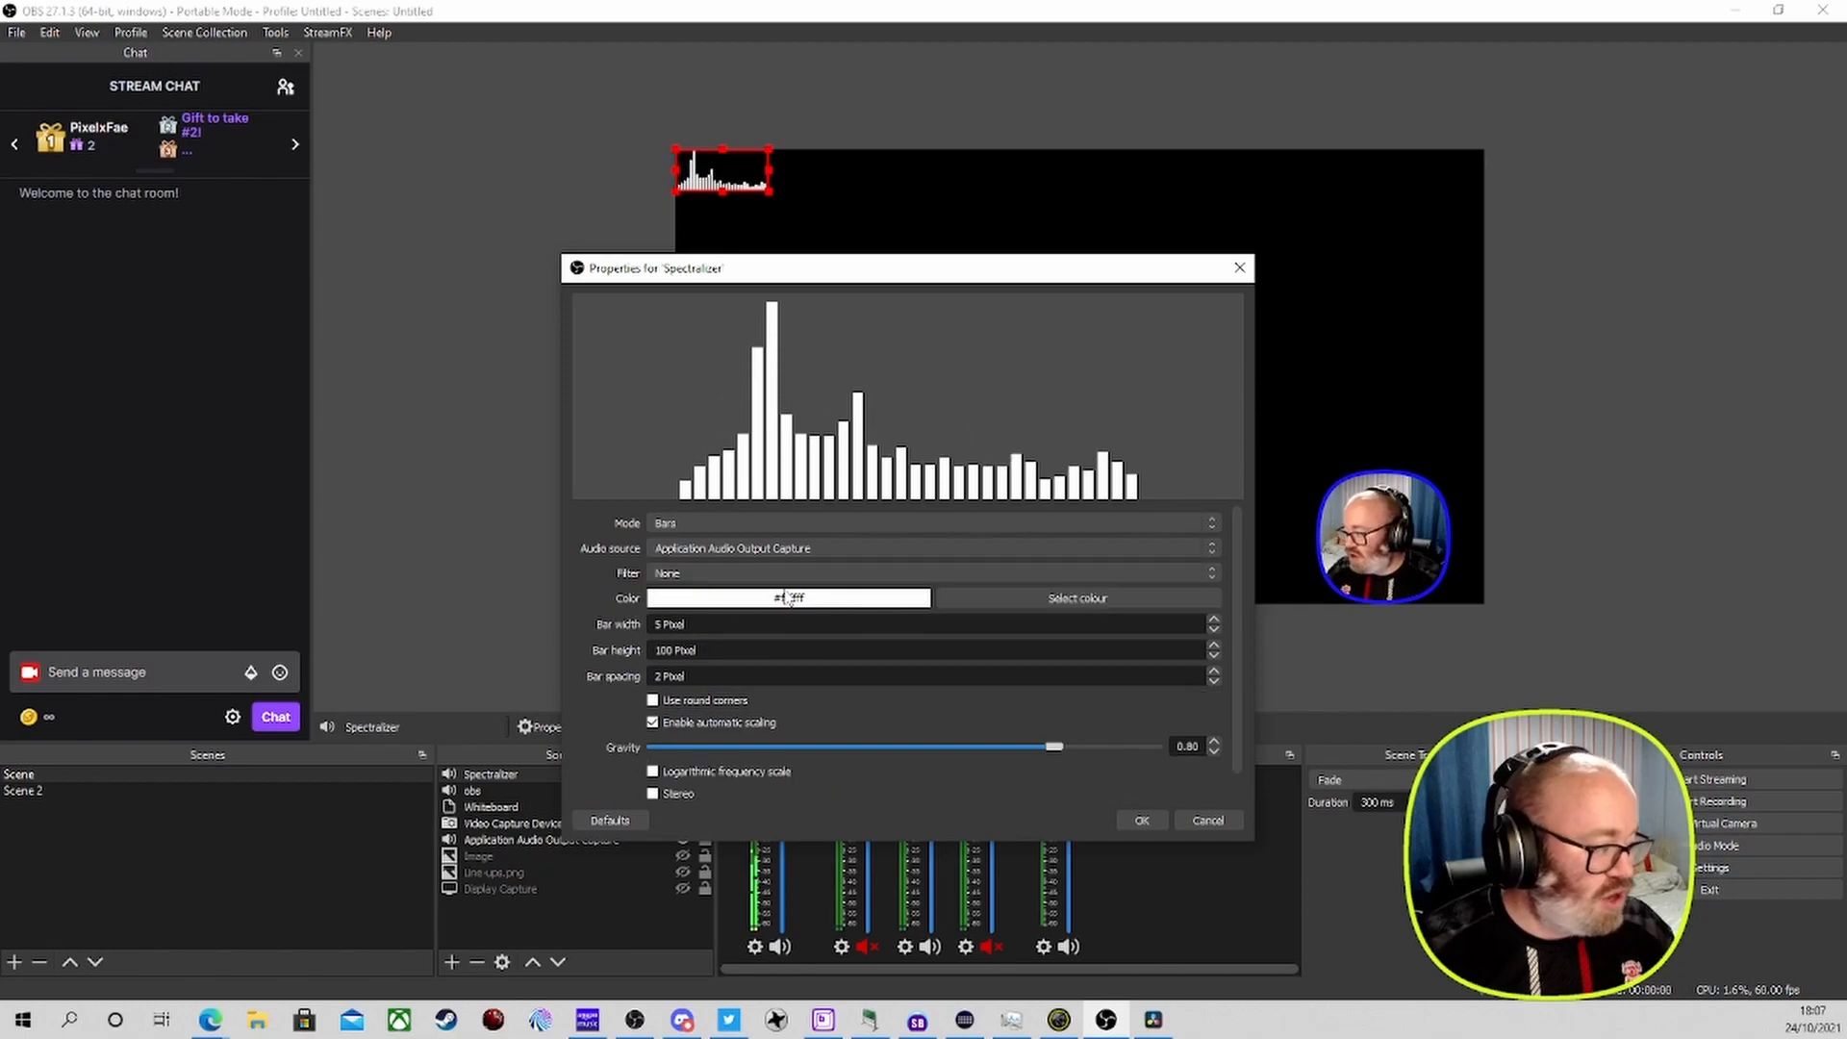
Set the visualizer's bar colour to the dark red custom colour #aa0000
{"action": "left_click", "coordinate": [1066, 597]}
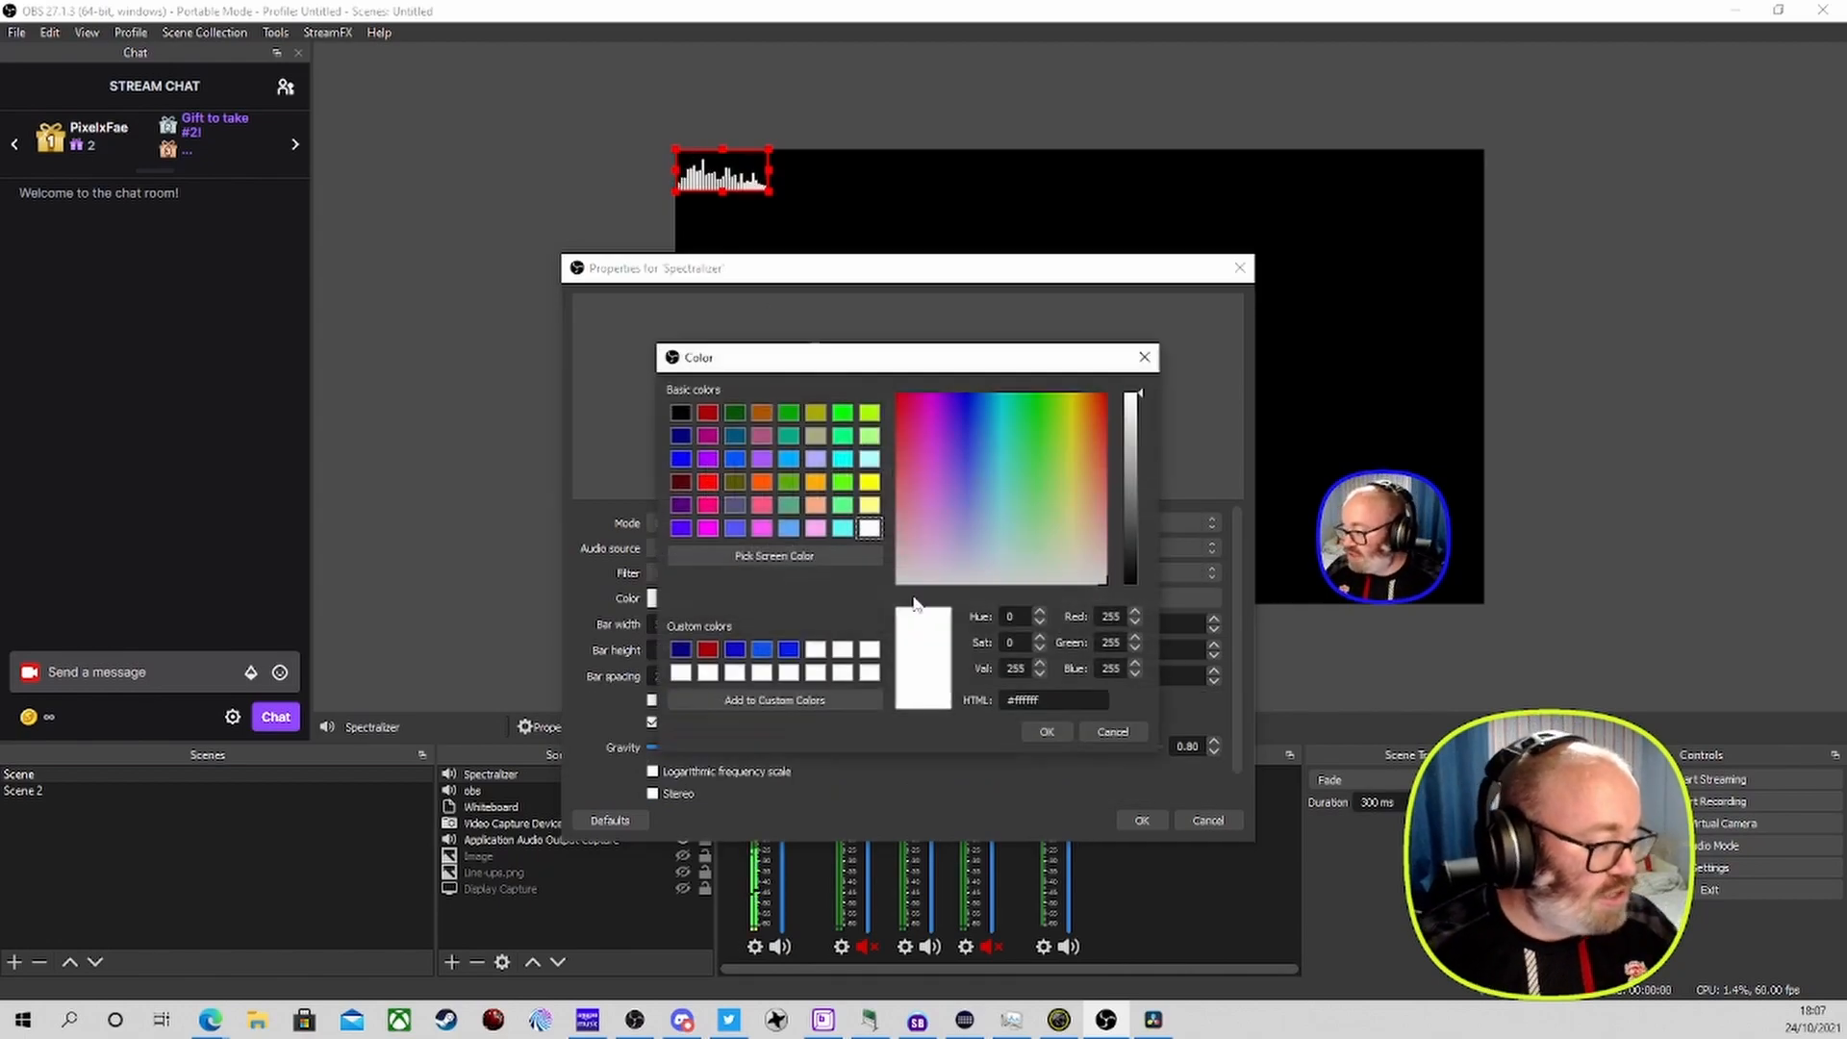
{"action": "left_click", "coordinate": [707, 650]}
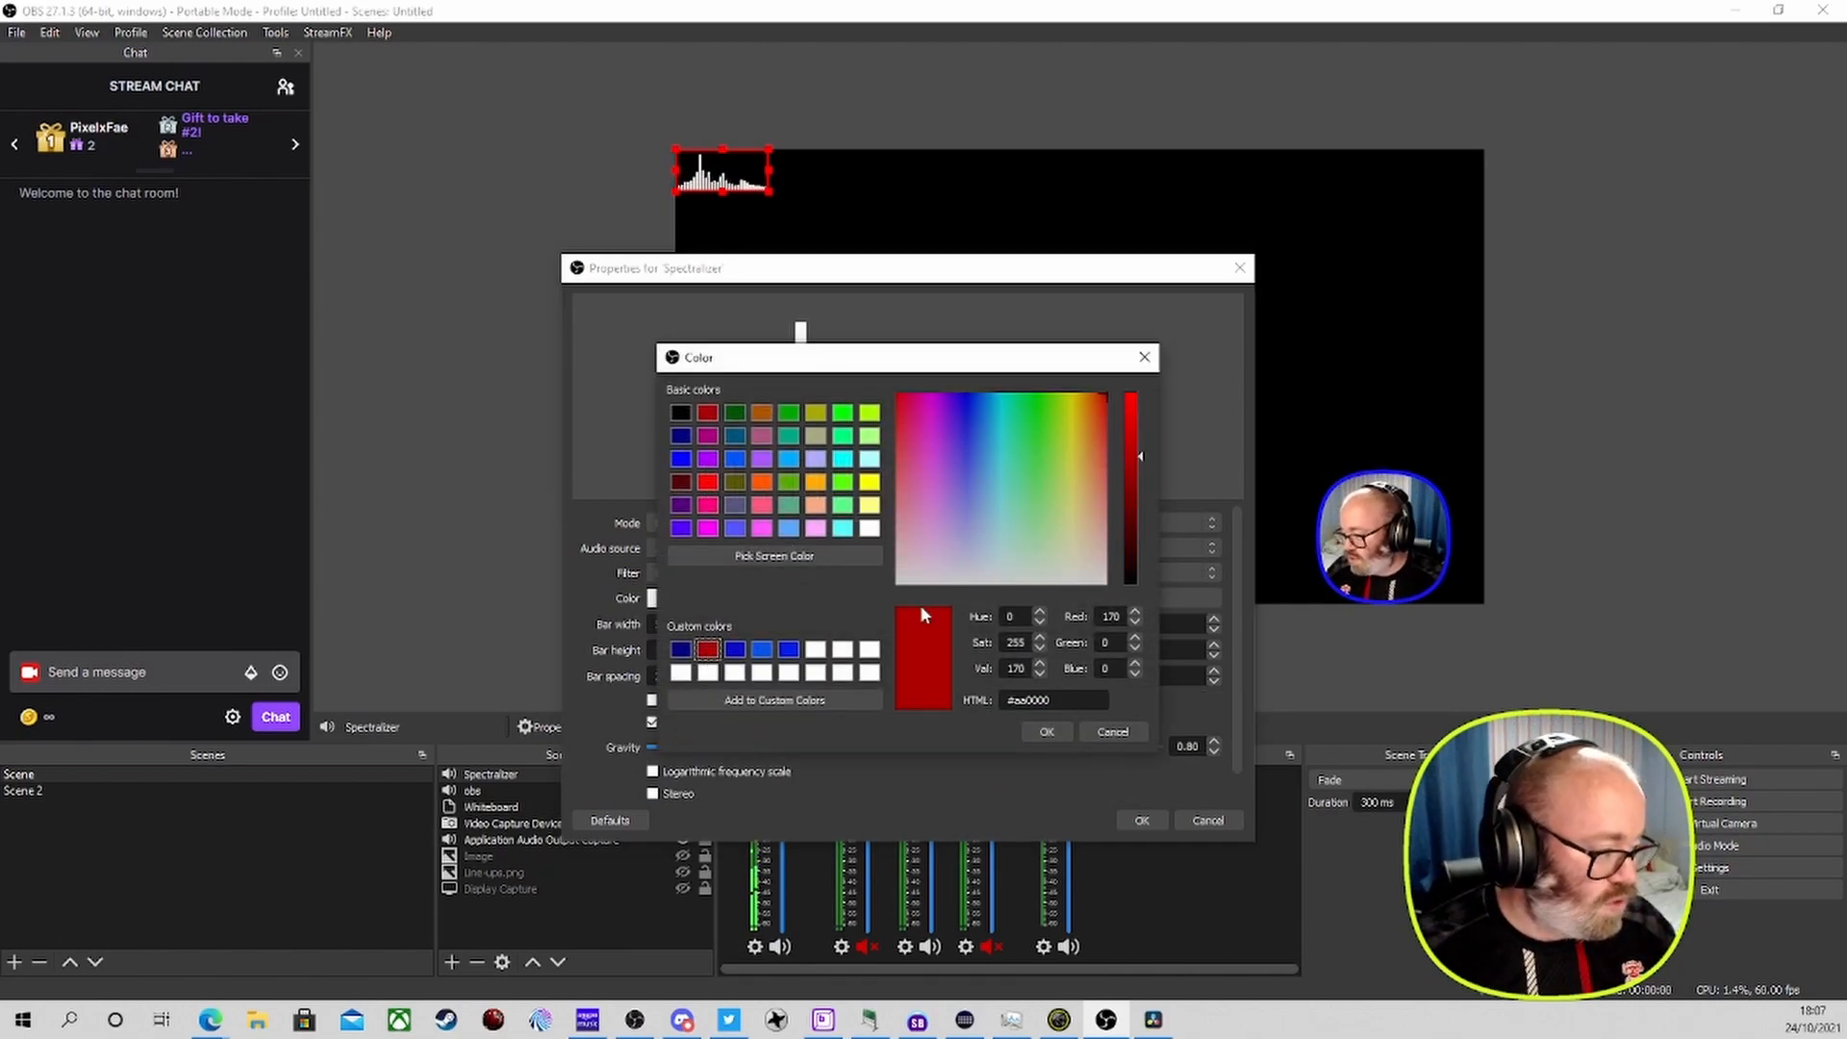
{"action": "left_click", "coordinate": [1049, 732]}
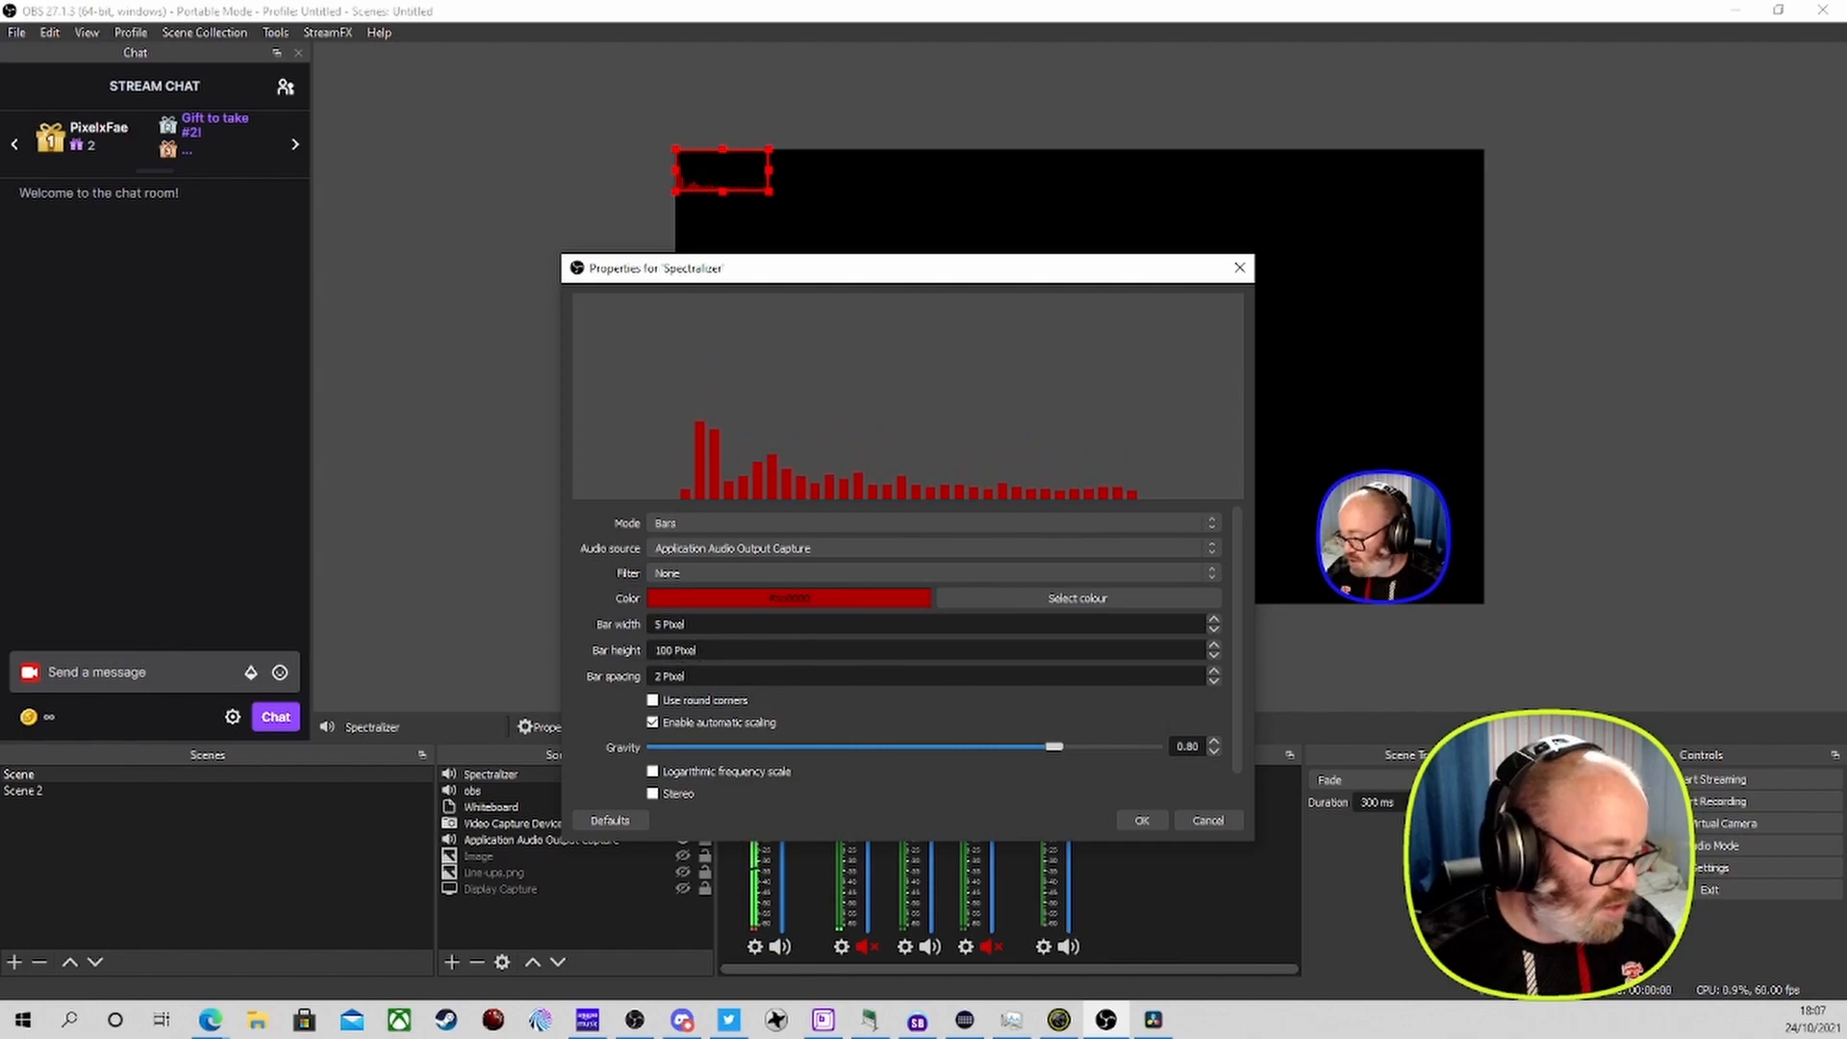
Enlarge the Spectralizer source on the canvas to about a quarter of the canvas width
{"action": "left_click", "coordinate": [1214, 647]}
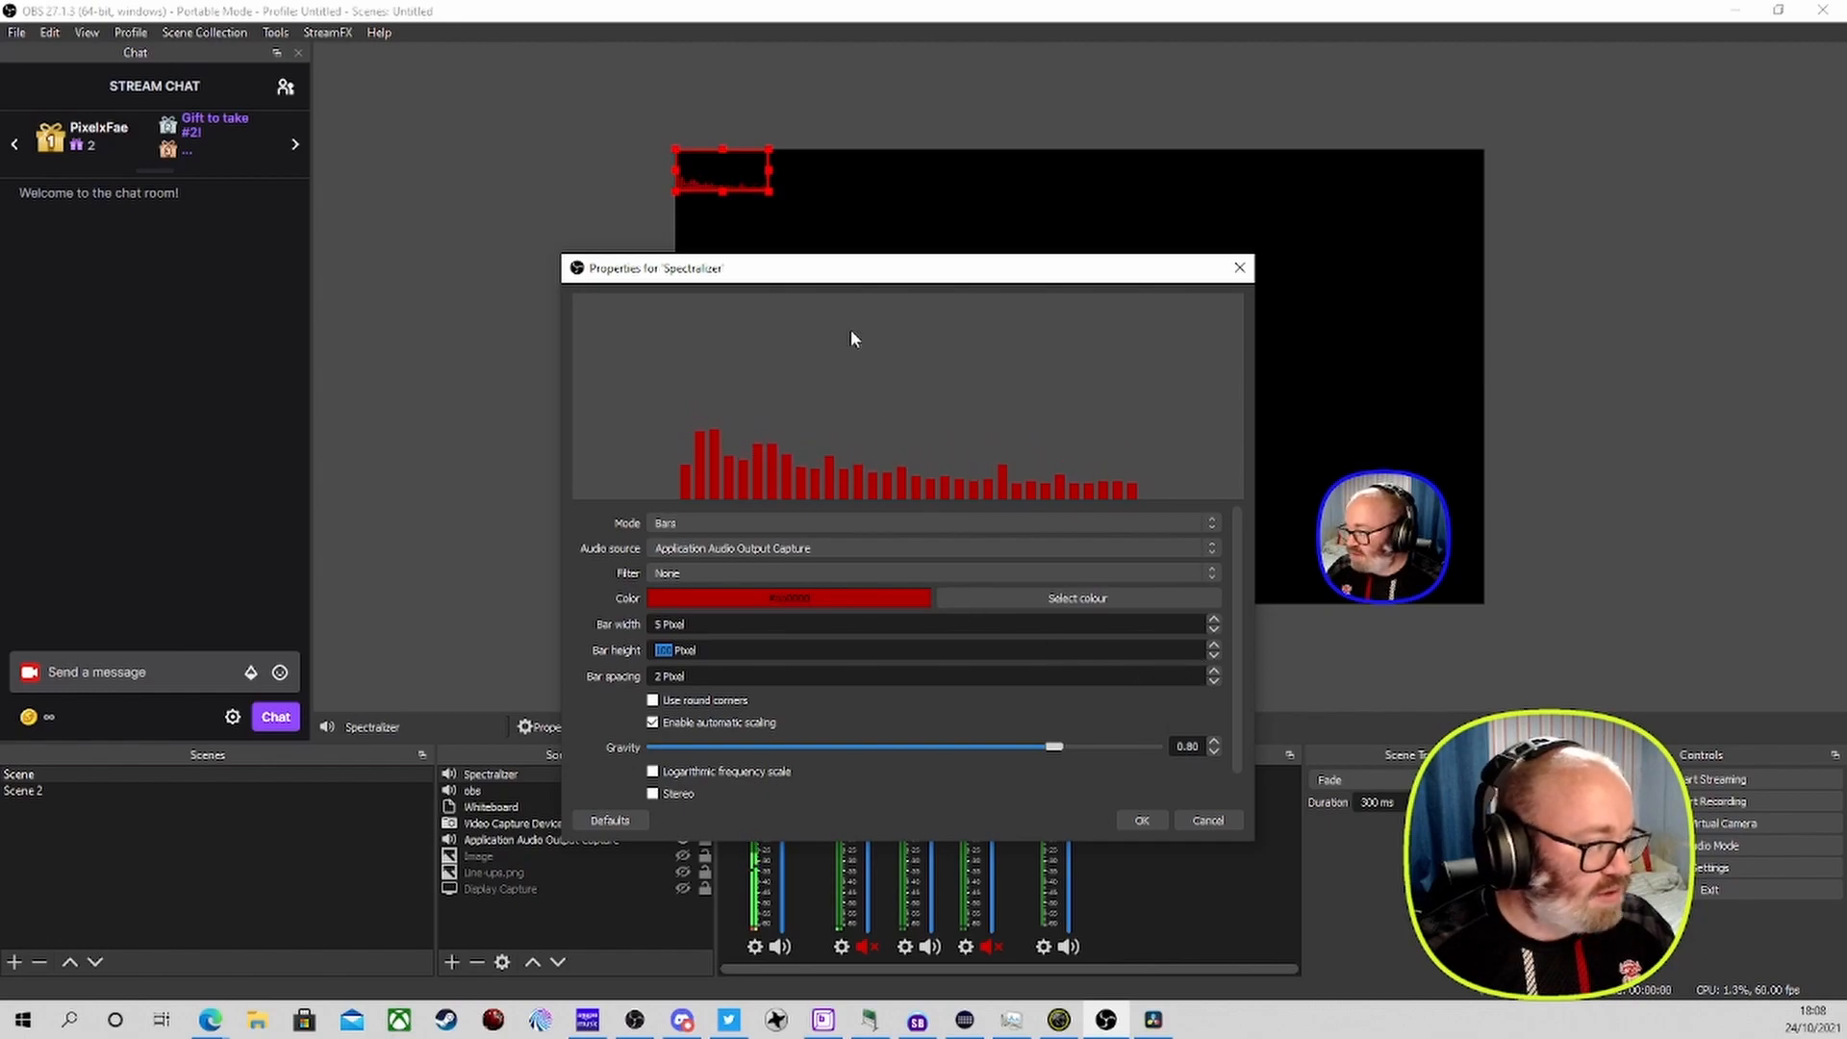
{"action": "left_click", "coordinate": [765, 186]}
{"action": "left_click_drag", "start_coordinate": [768, 189], "coordinate": [895, 245]}
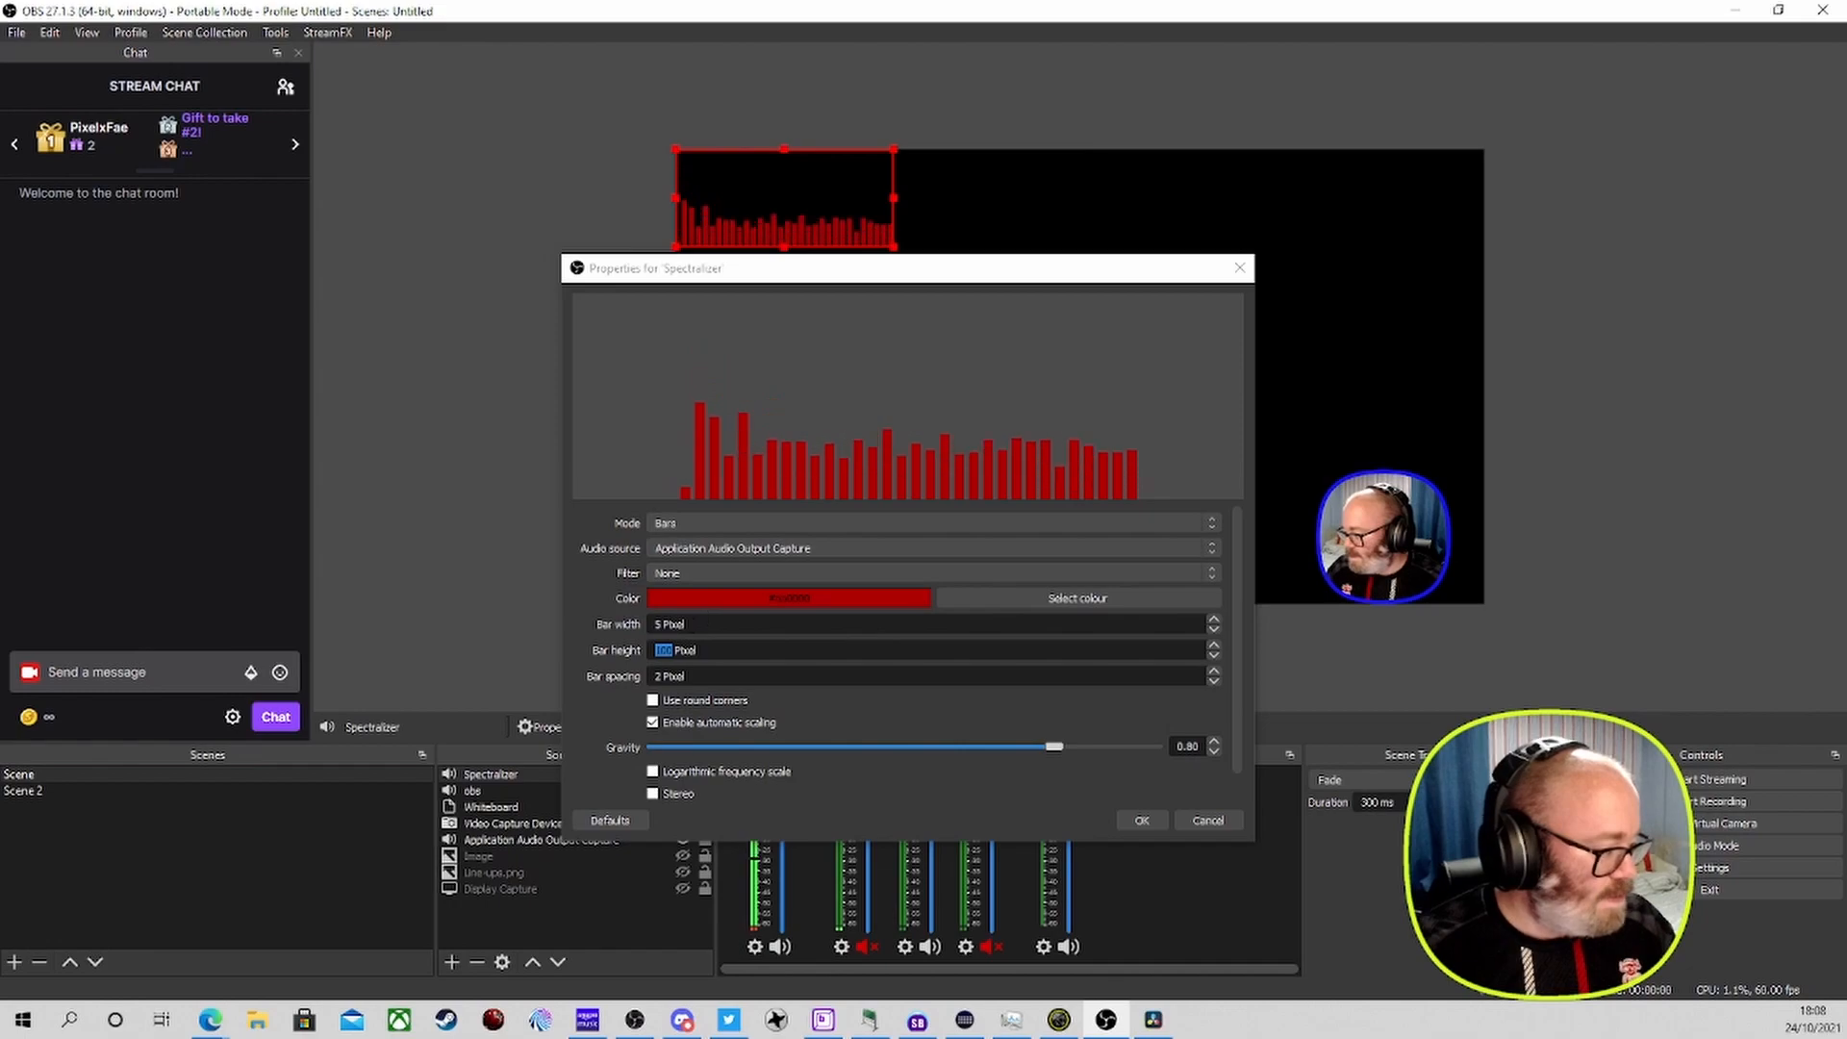
Try the Circular bars mode, and switch the audio source to None and back to Application Audio Output Capture
{"action": "left_click", "coordinate": [699, 523]}
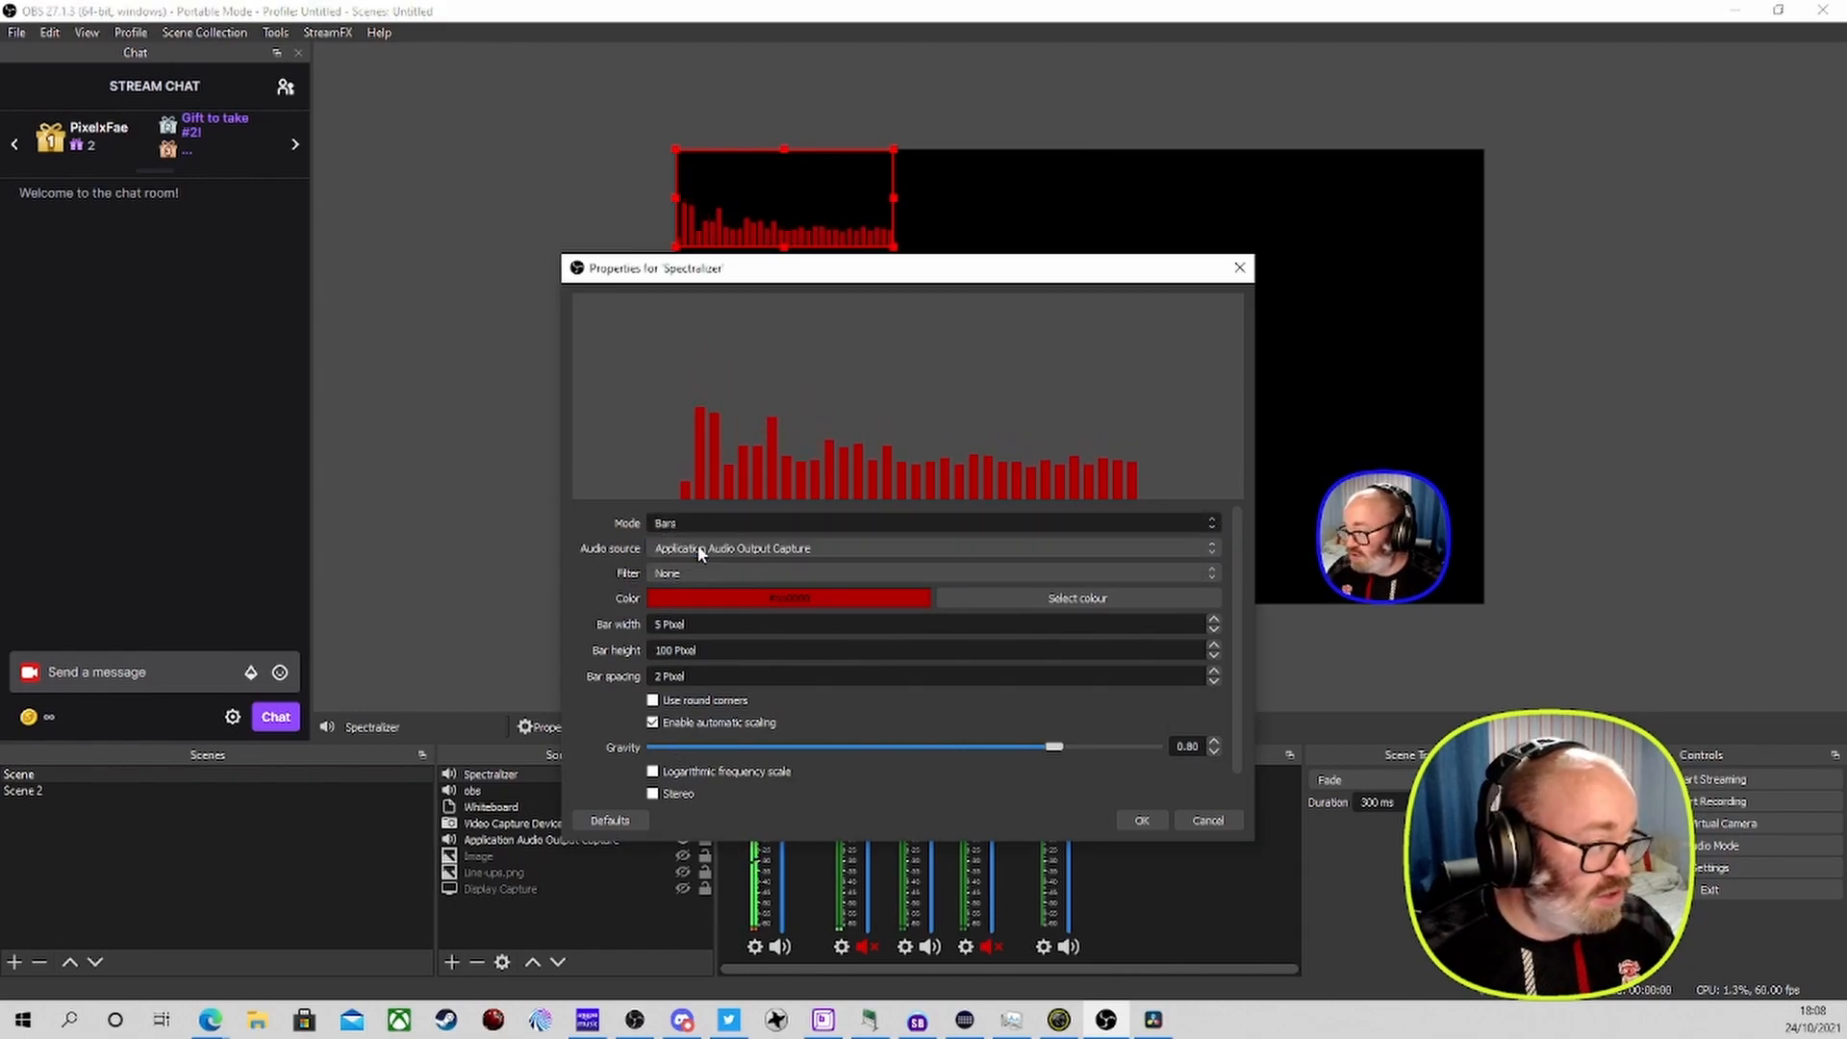
{"action": "left_click", "coordinate": [698, 552]}
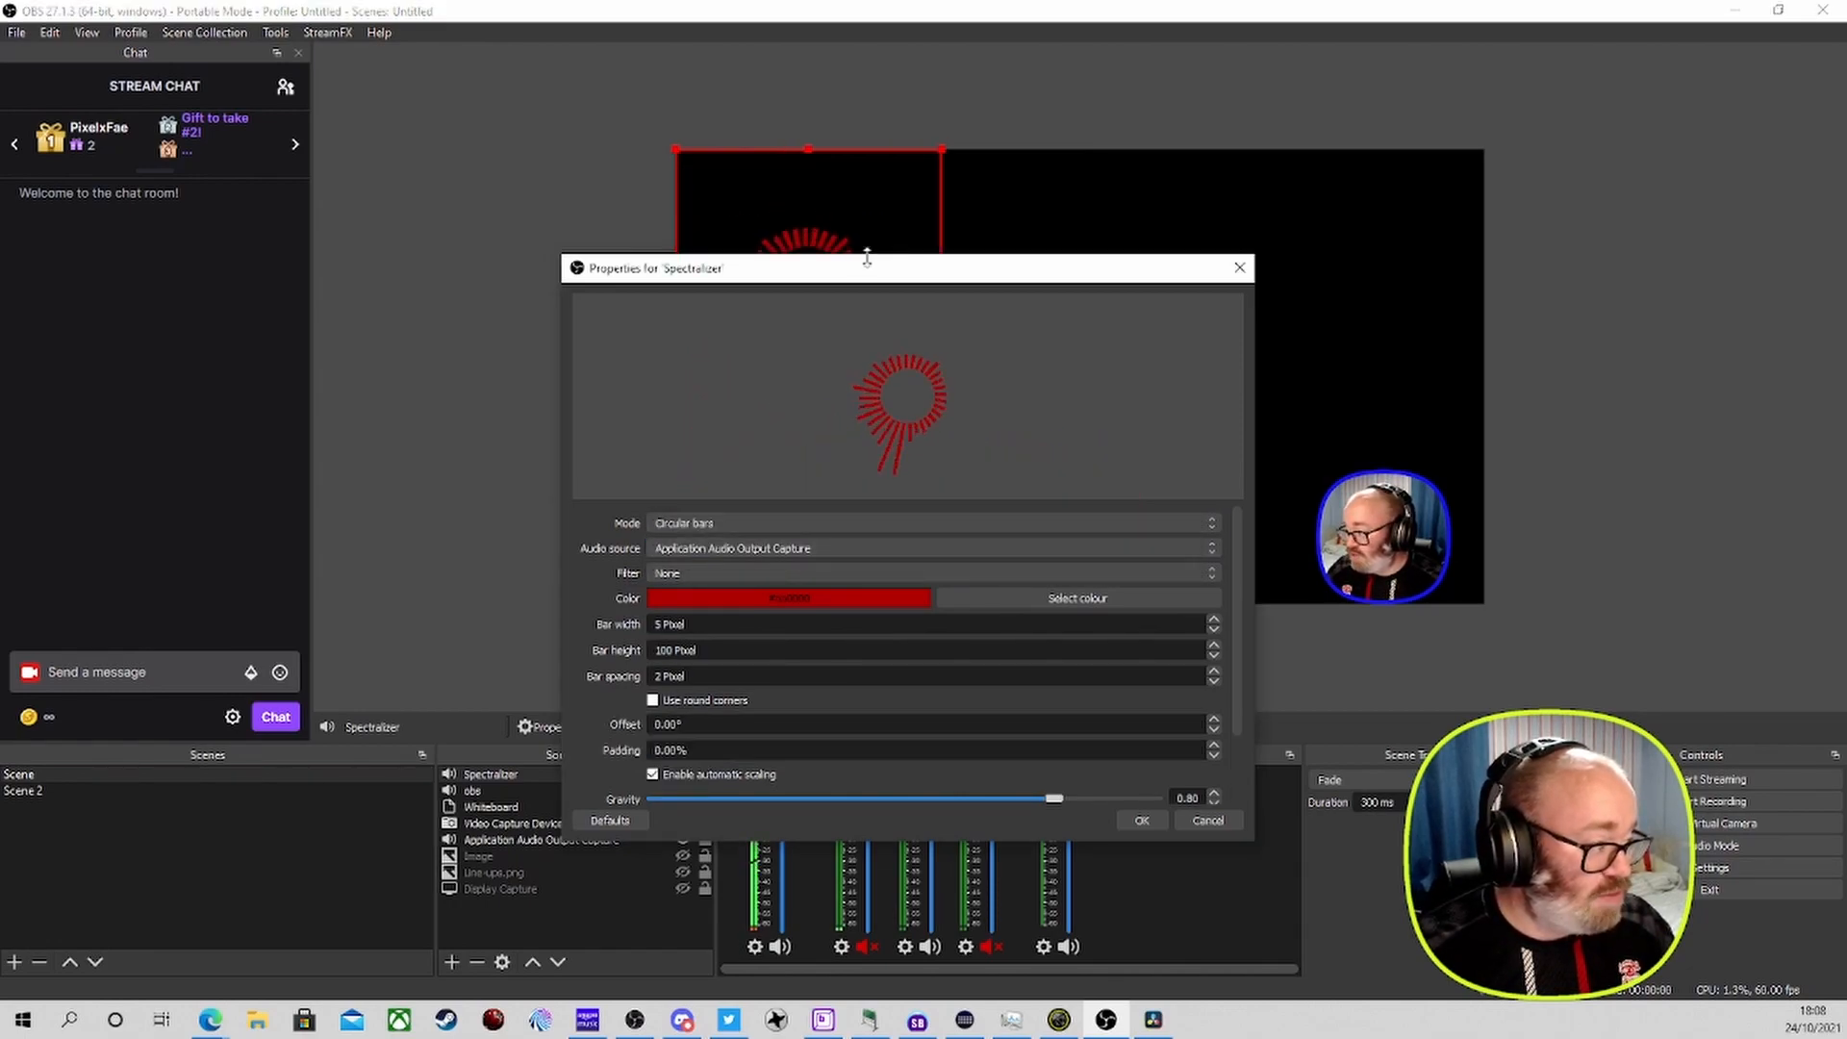
{"action": "left_click", "coordinate": [767, 546]}
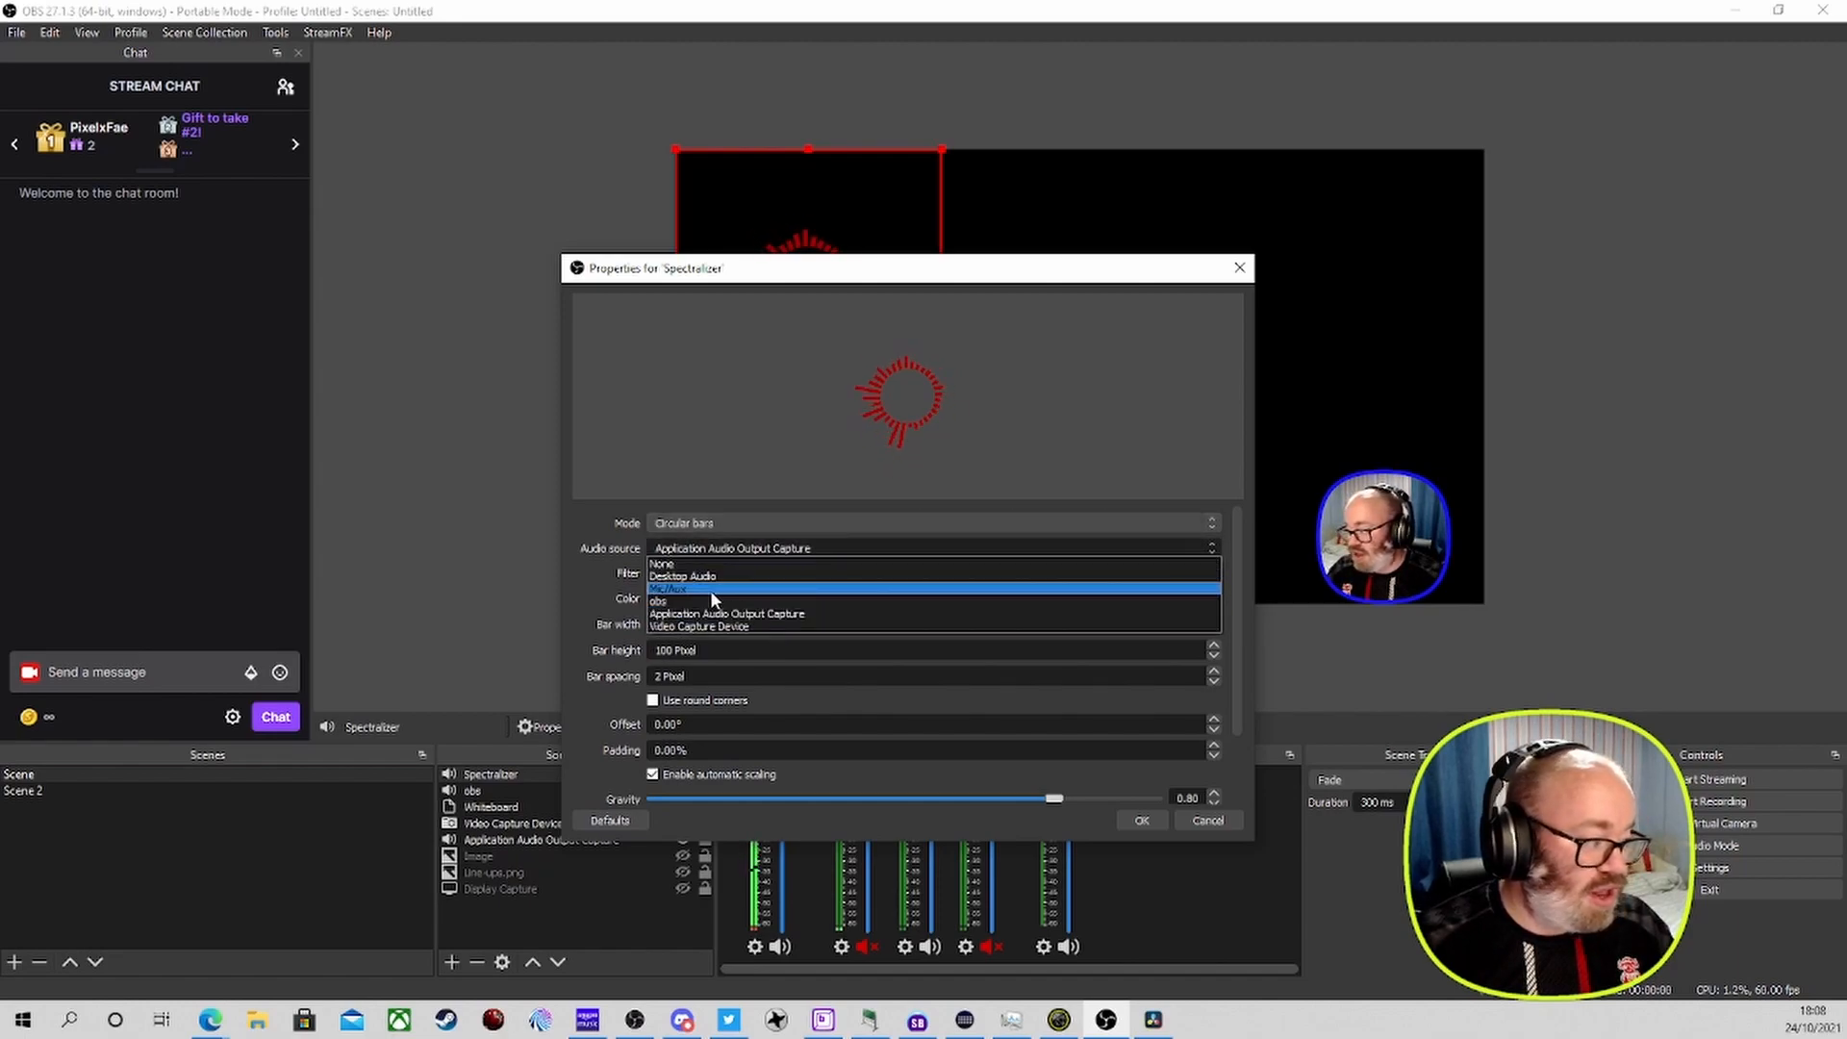
{"action": "left_click", "coordinate": [702, 563]}
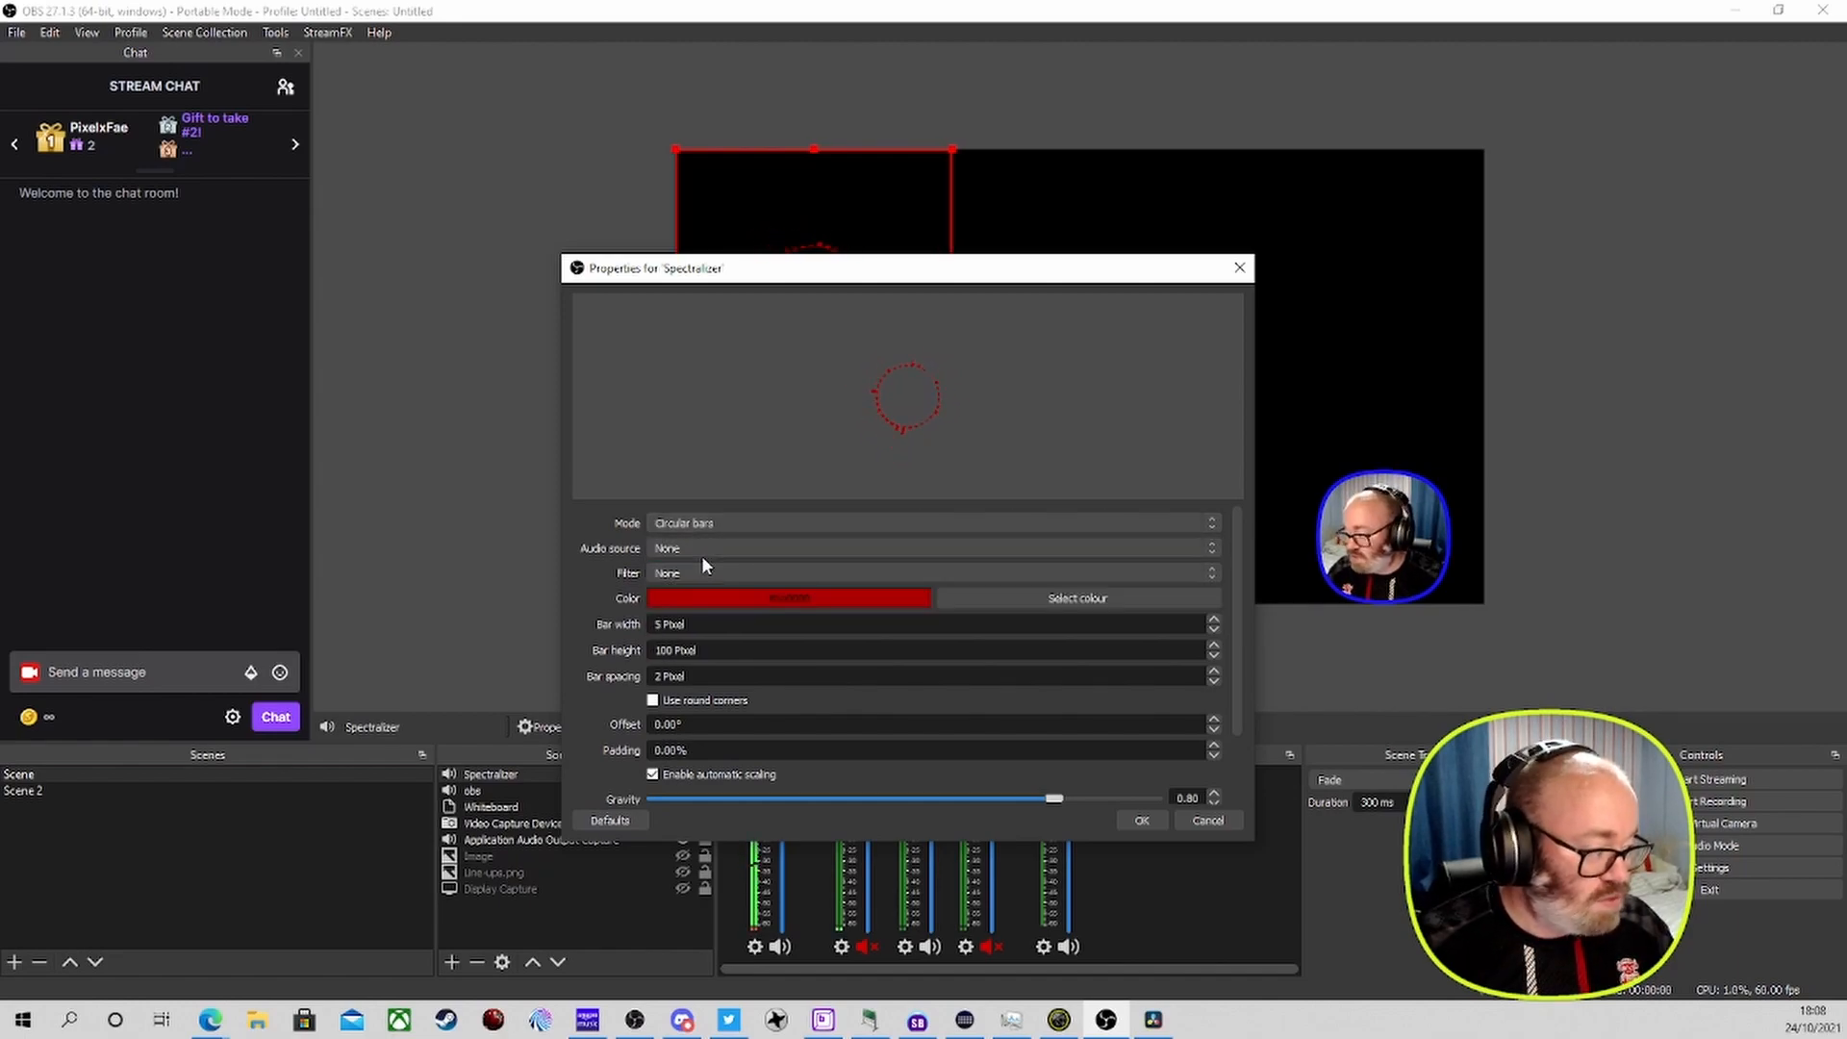
{"action": "left_click", "coordinate": [694, 546]}
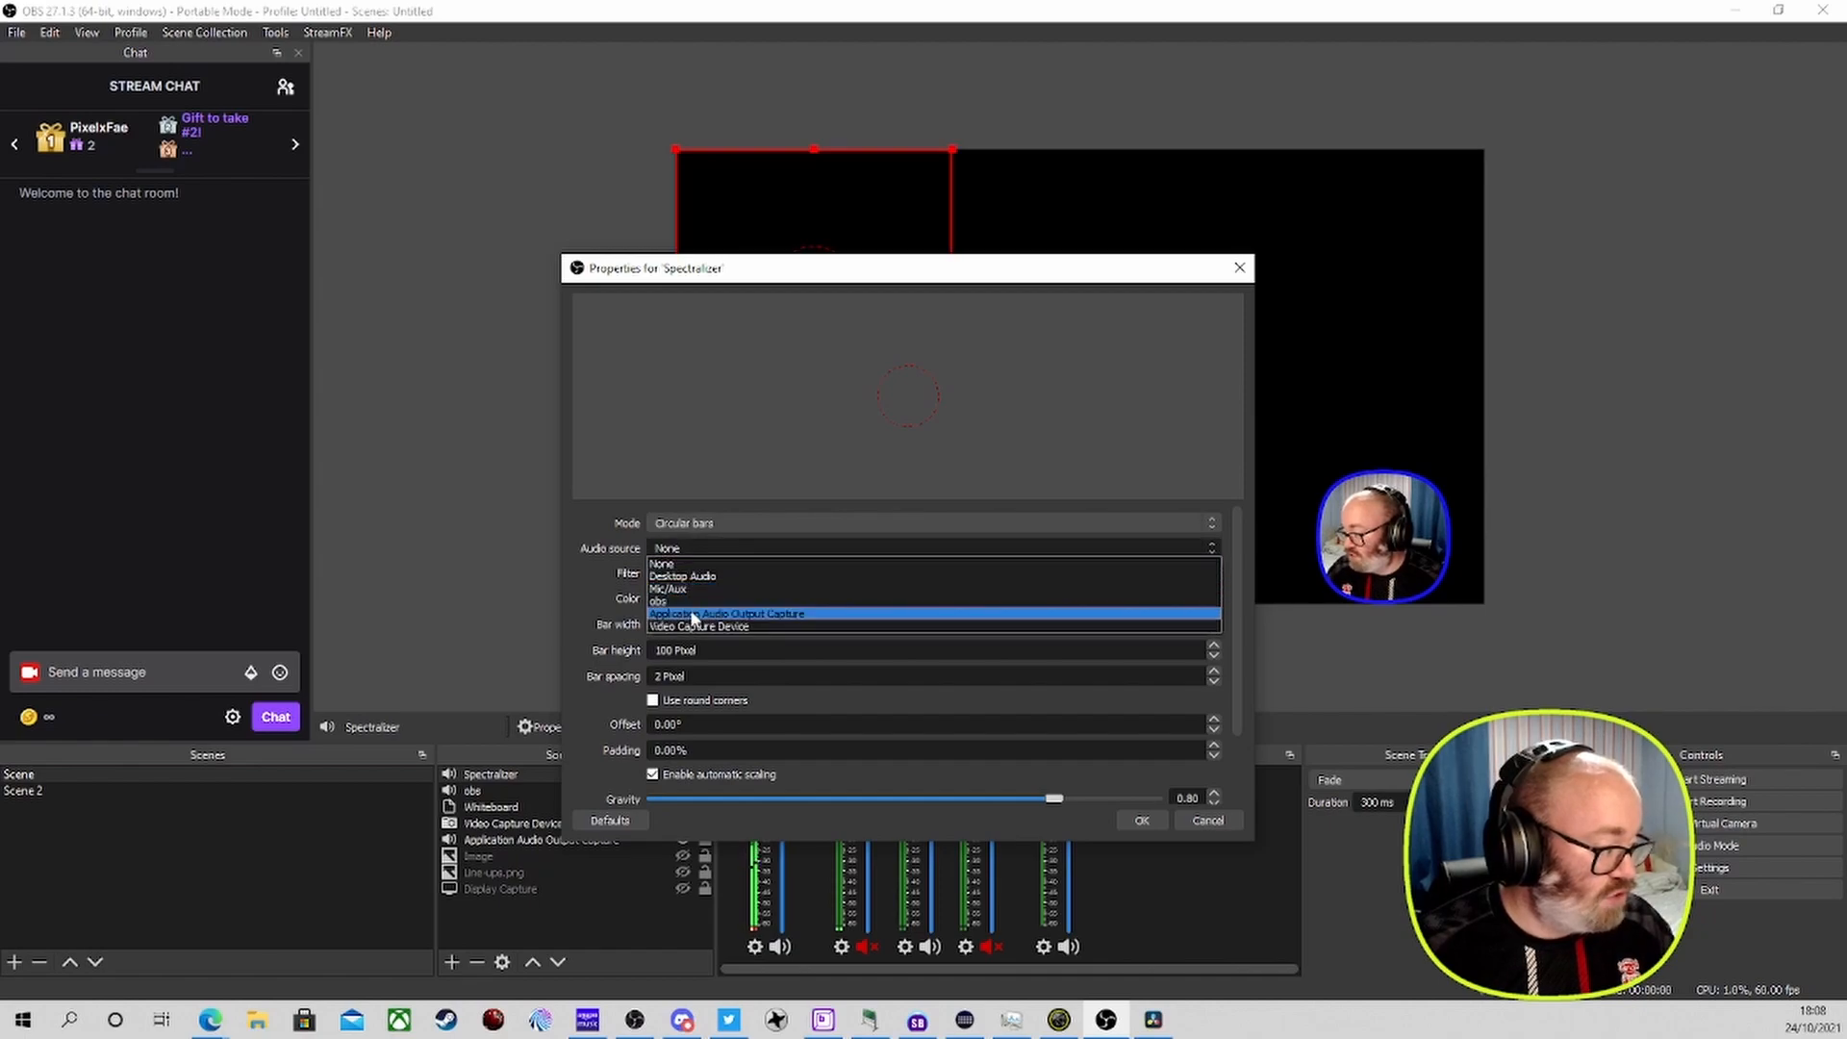
{"action": "left_click", "coordinate": [690, 612]}
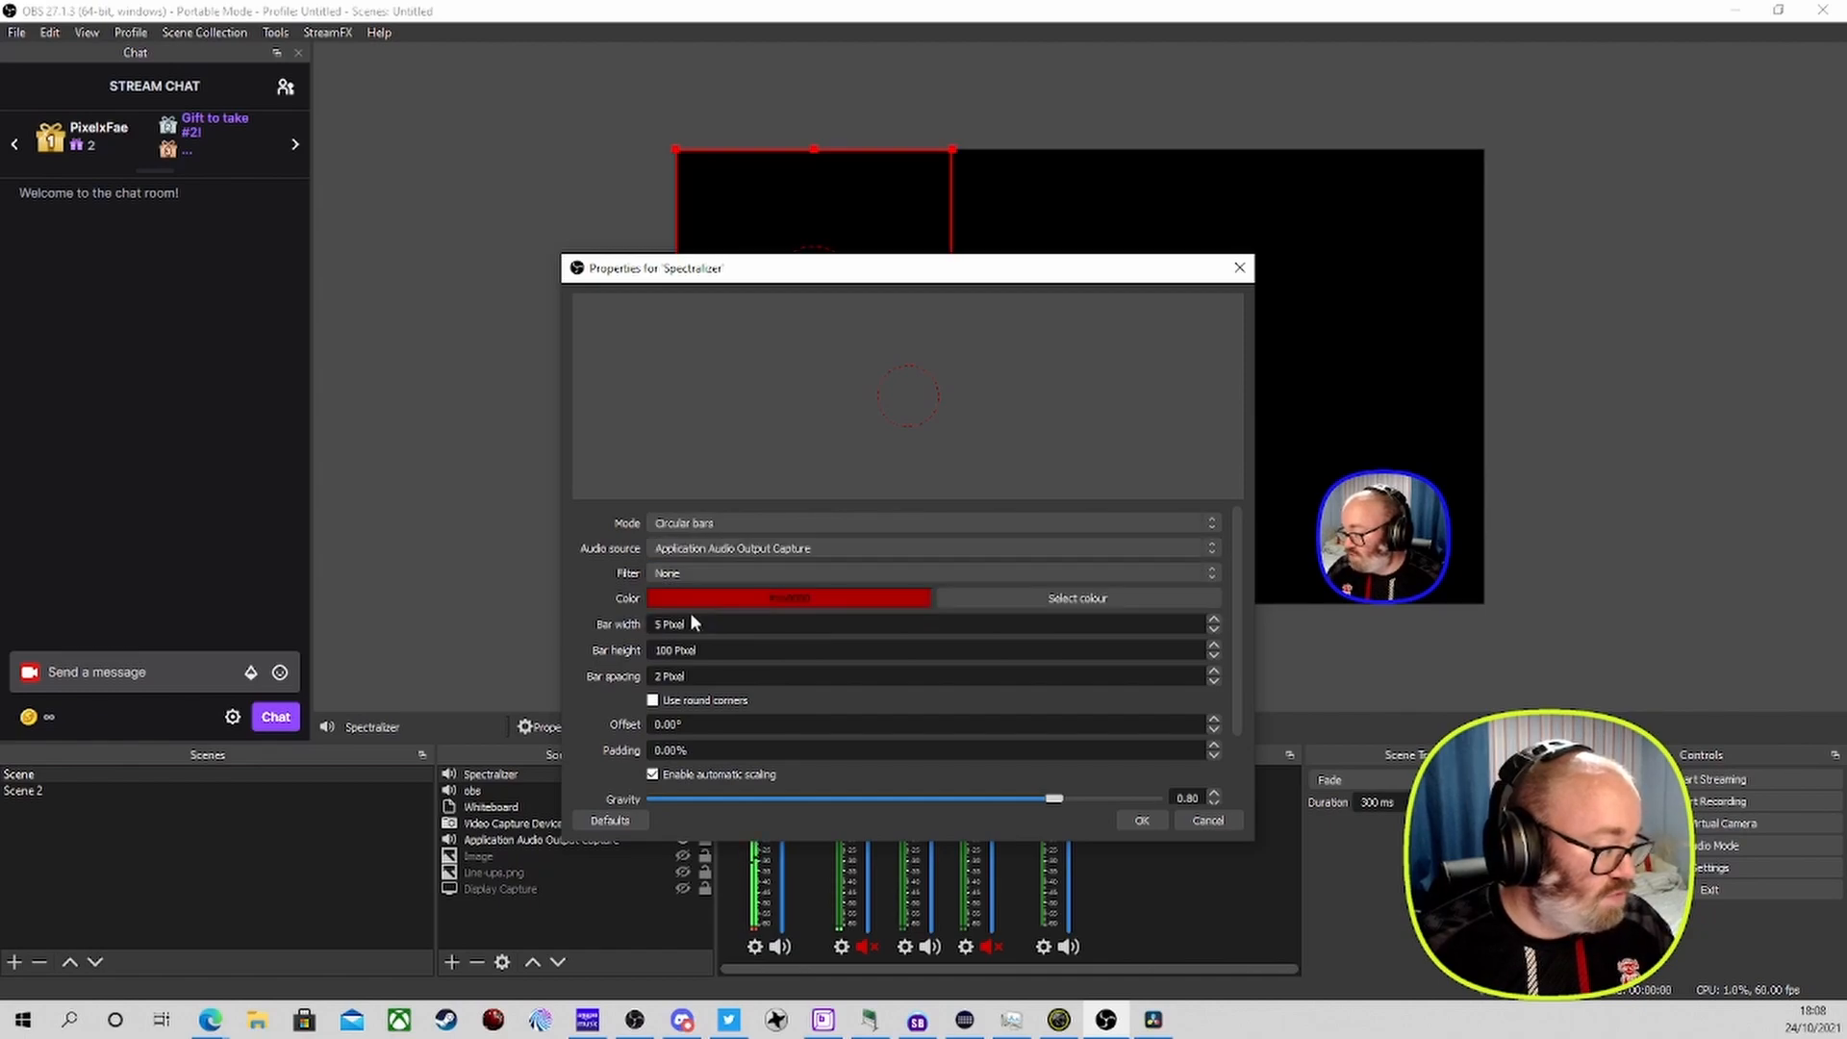
Set the visualizer mode to Wire and move the properties dialog away from the source on the canvas
{"action": "left_click", "coordinate": [707, 523]}
{"action": "left_click", "coordinate": [706, 564]}
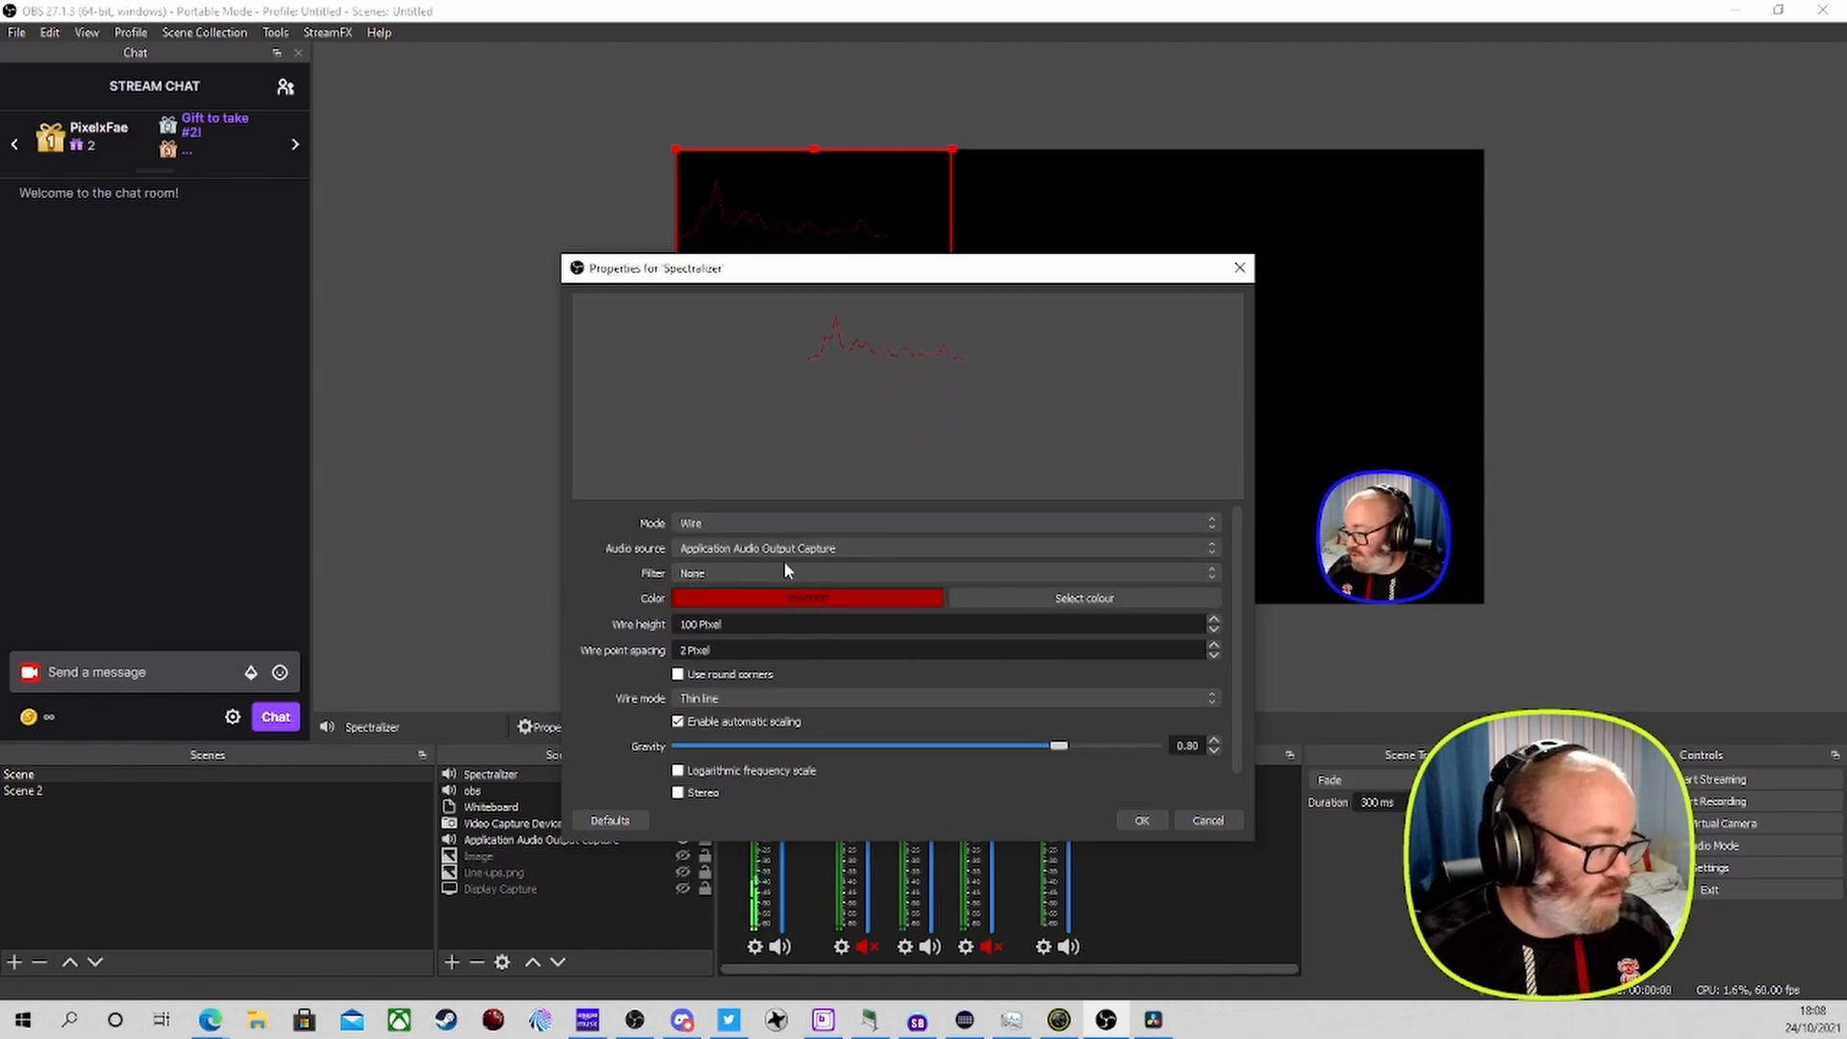
{"action": "left_click_drag", "start_coordinate": [898, 280], "coordinate": [986, 335]}
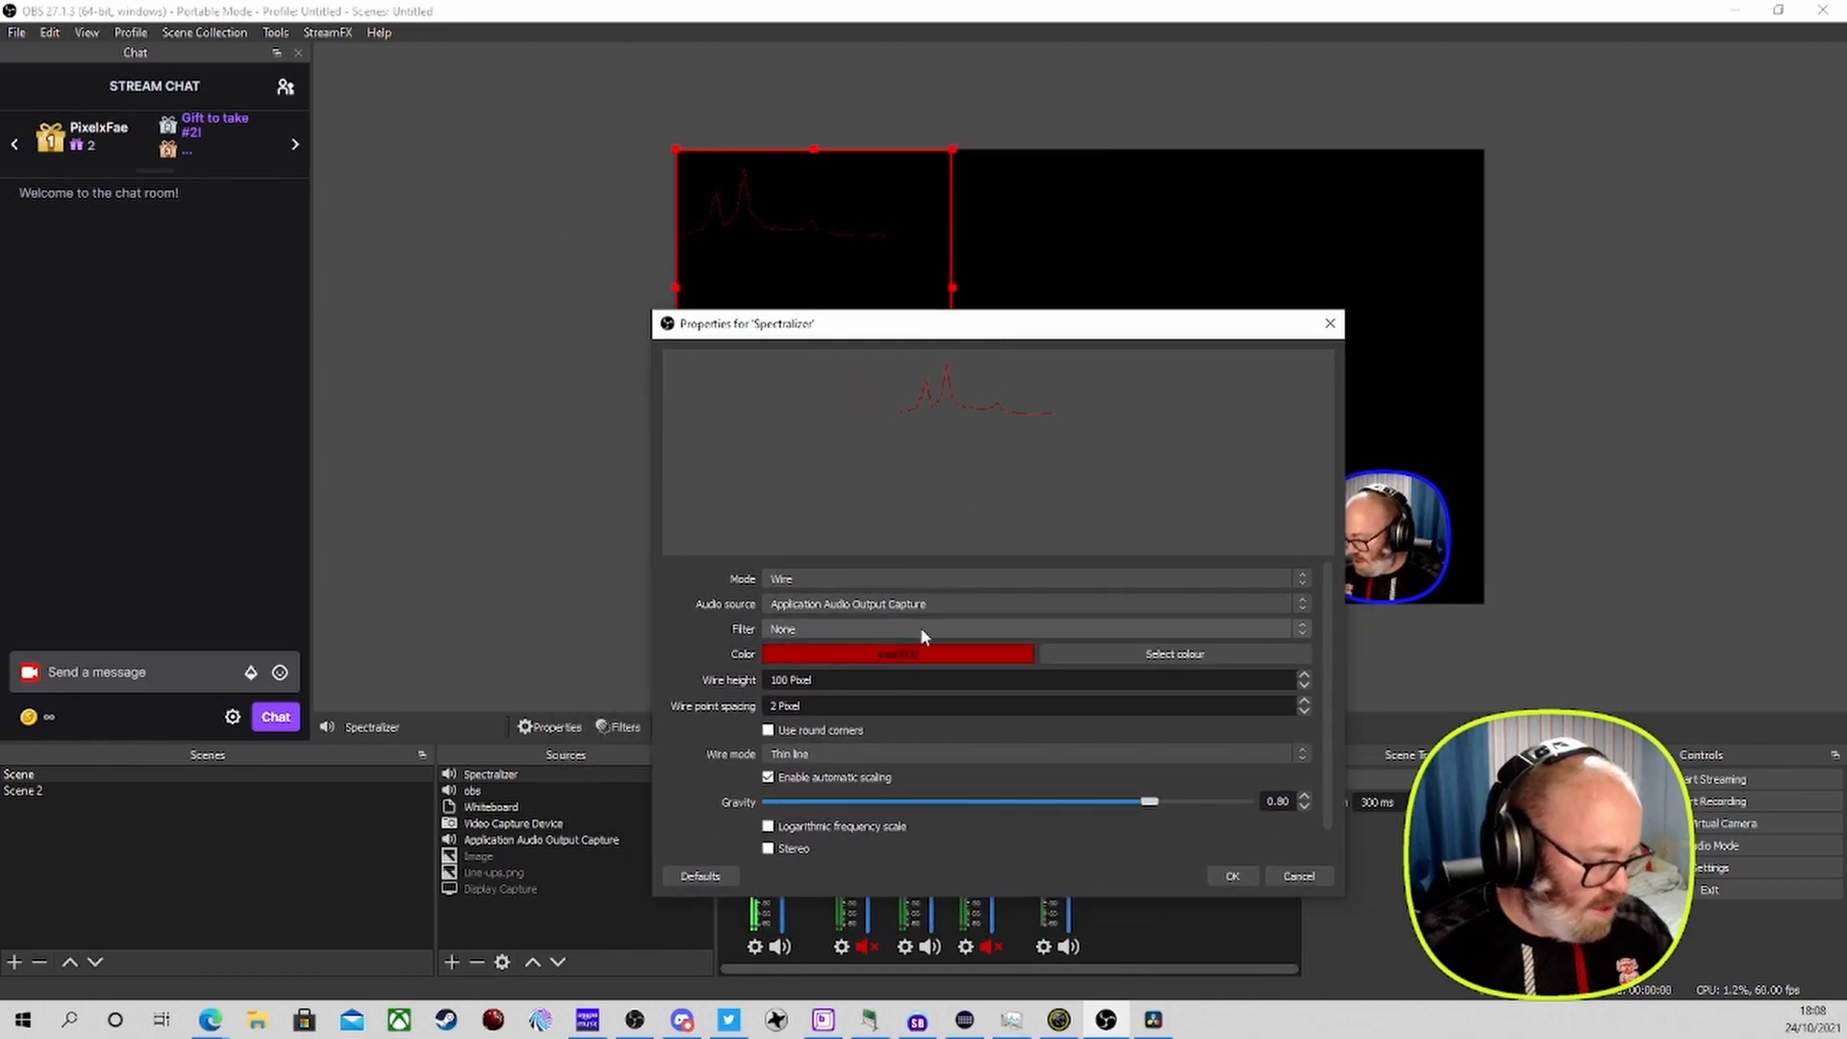
Try the Custom thickness wire mode and settle on the Filled wire mode
{"action": "left_click", "coordinate": [855, 752]}
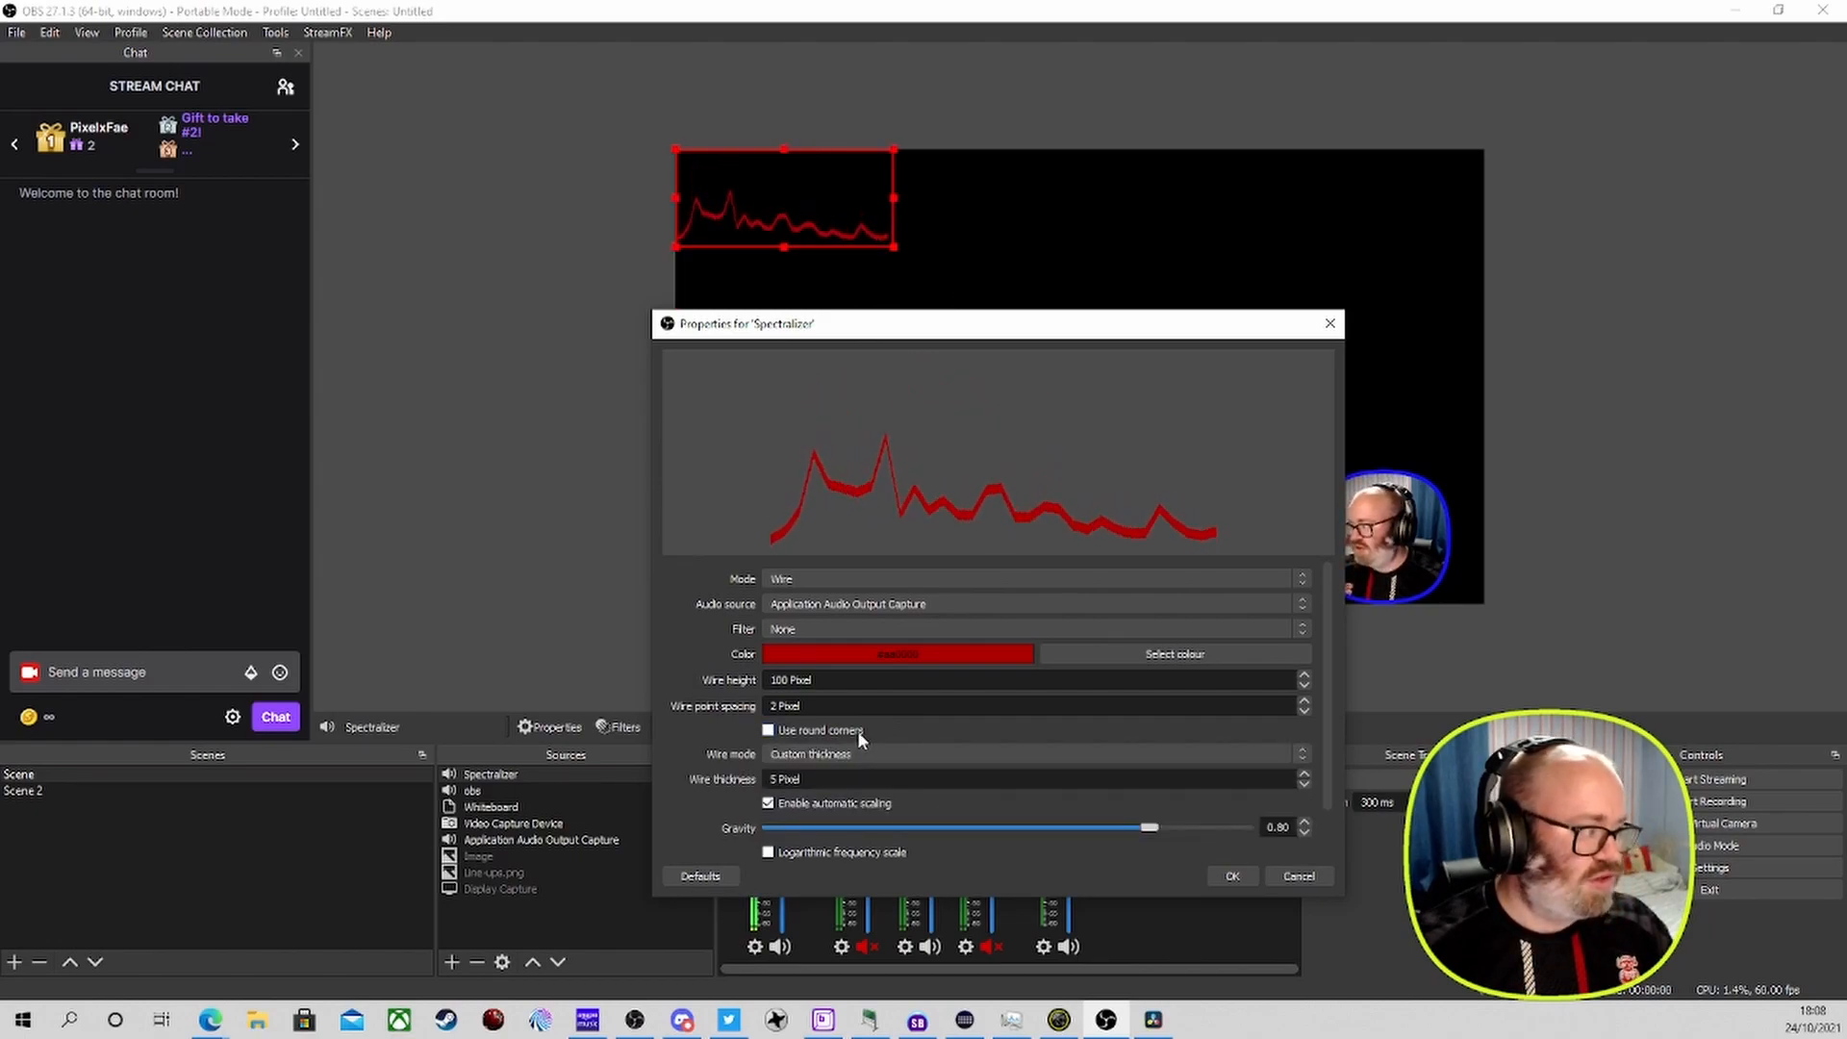
{"action": "left_click", "coordinate": [851, 757]}
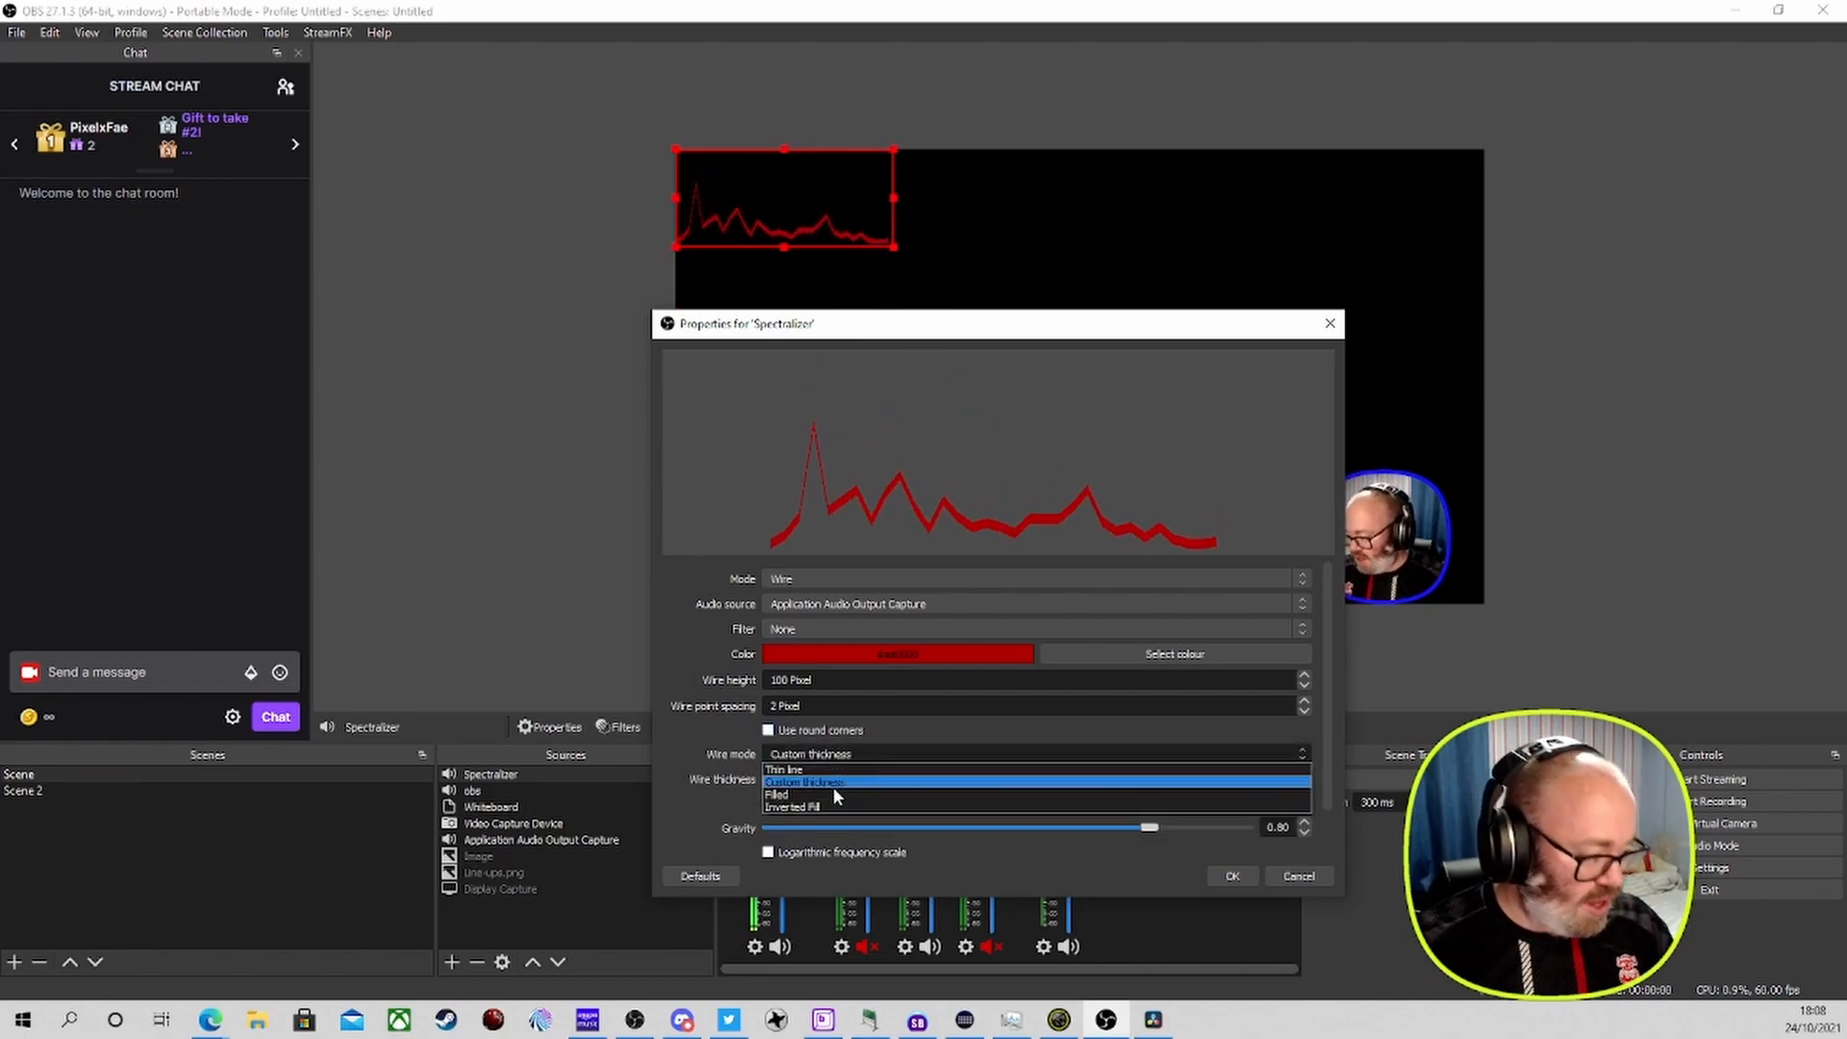
{"action": "left_click", "coordinate": [834, 778]}
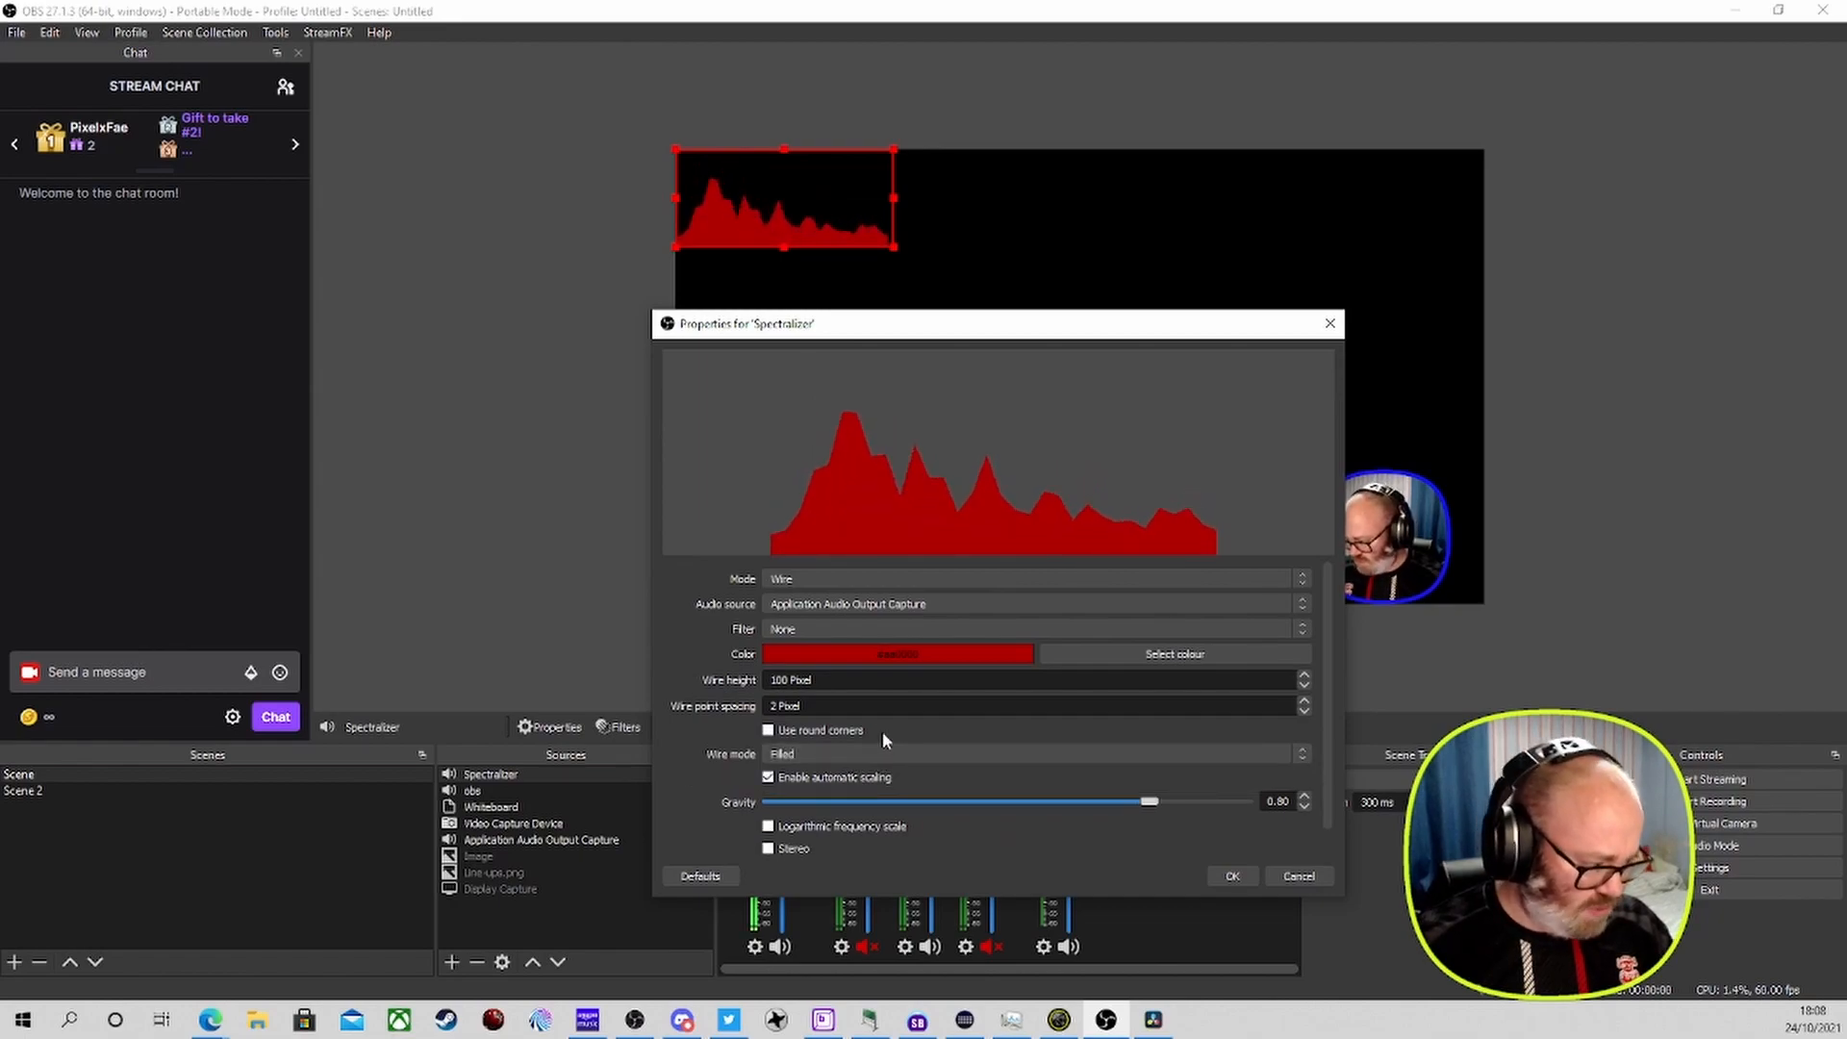
Enable round corners for the wire visualizer and reselect Application Audio Output Capture as the audio source
{"action": "left_click", "coordinate": [875, 753]}
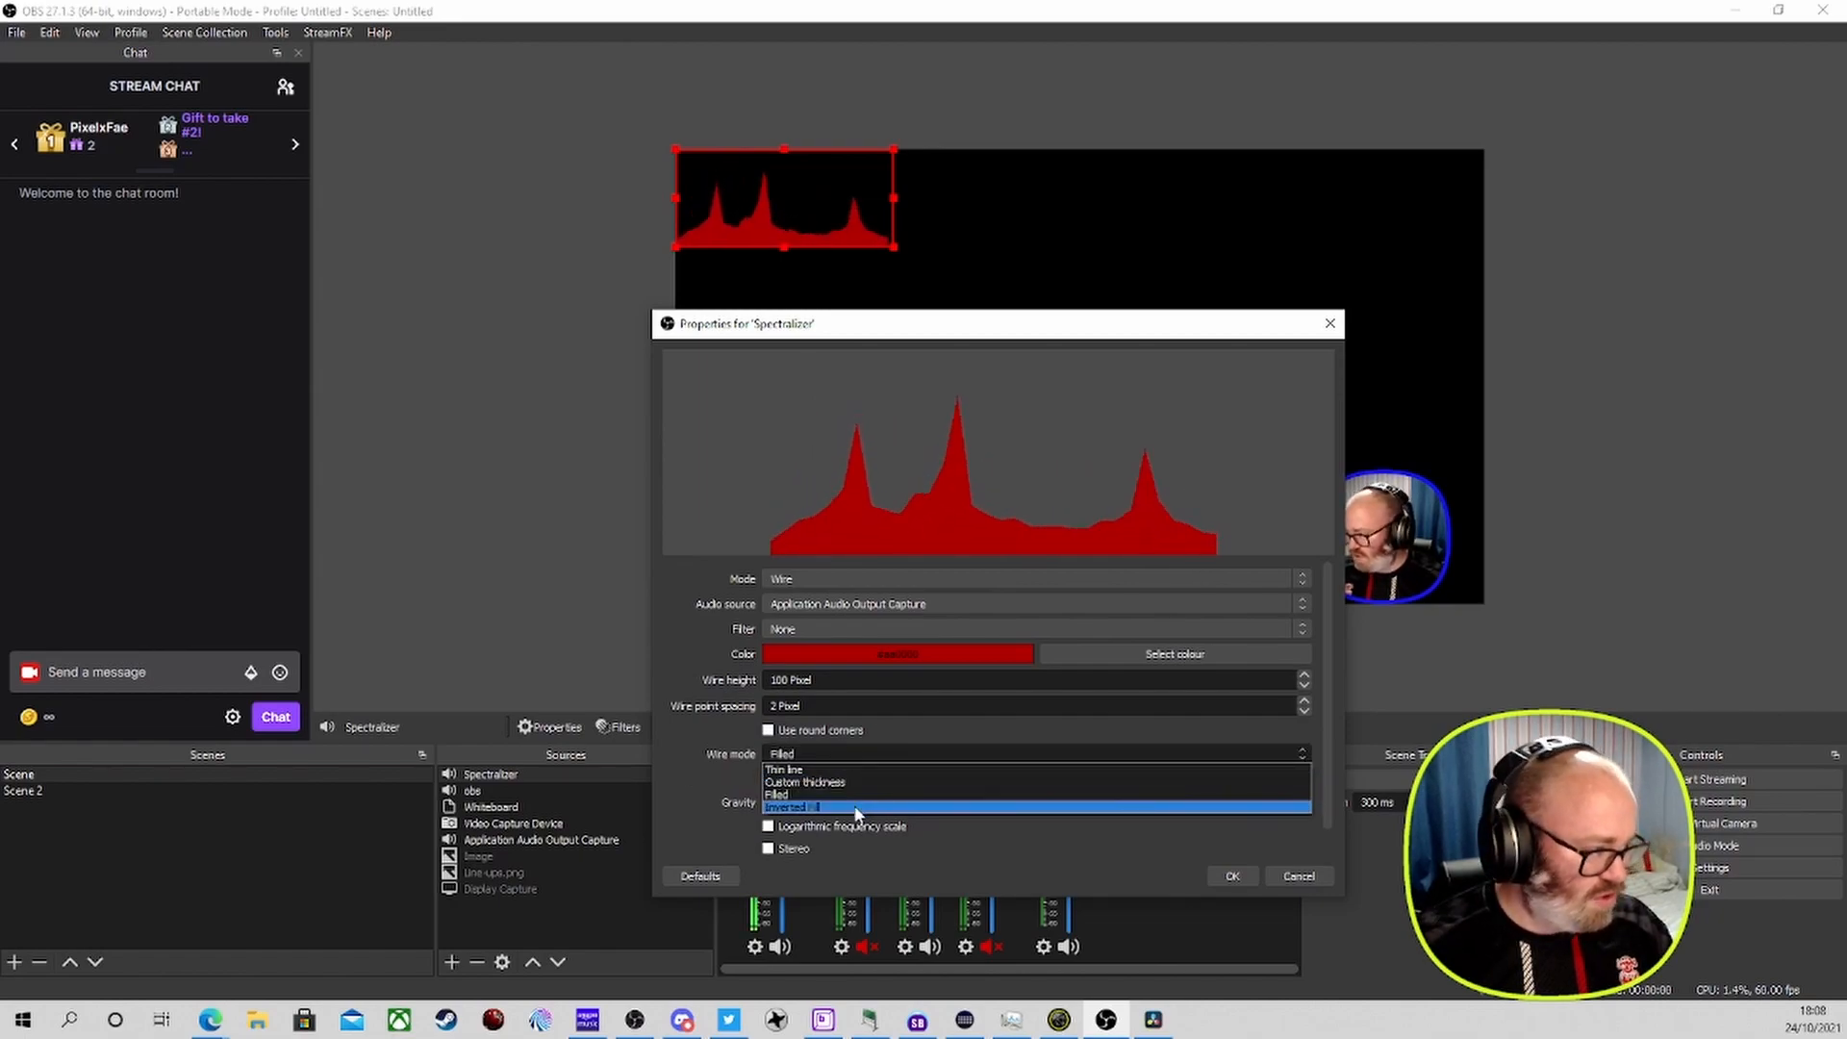
{"action": "left_click", "coordinate": [769, 731]}
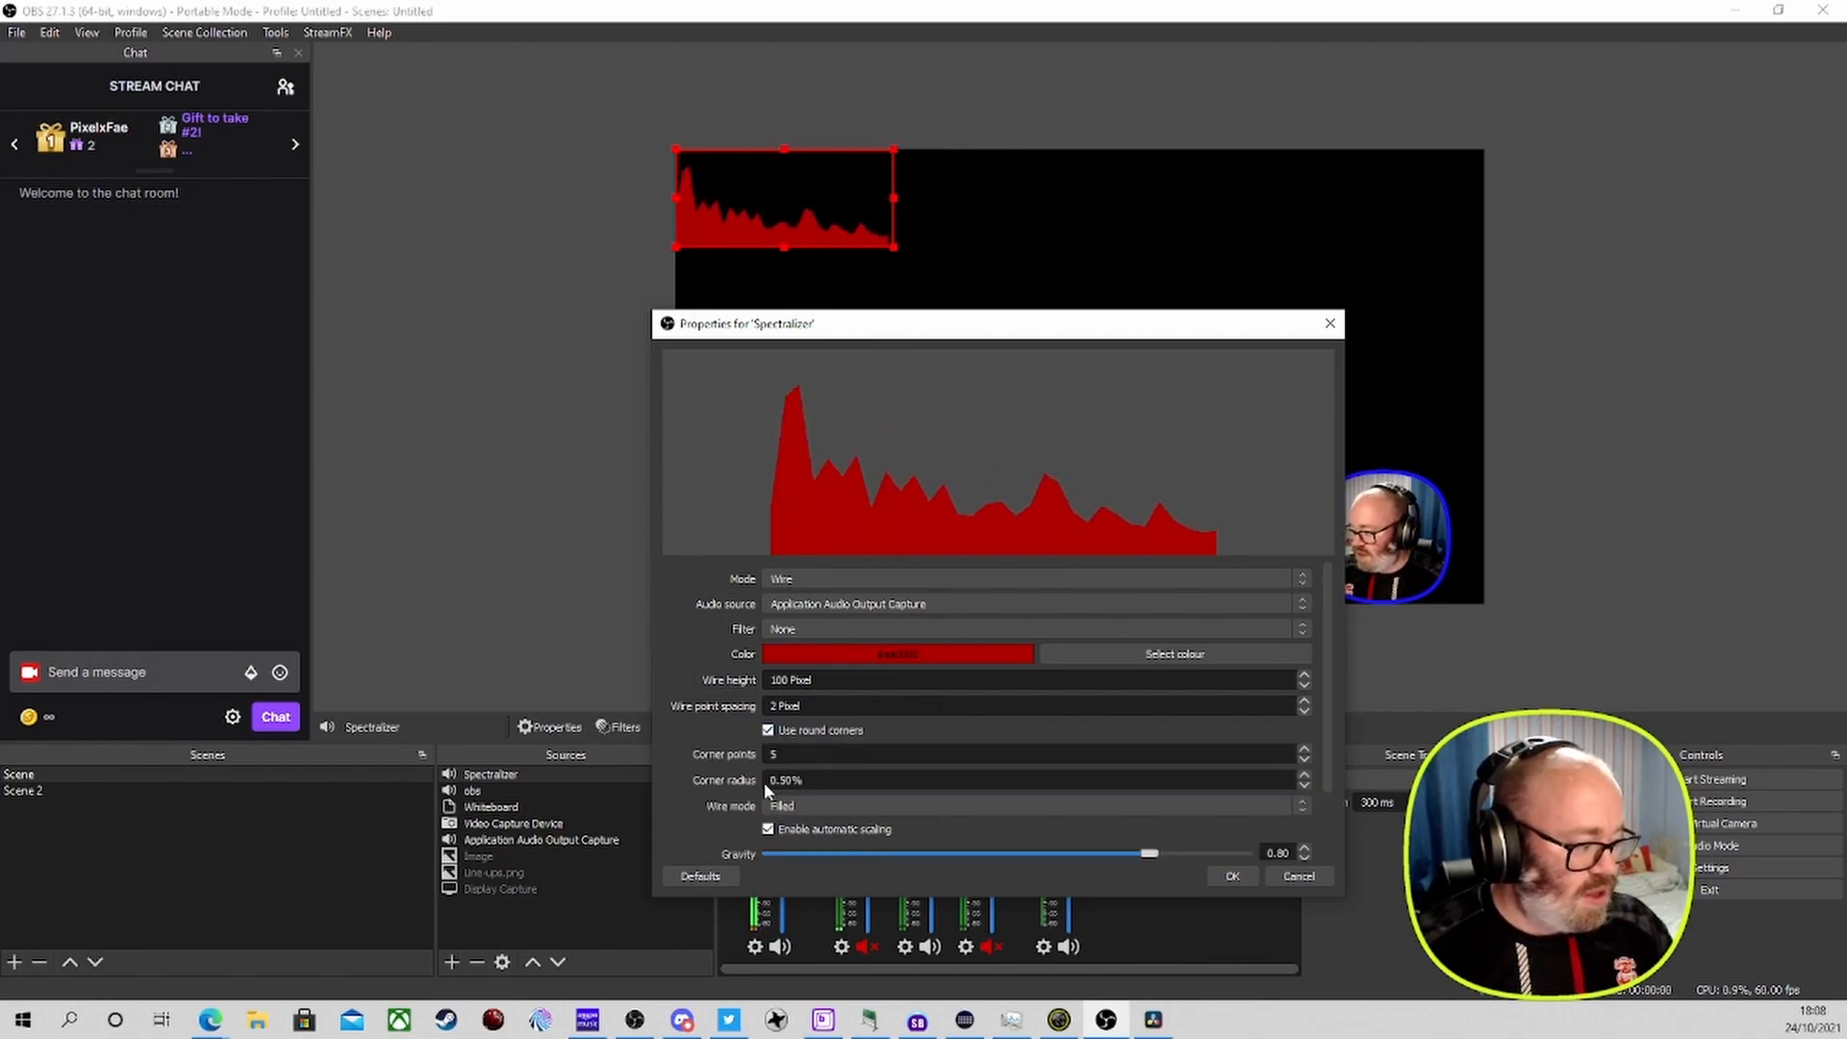
{"action": "left_click", "coordinate": [844, 610]}
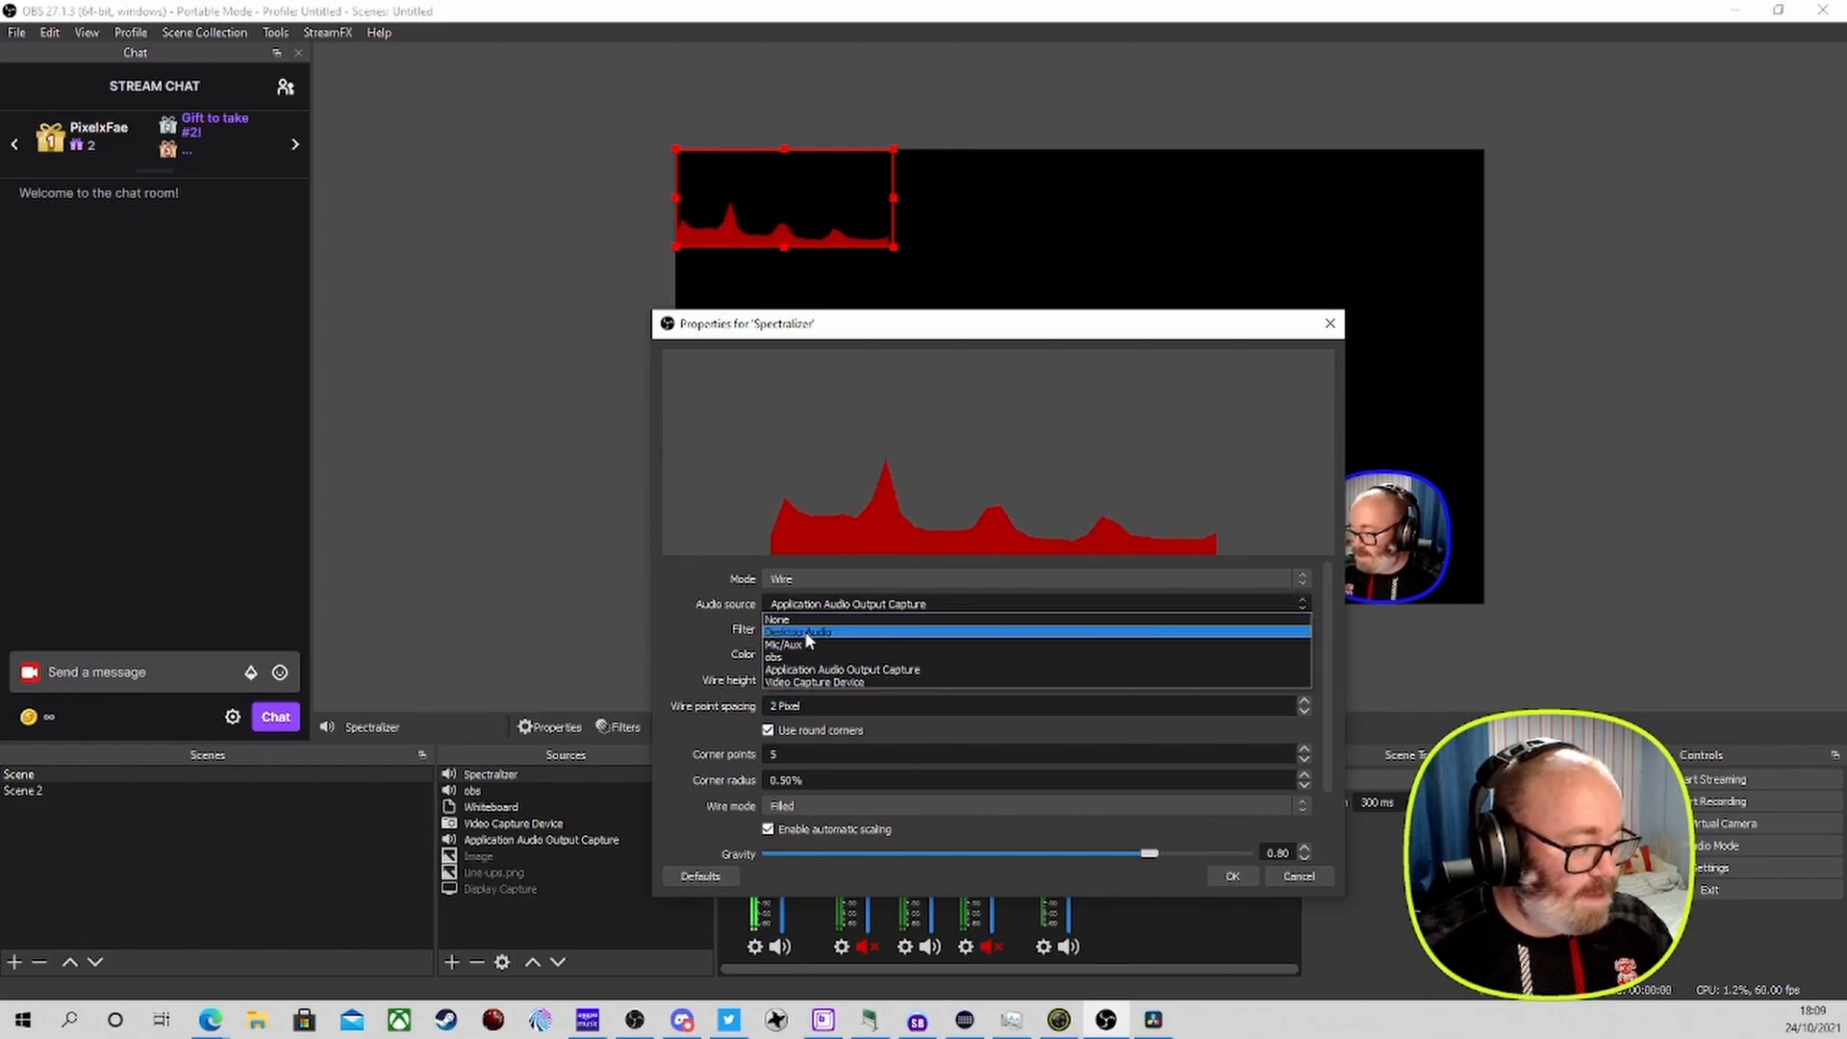
{"action": "left_click", "coordinate": [805, 670]}
Set the Spectralizer mode to Bars with a corner radius of 0.70% and accept the properties
{"action": "left_click", "coordinate": [803, 577]}
{"action": "left_click", "coordinate": [800, 593]}
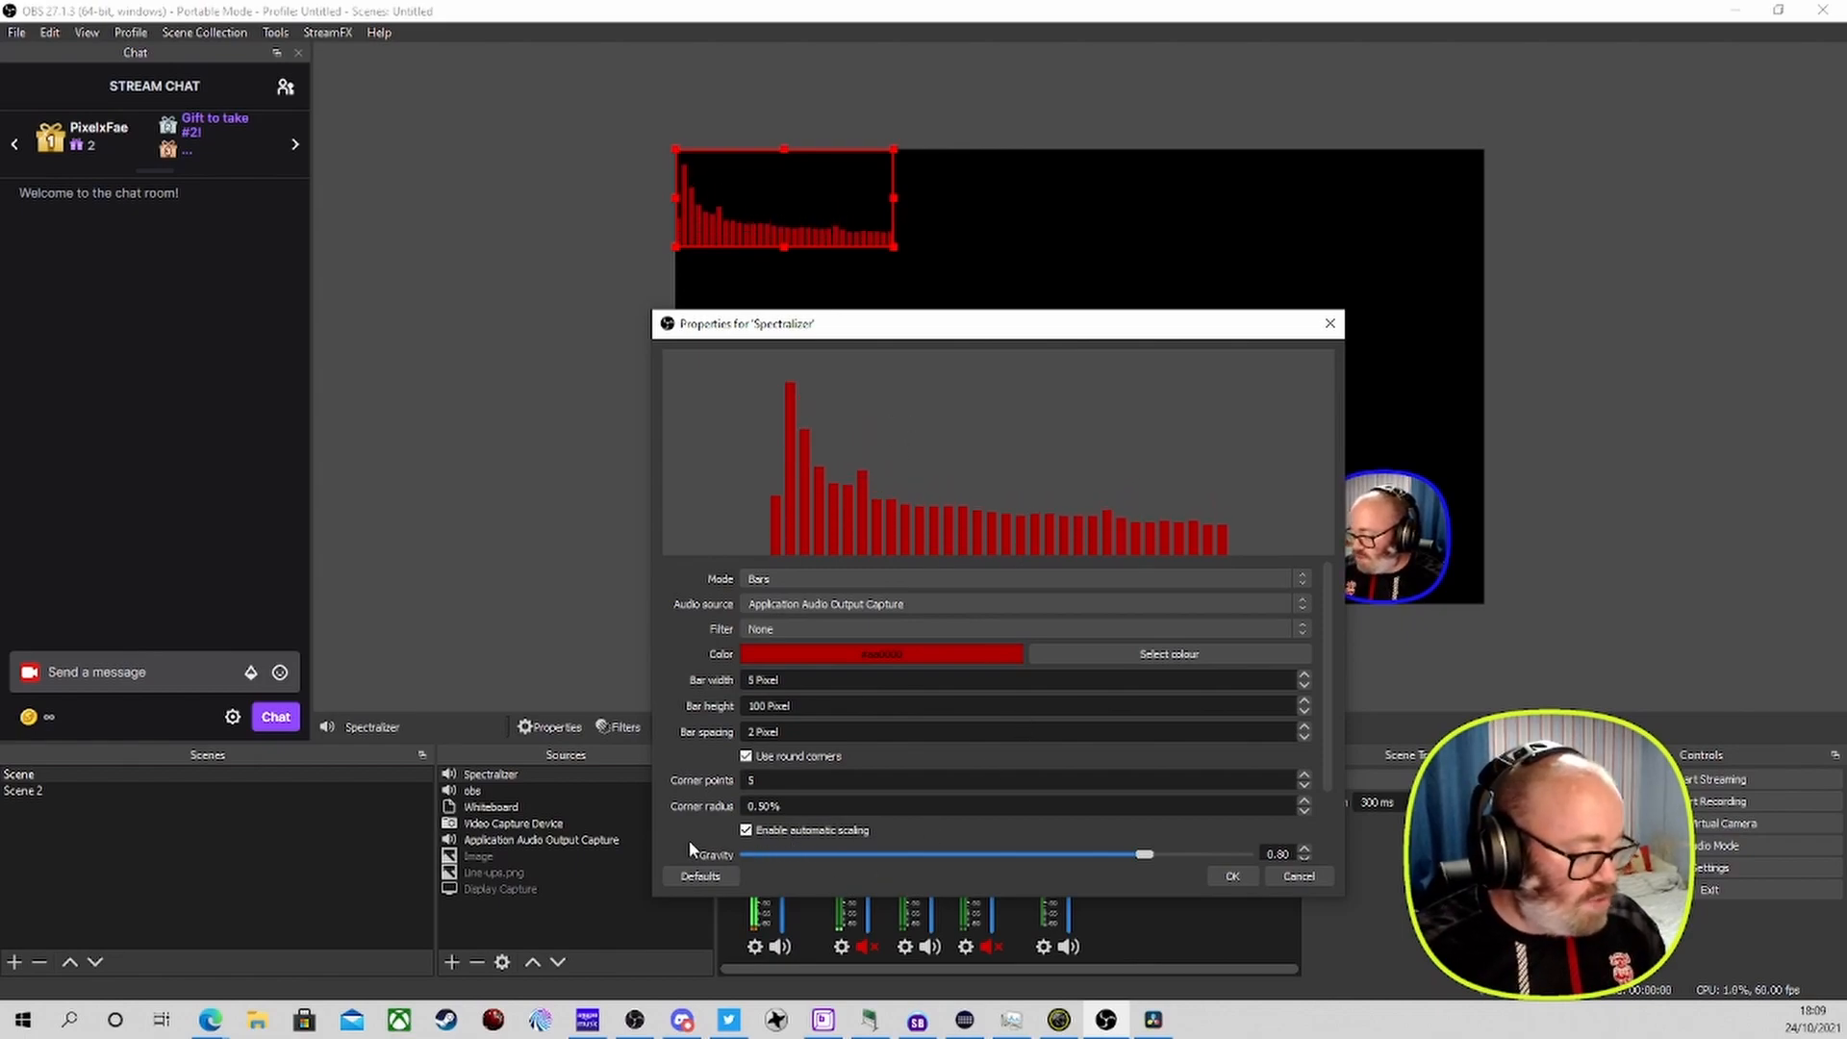
{"action": "scroll", "coordinate": [689, 837], "scroll_direction": "down", "scroll_amount": 2}
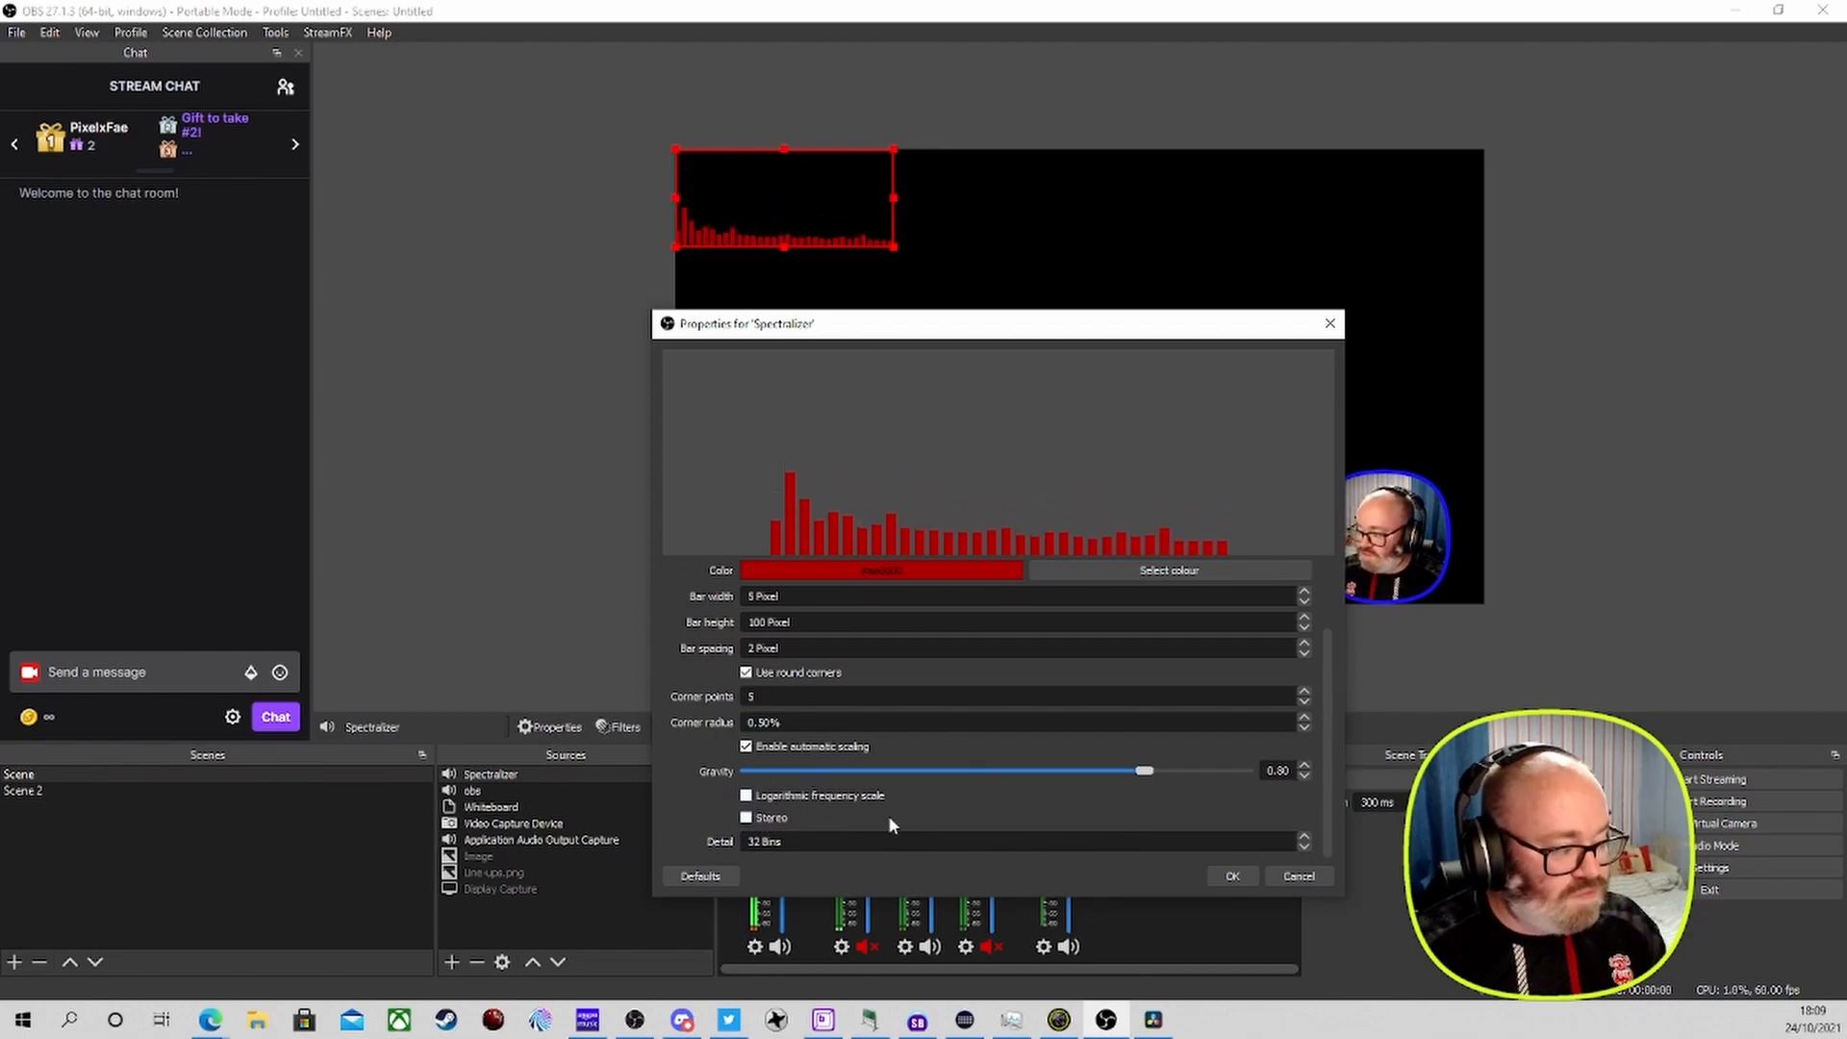
{"action": "double_click", "coordinate": [797, 721]}
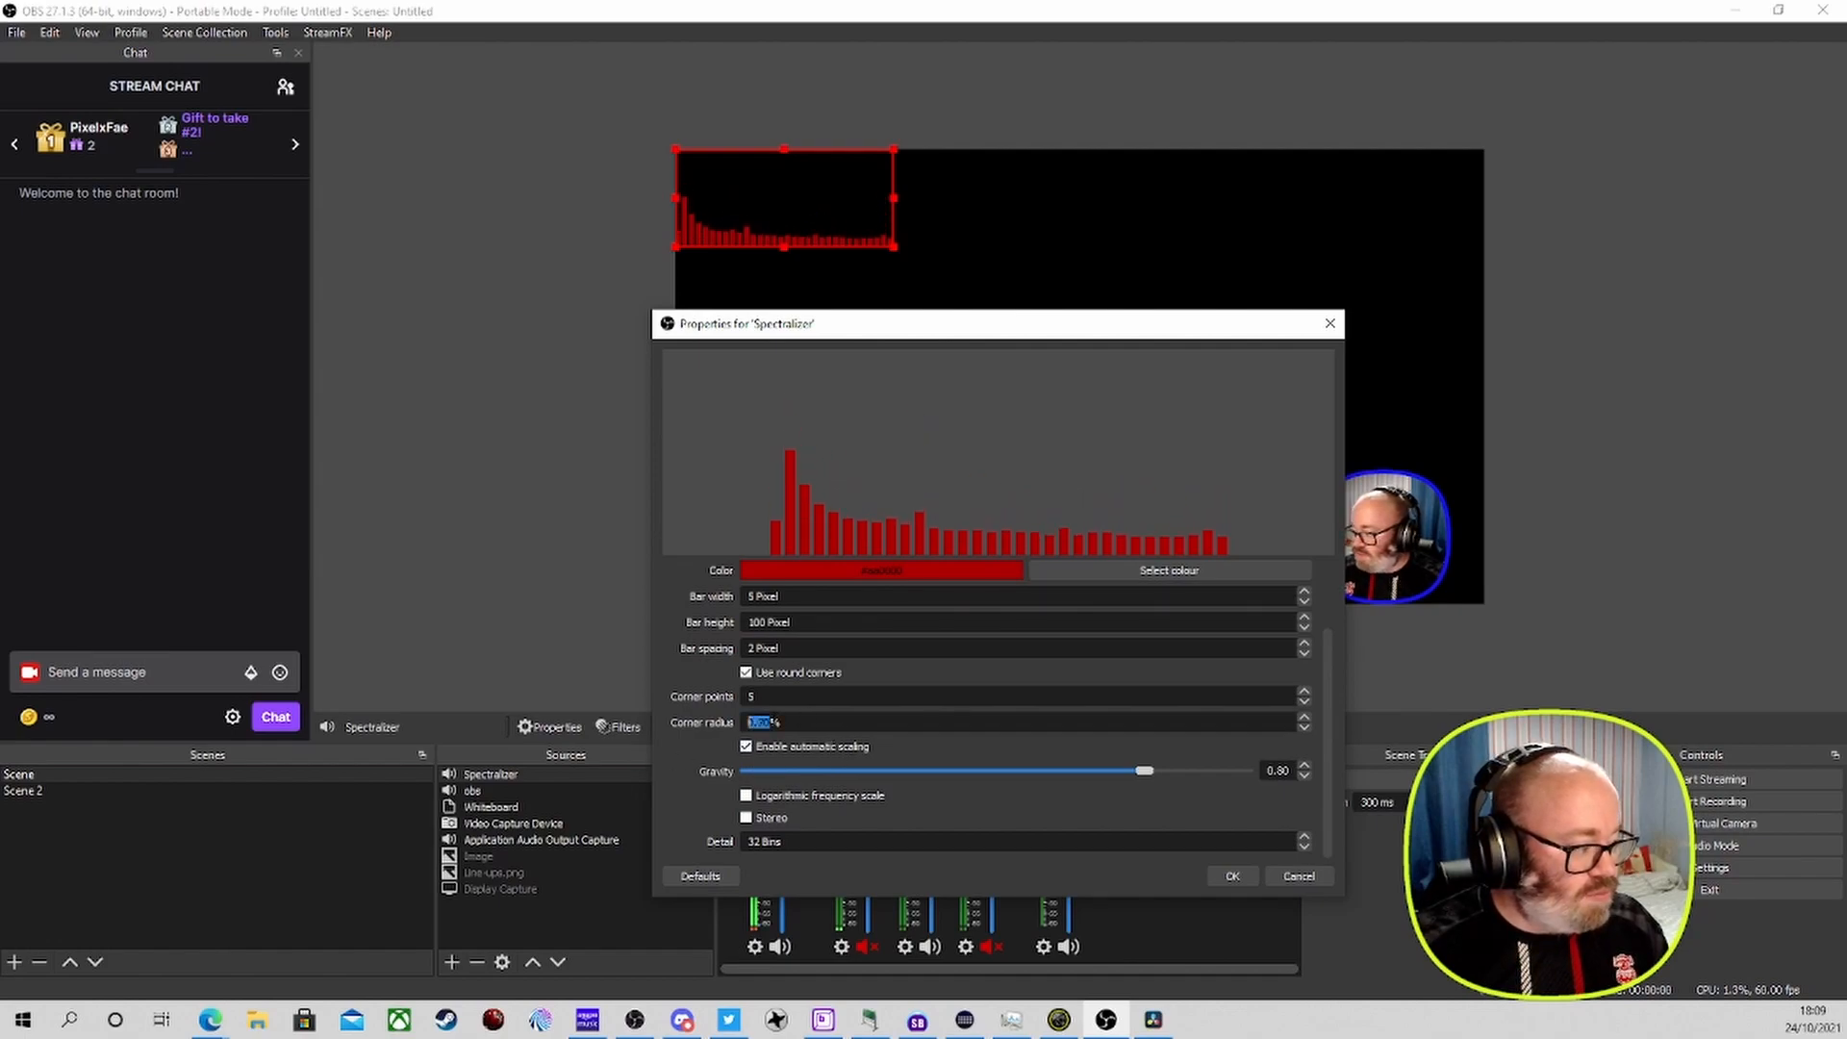
{"action": "left_click", "coordinate": [1222, 876]}
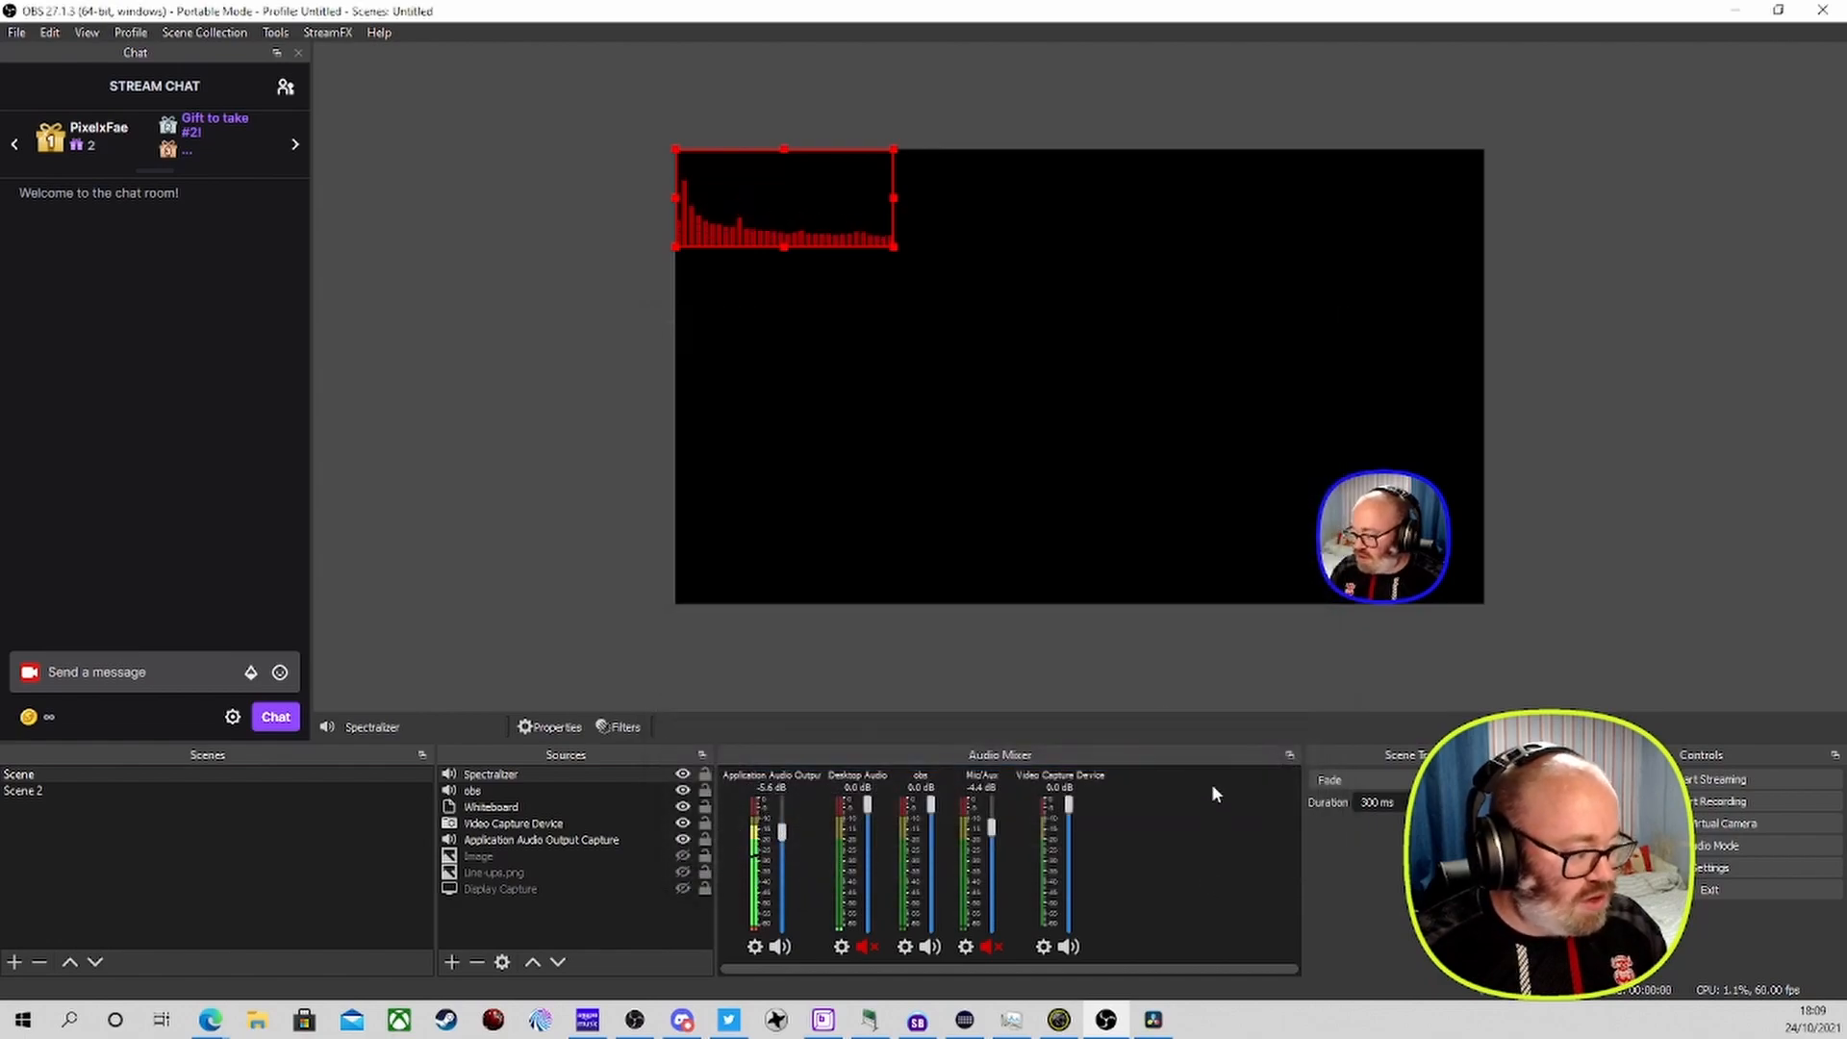
{"action": "left_click", "coordinate": [512, 825]}
{"action": "left_click", "coordinate": [576, 728]}
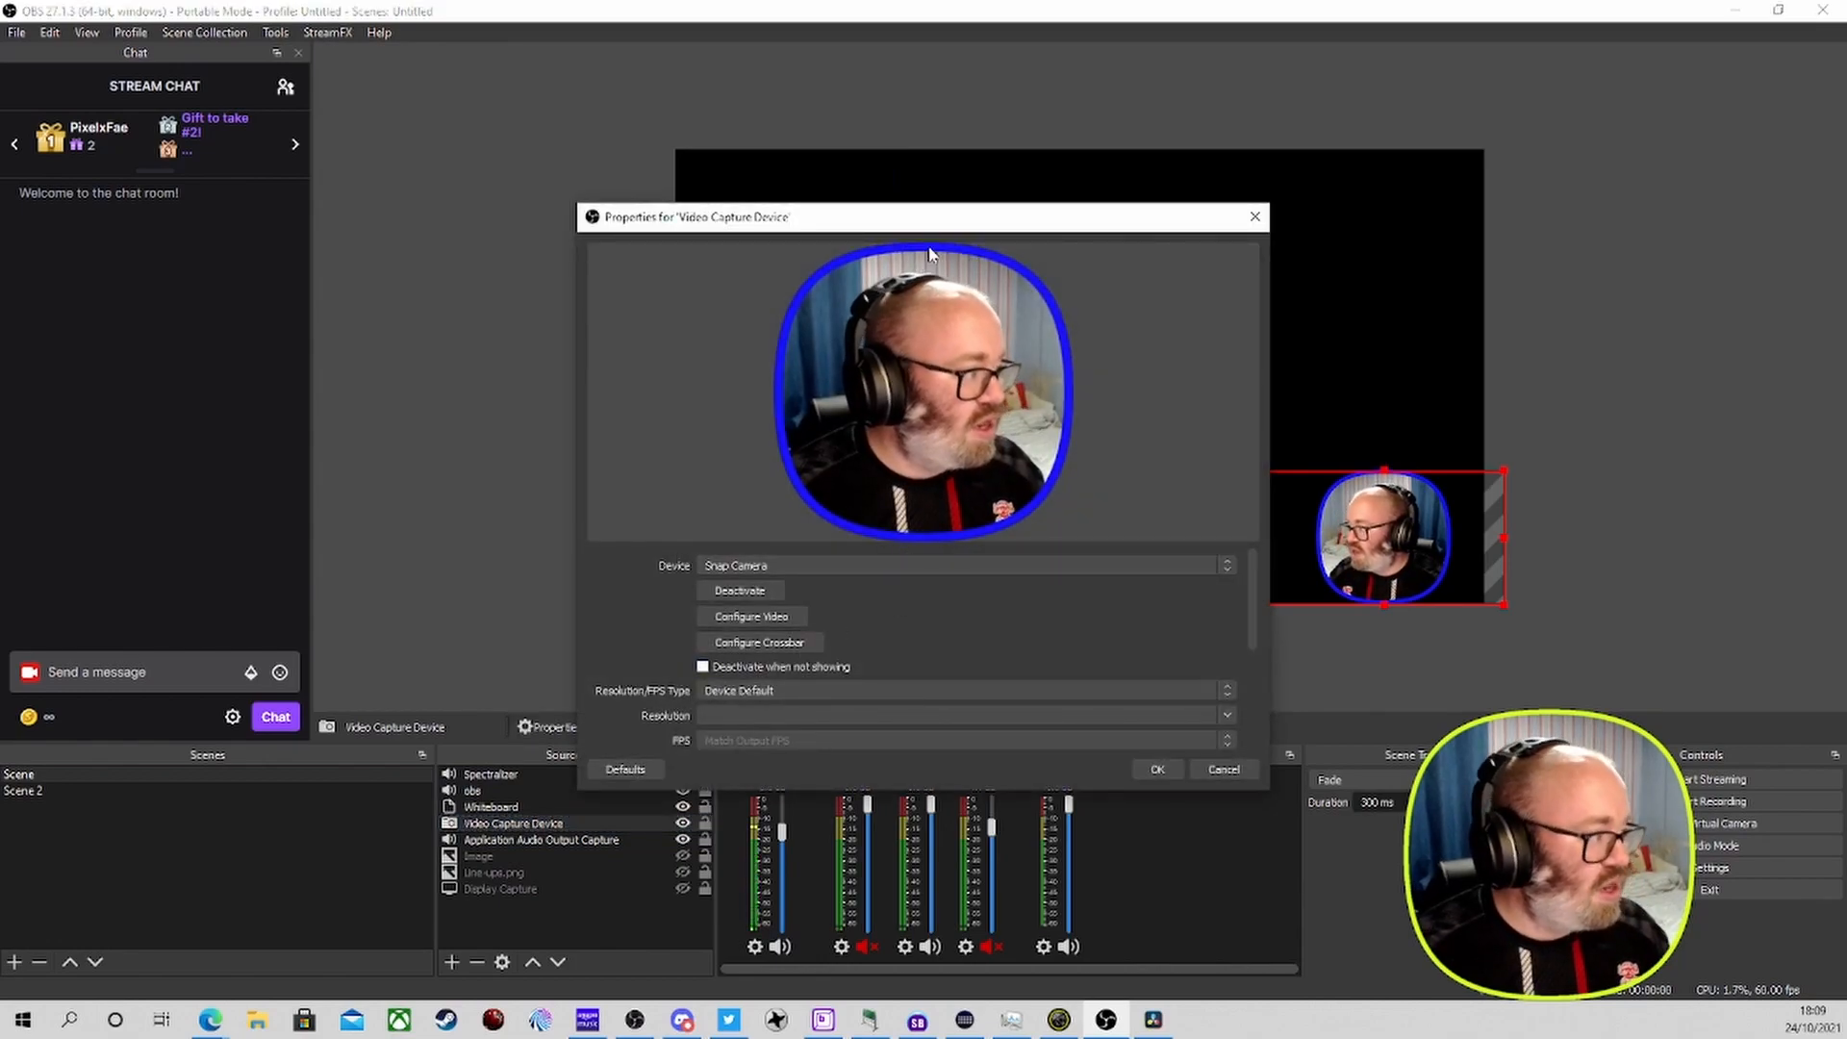
{"action": "left_click_drag", "start_coordinate": [953, 218], "coordinate": [1000, 256]}
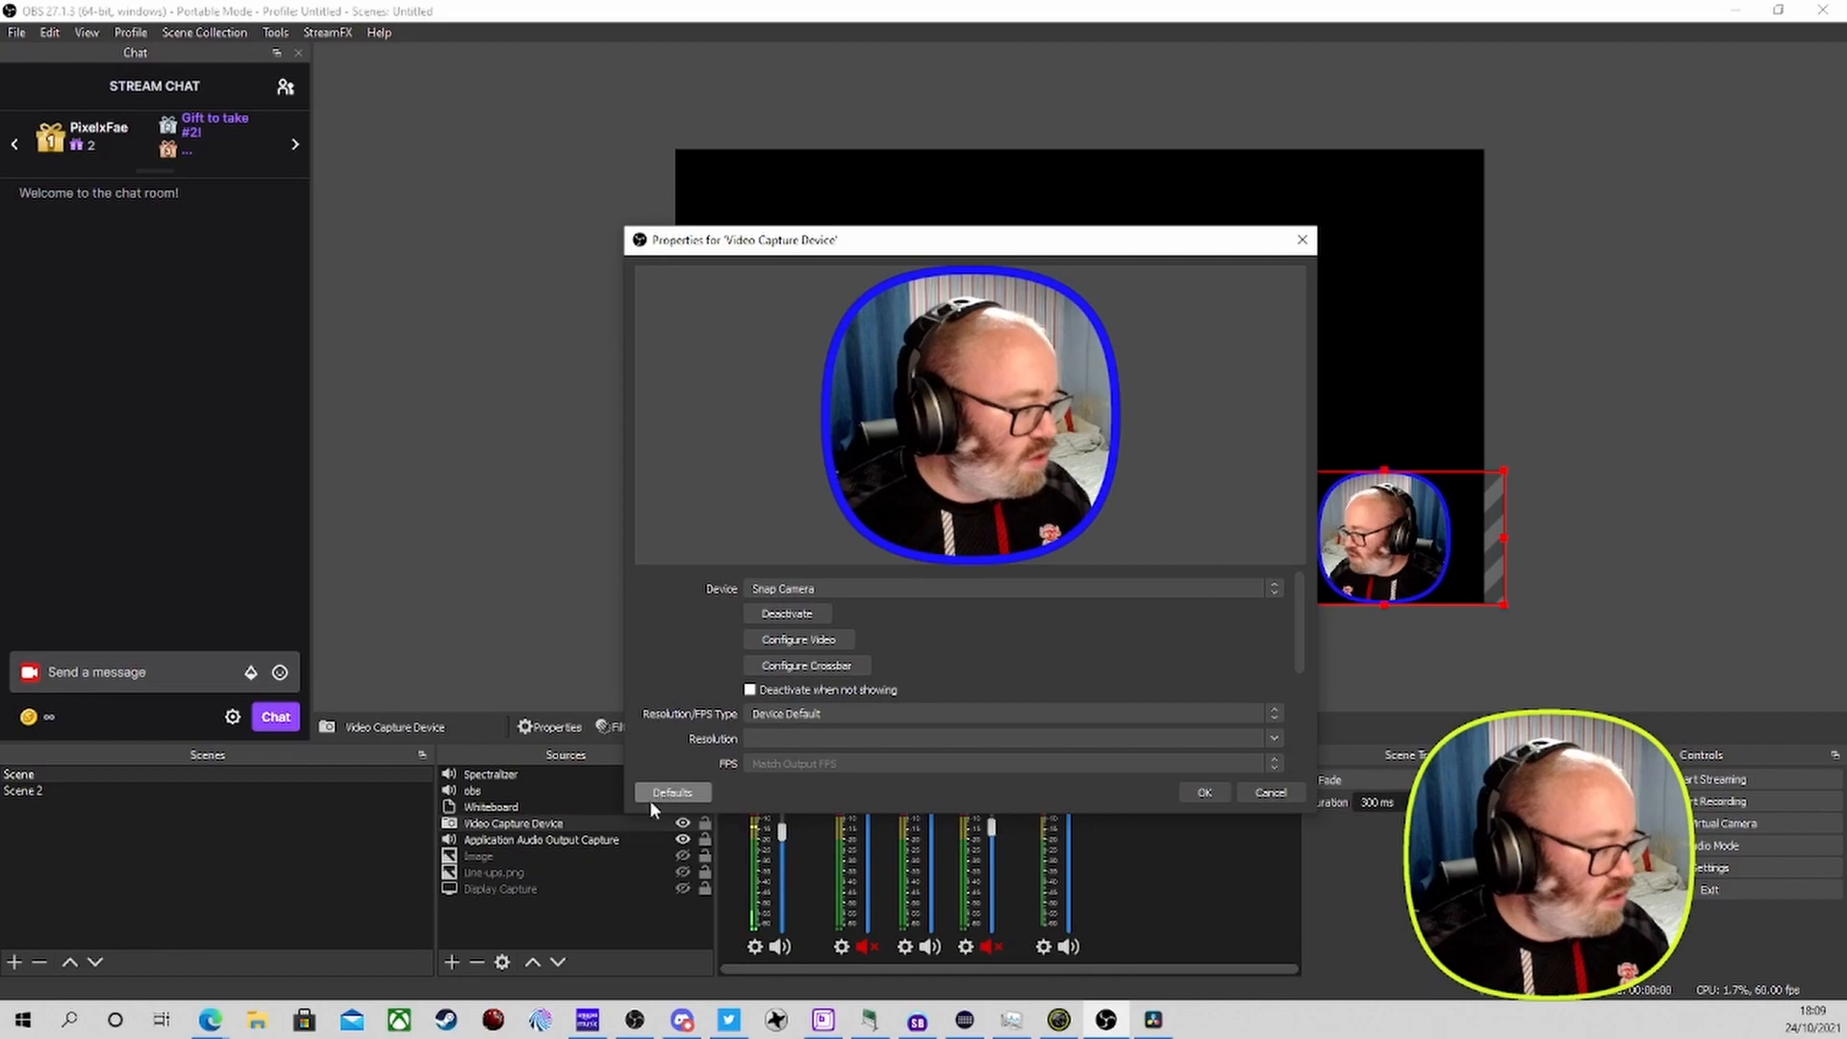
{"action": "left_click", "coordinate": [524, 839]}
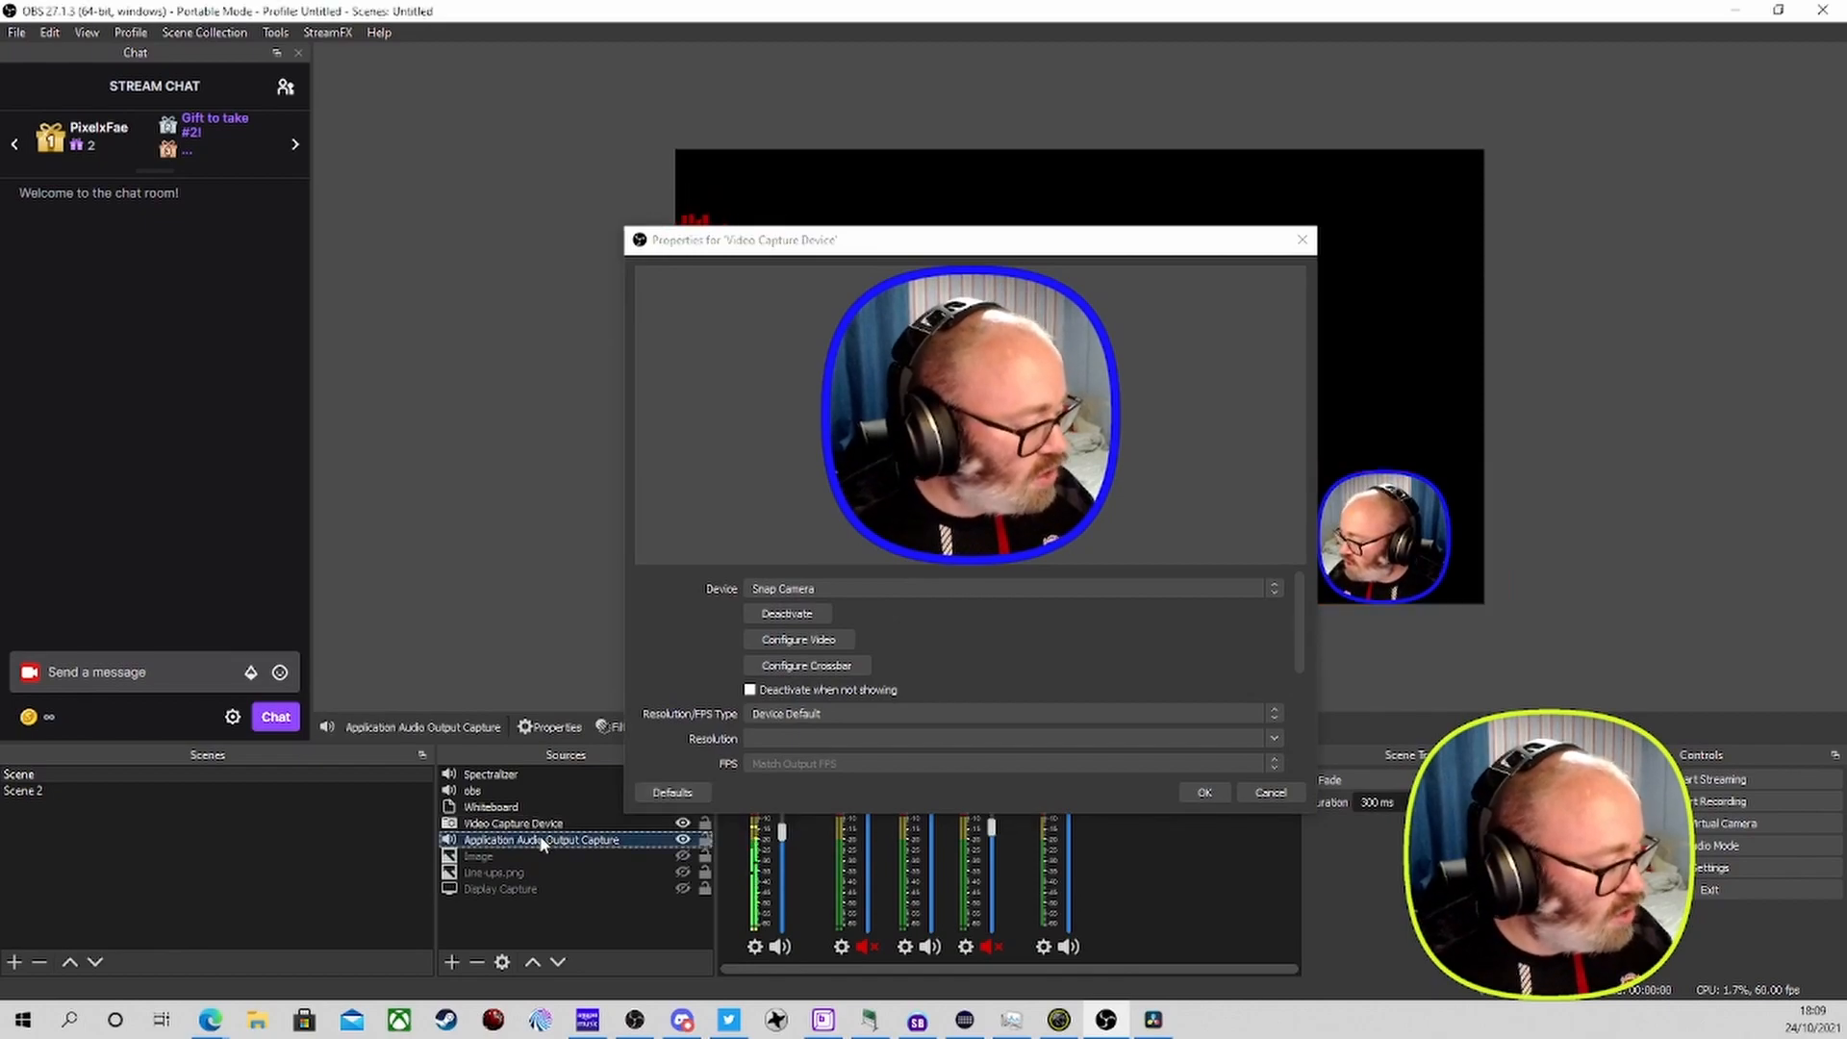
{"action": "left_click", "coordinate": [508, 773]}
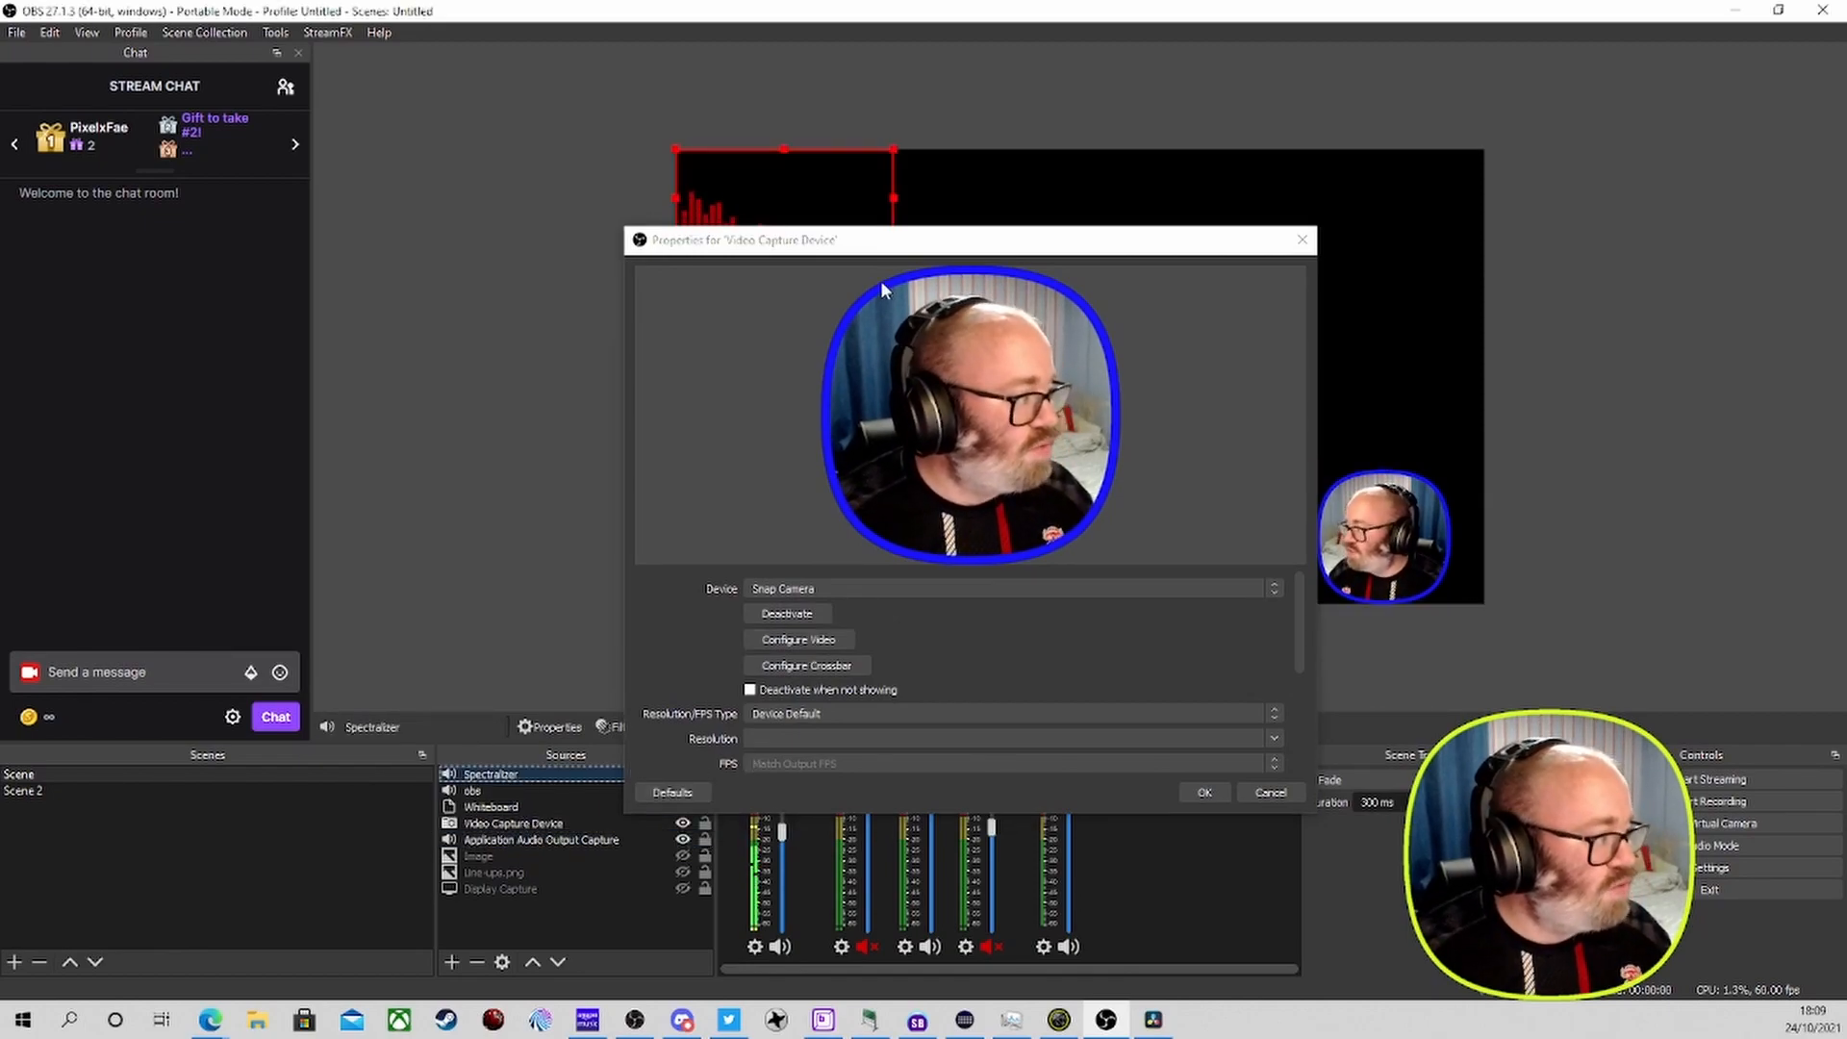
{"action": "left_click_drag", "start_coordinate": [887, 240], "coordinate": [830, 219]}
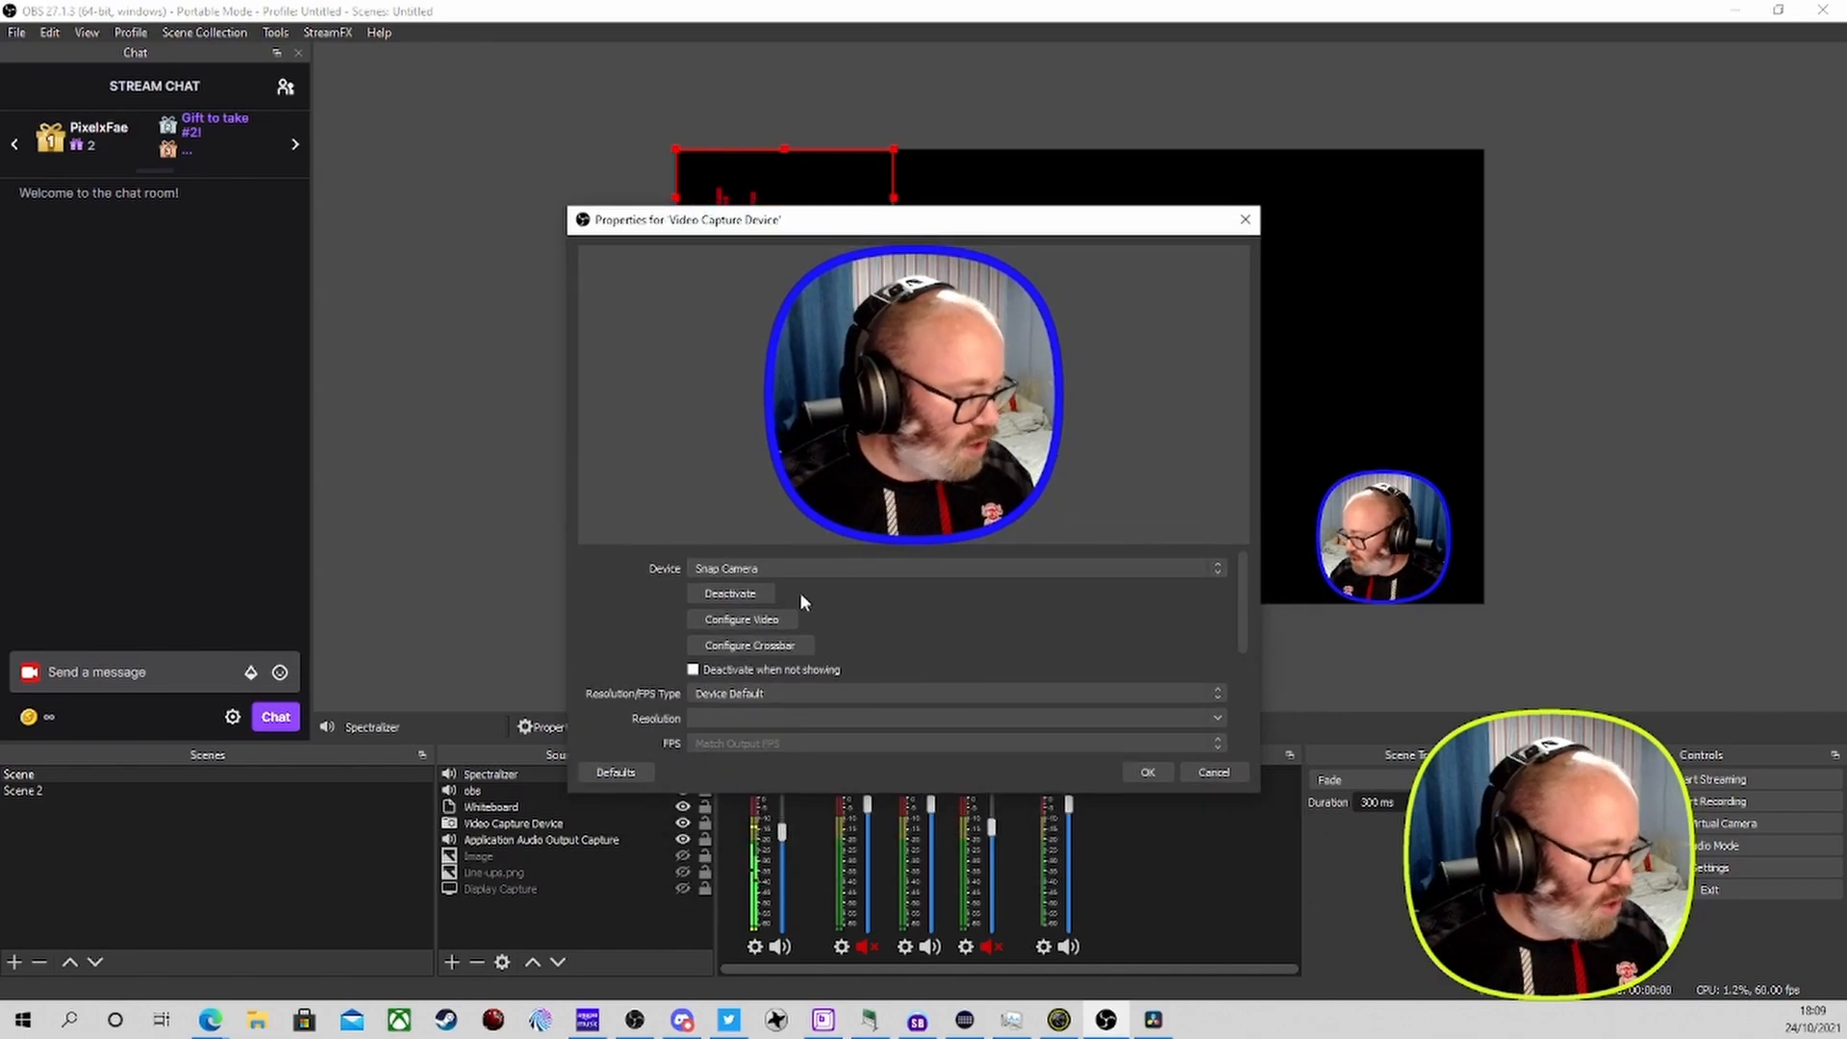
{"action": "left_click", "coordinate": [1137, 776]}
Replace the Video Capture Device's Image Mask/Blend 2 filter with Image Mask/Blend by toggling them, and move the webcam to the canvas centre
{"action": "left_click", "coordinate": [506, 824]}
{"action": "right_click", "coordinate": [507, 824]}
{"action": "left_click", "coordinate": [569, 805]}
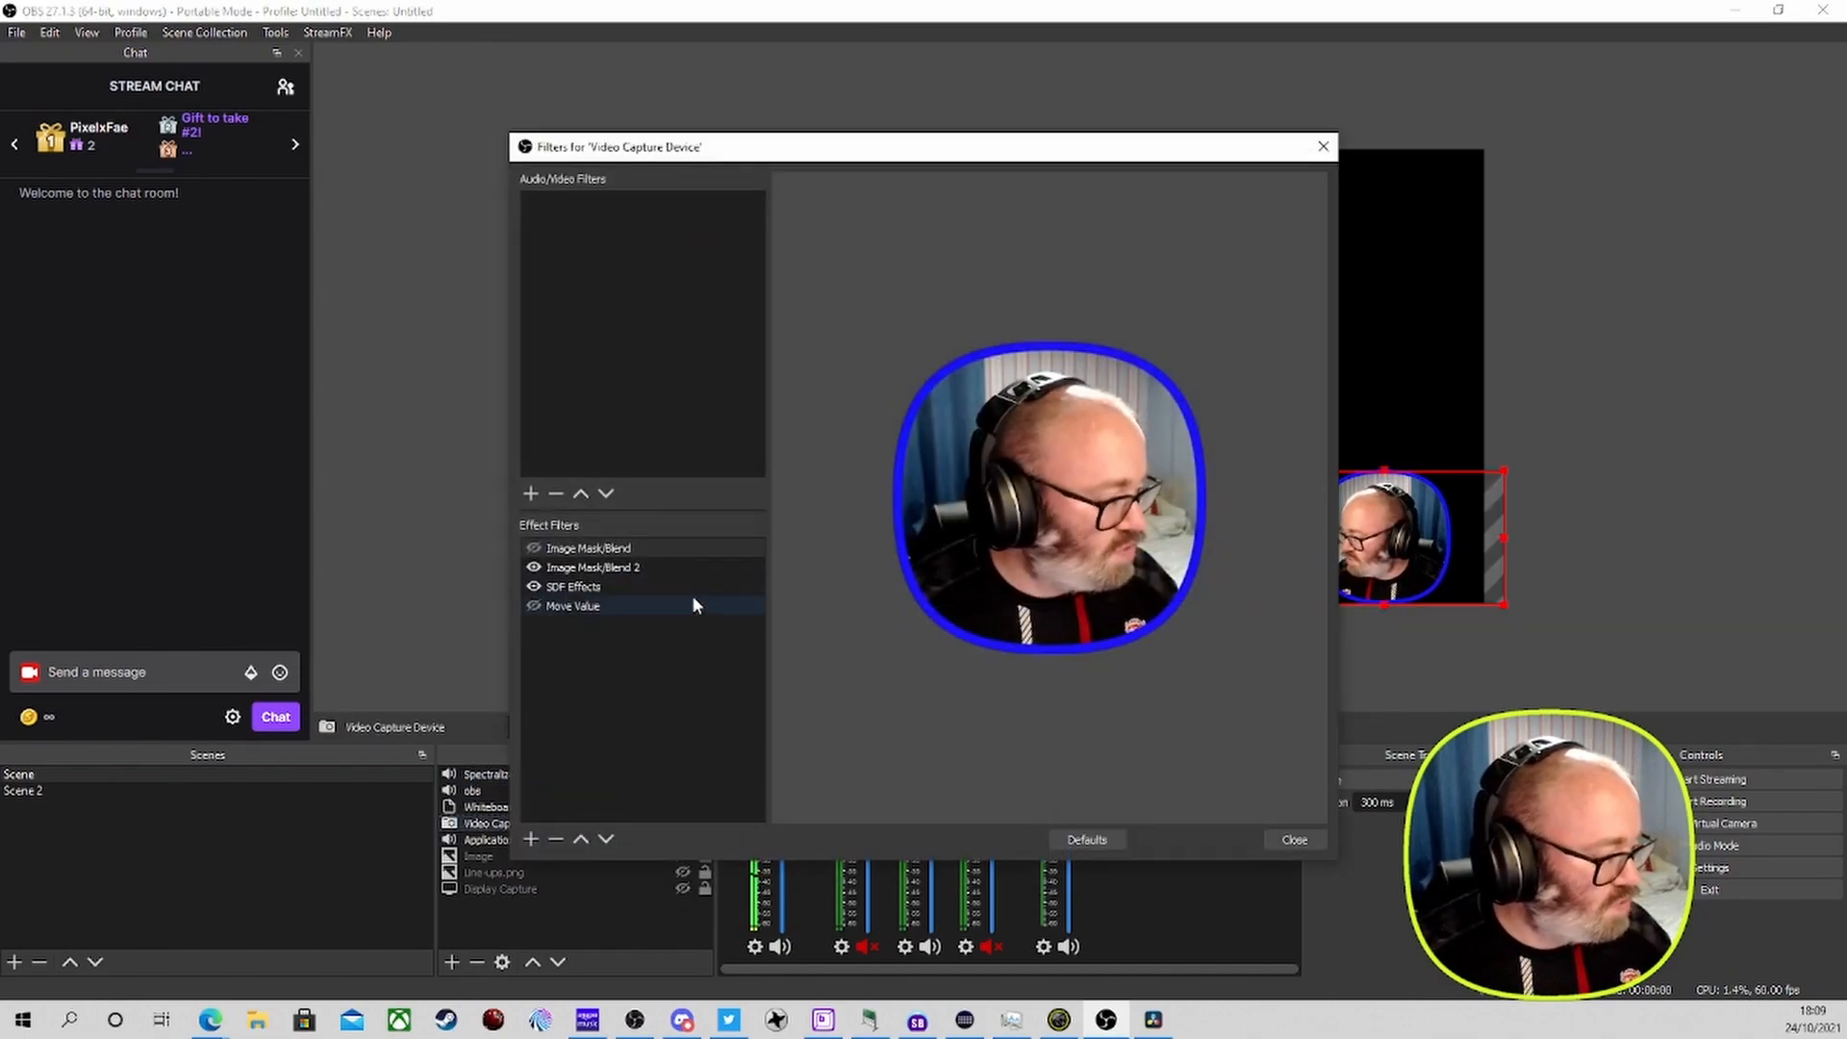
{"action": "left_click", "coordinate": [639, 567]}
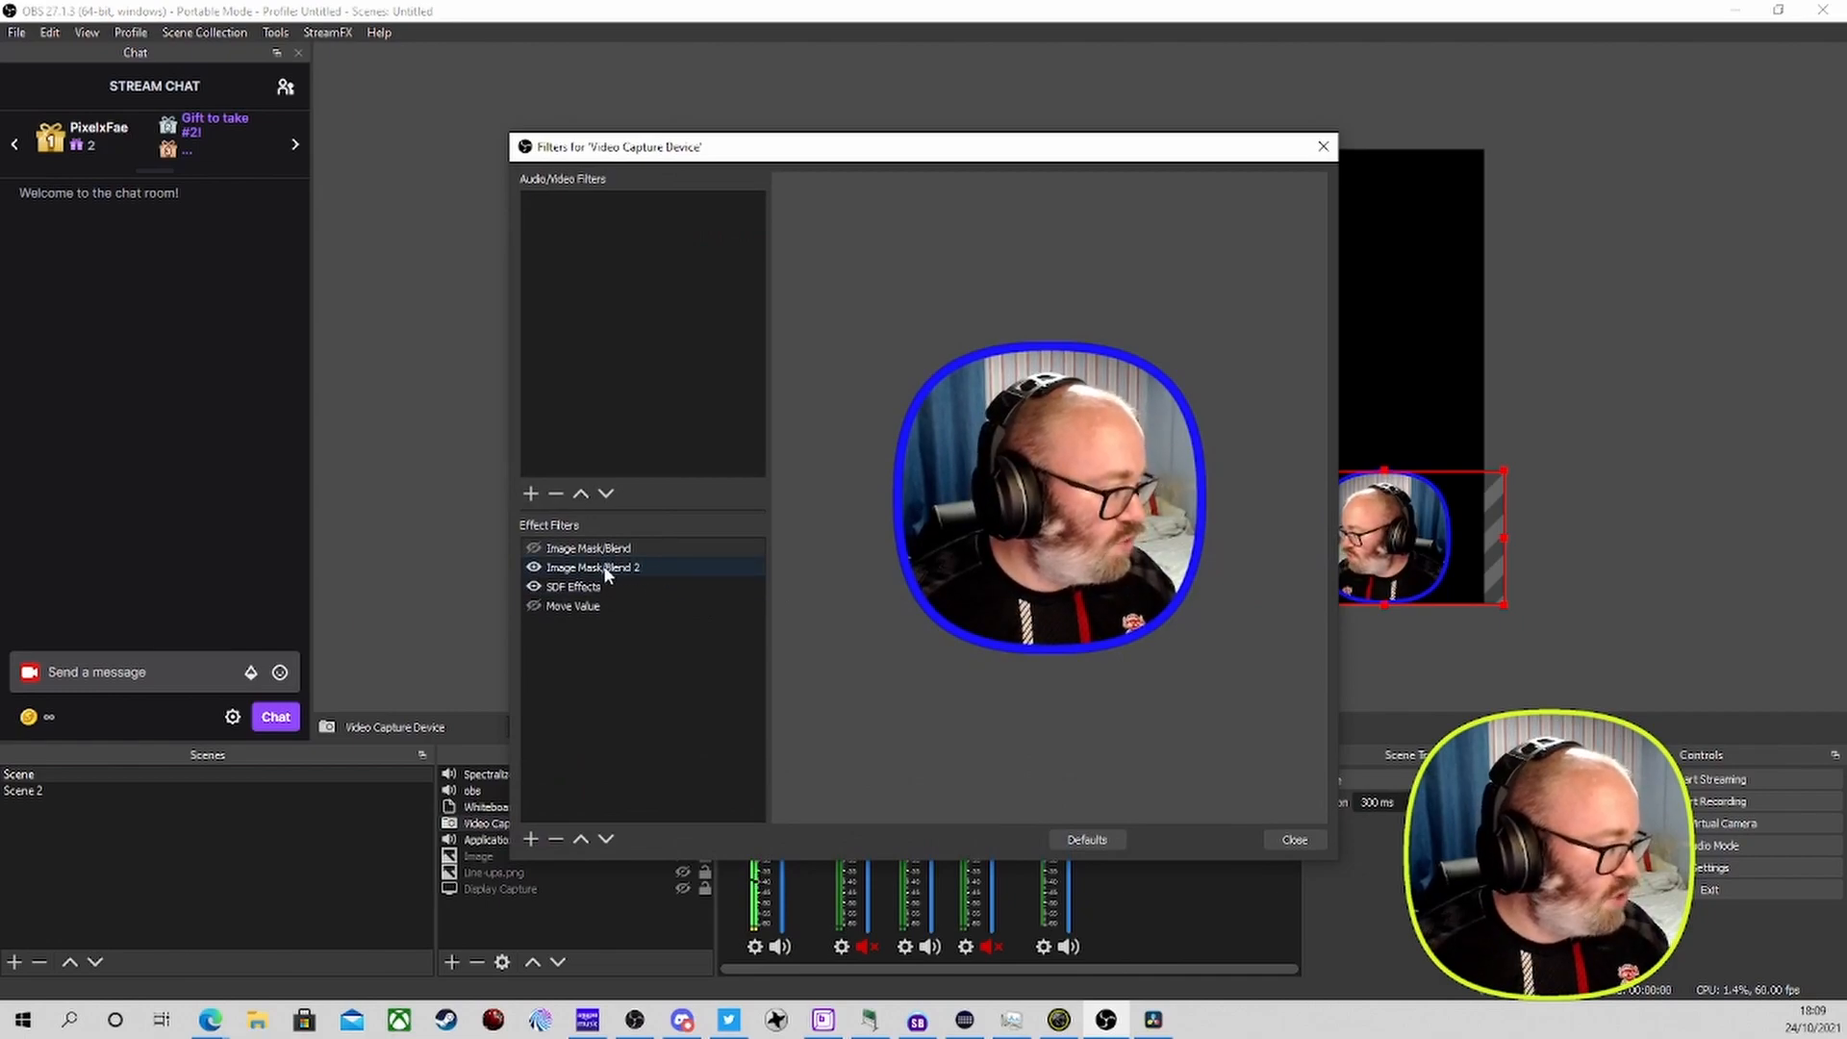
{"action": "left_click", "coordinate": [533, 569]}
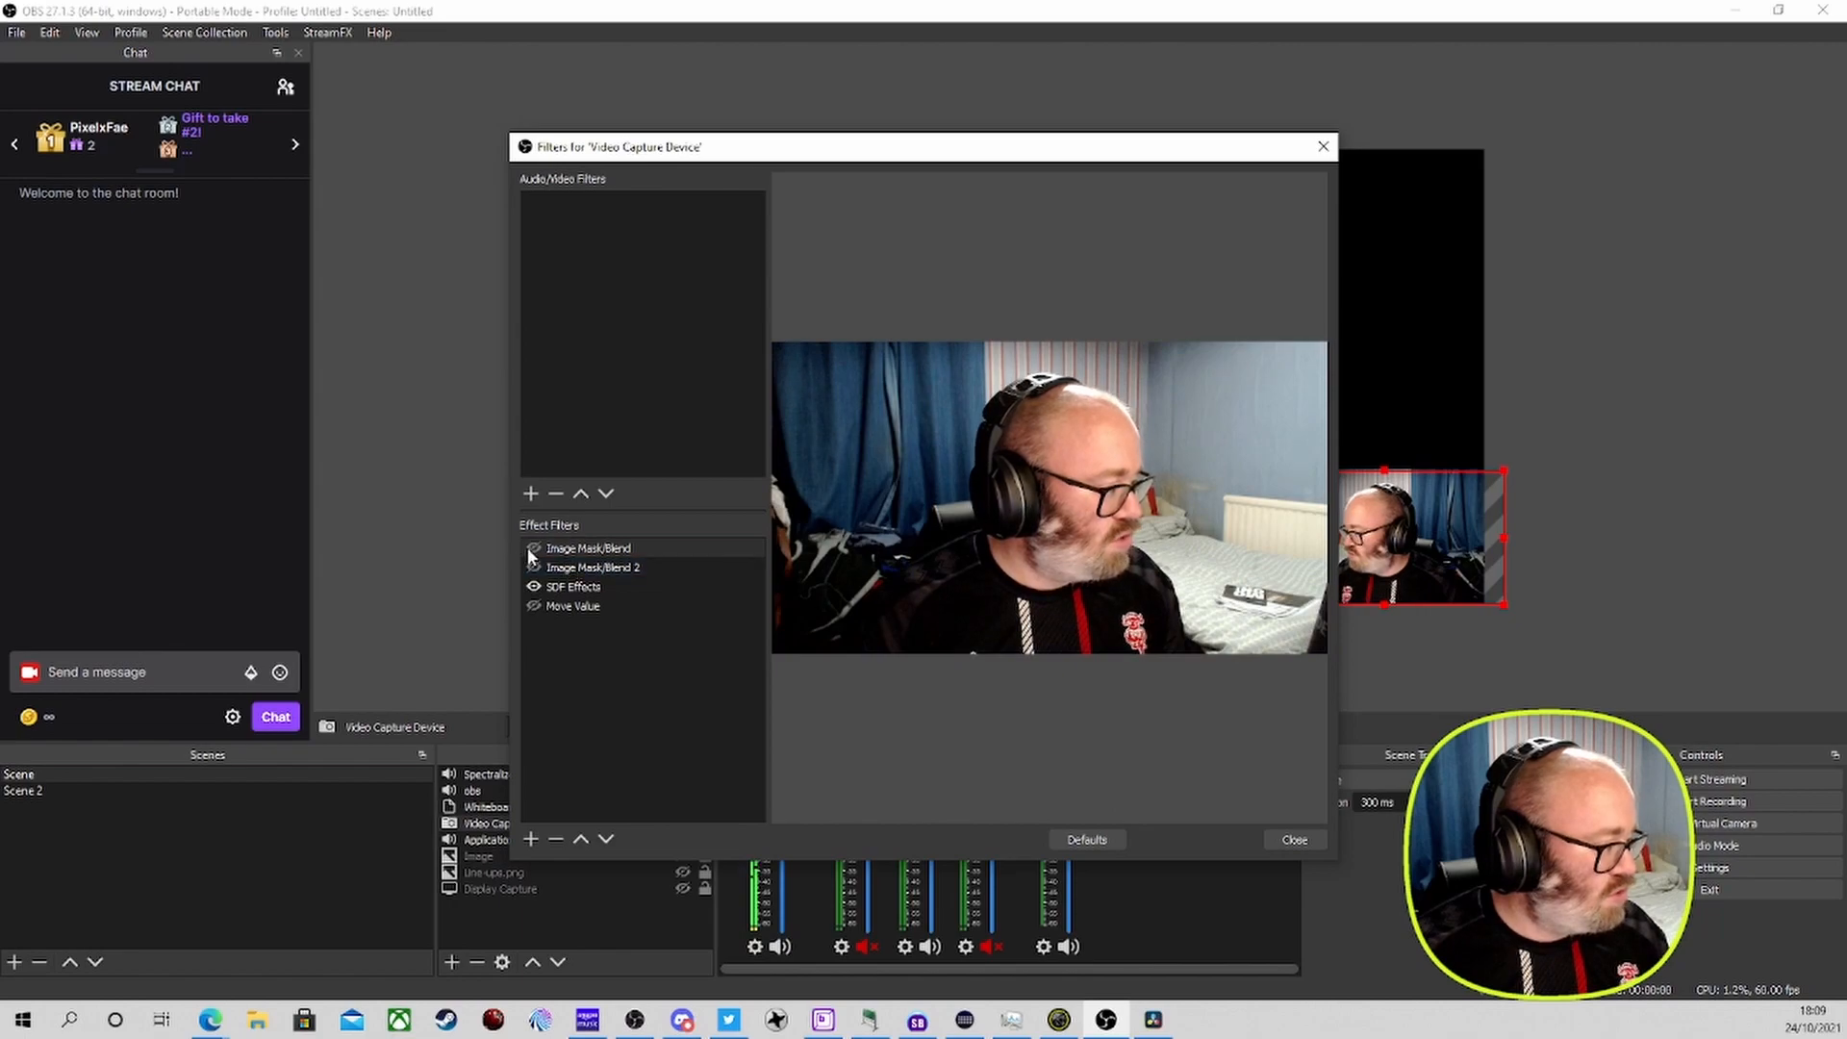
{"action": "left_click", "coordinate": [533, 547]}
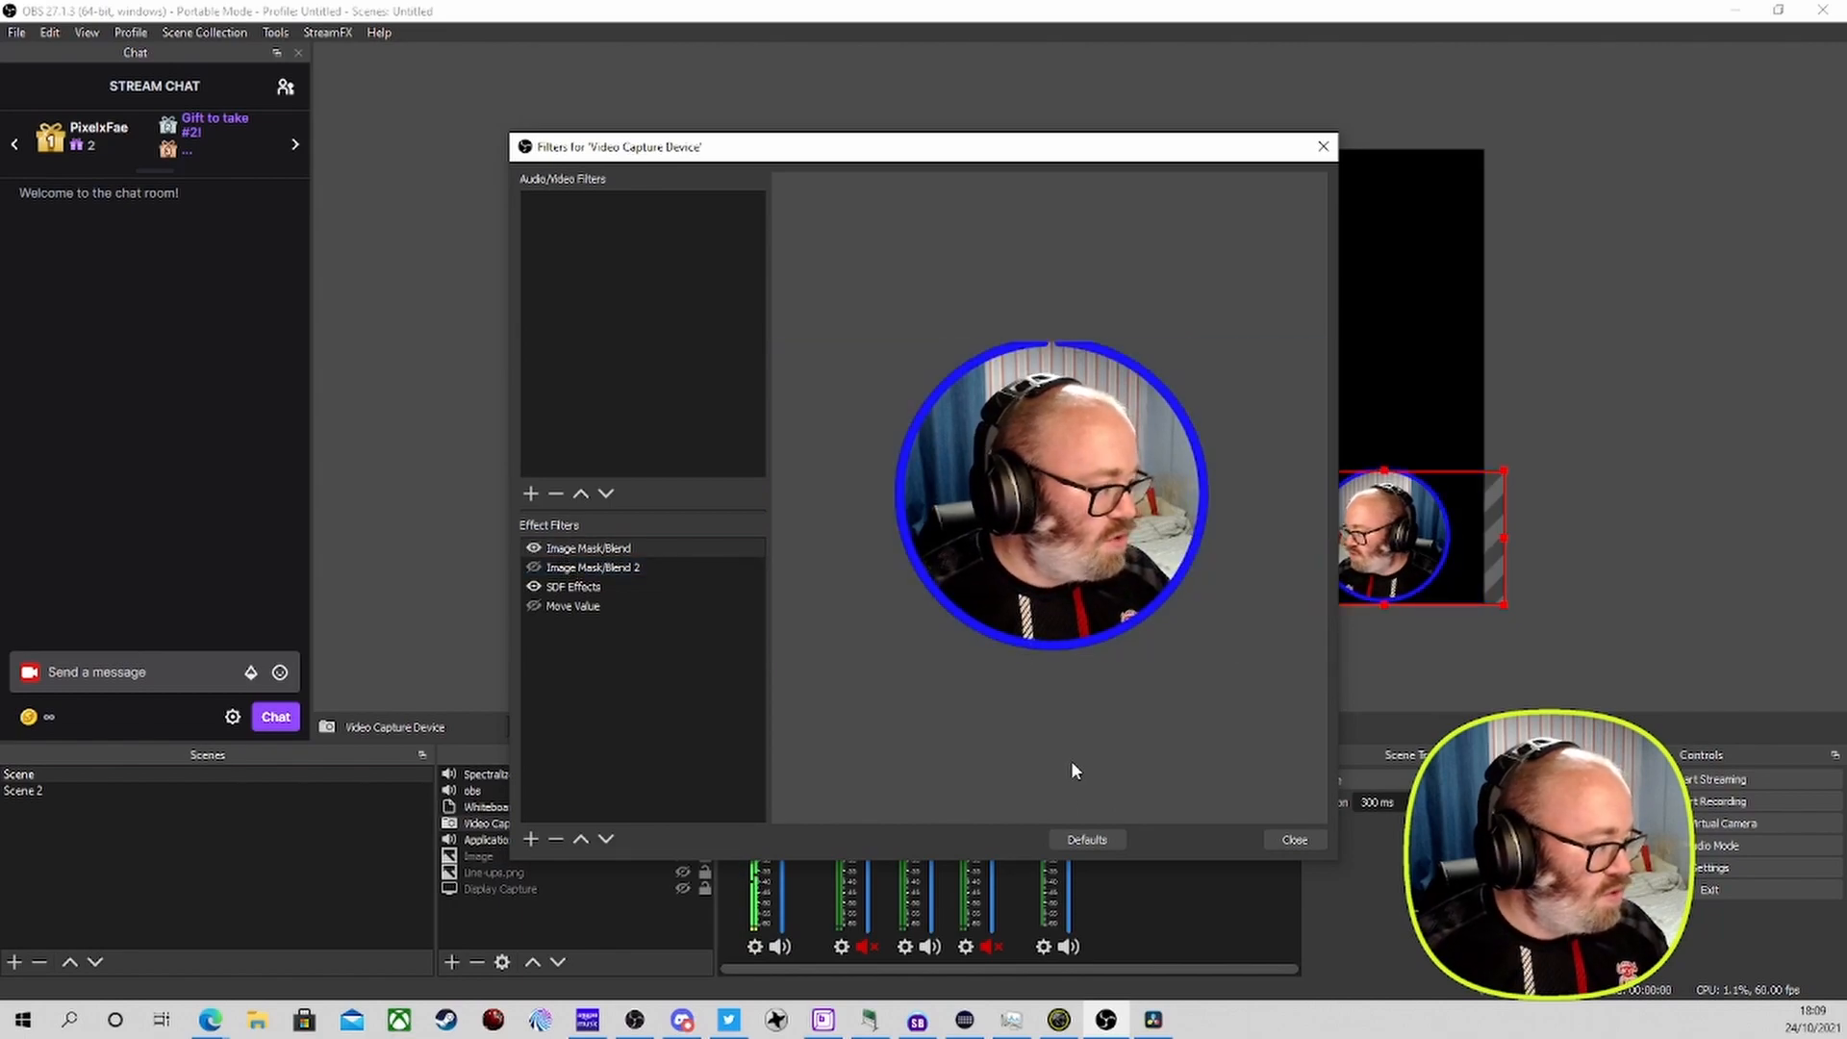
{"action": "left_click", "coordinate": [1294, 841]}
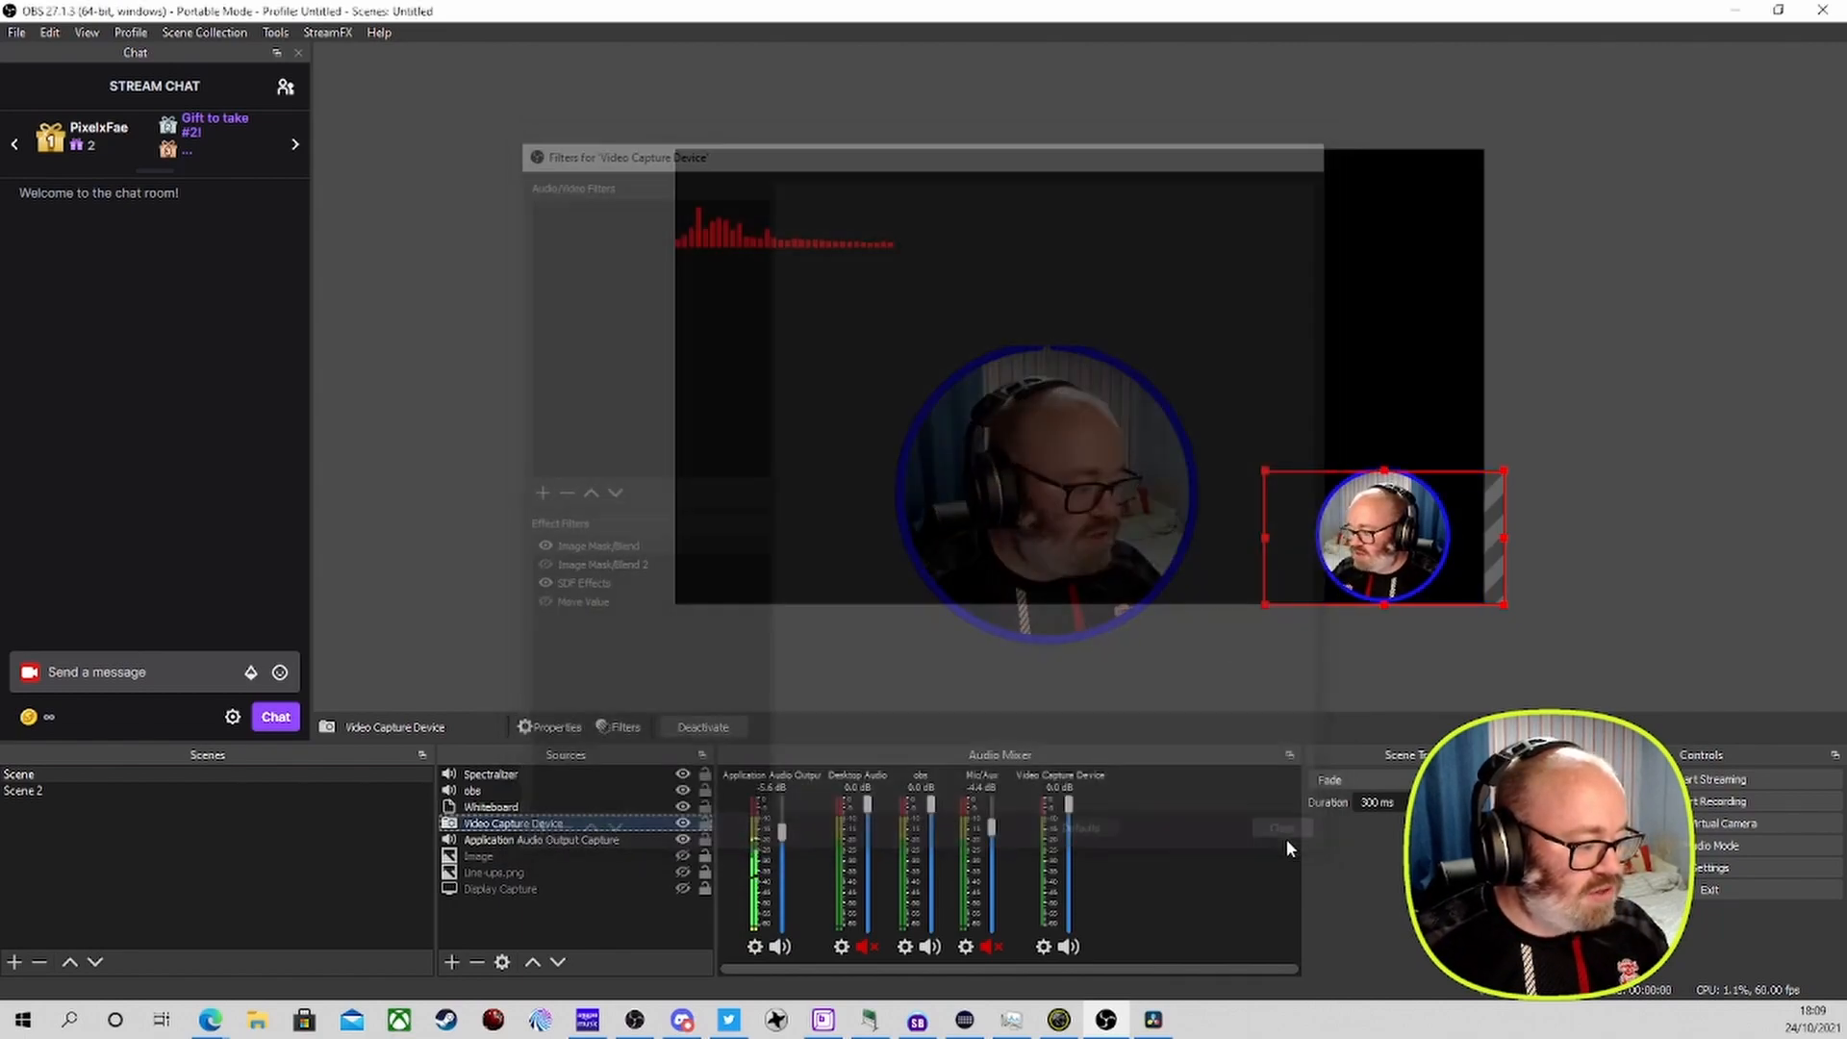
{"action": "left_click_drag", "start_coordinate": [1387, 556], "coordinate": [1090, 404]}
Set the Spectralizer source's mode to Circular bars and accept the properties
{"action": "left_click", "coordinate": [564, 774]}
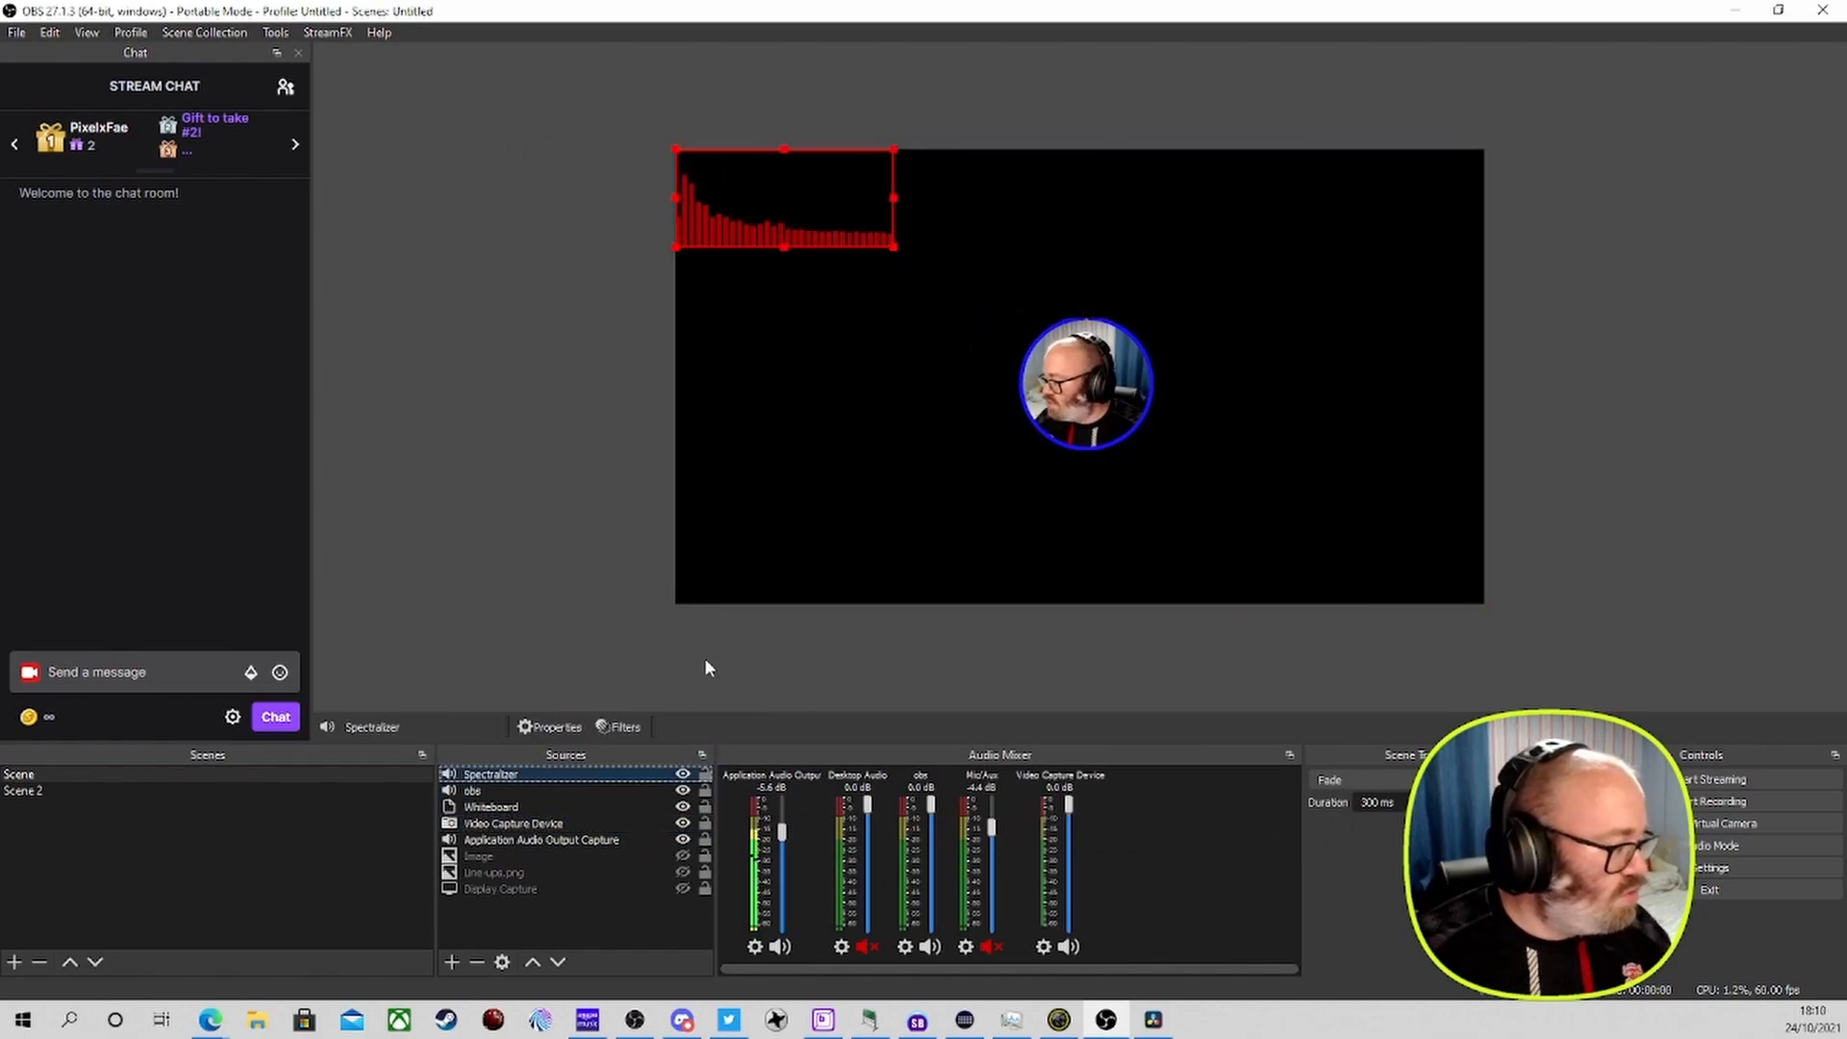
{"action": "right_click", "coordinate": [636, 777]}
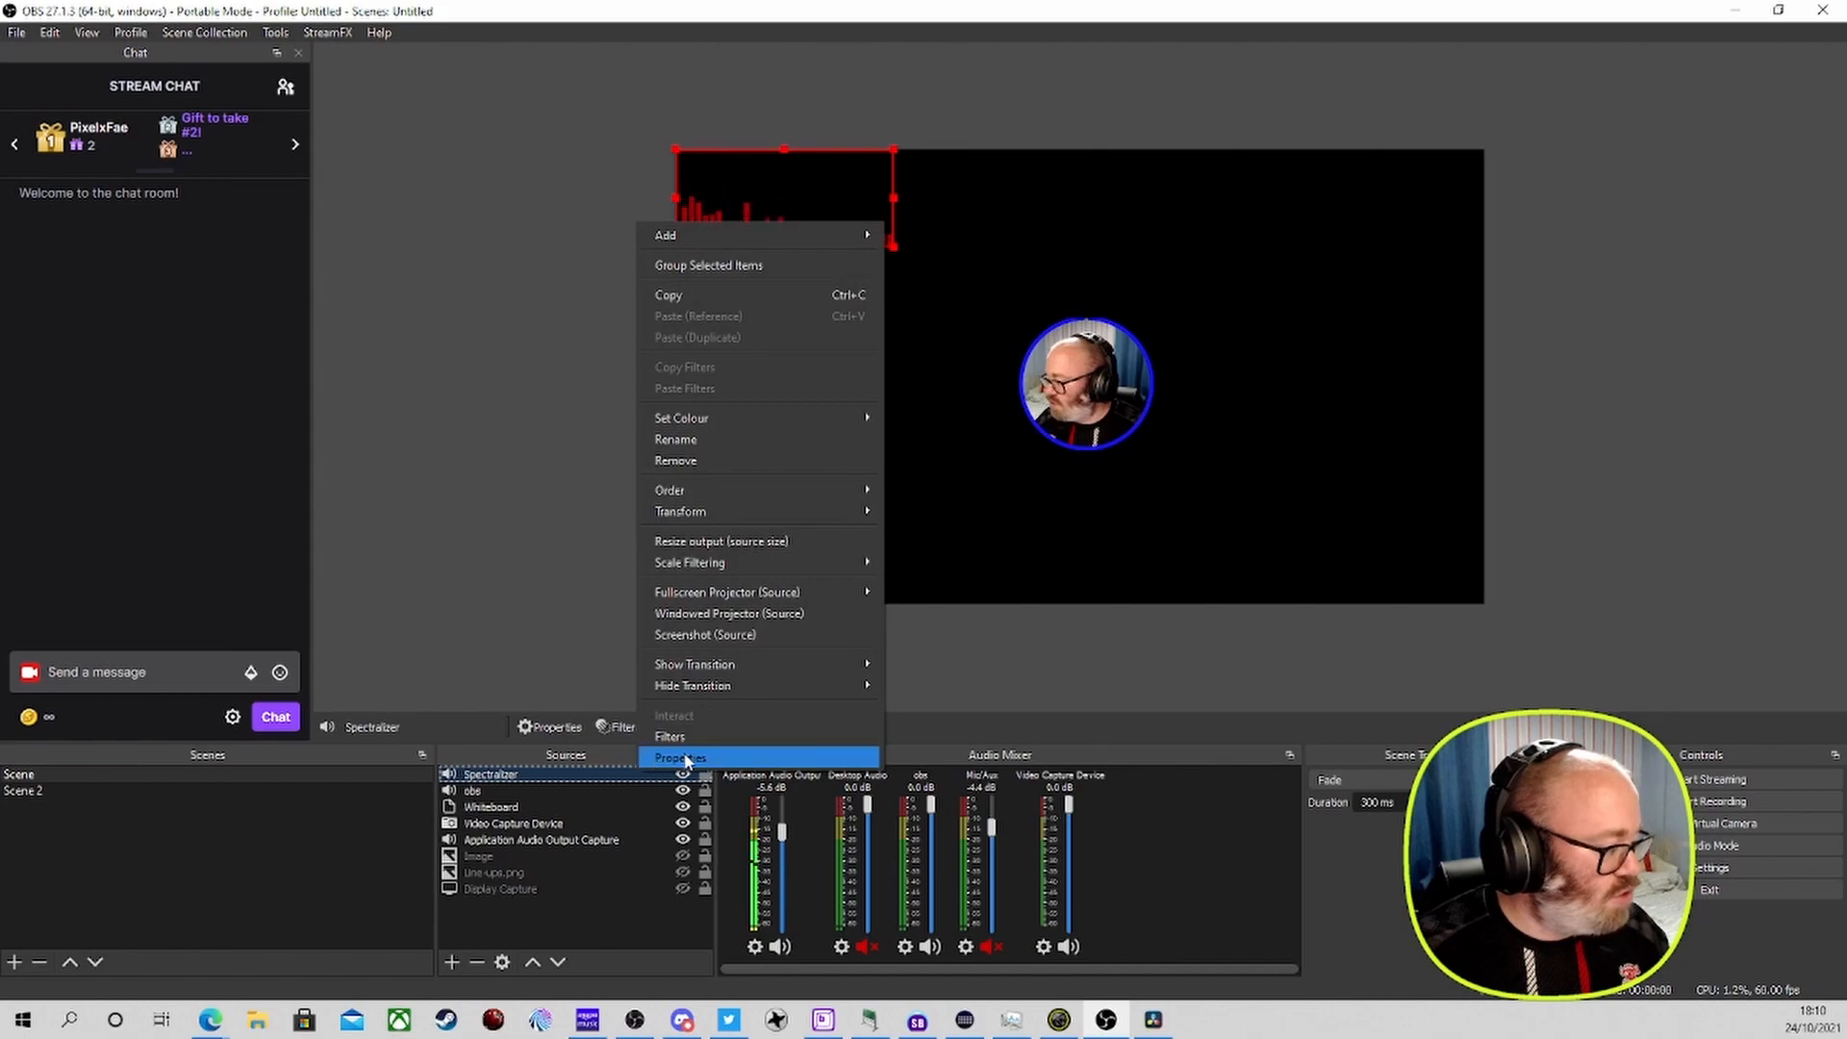
{"action": "left_click", "coordinate": [682, 758]}
{"action": "left_click", "coordinate": [721, 568]}
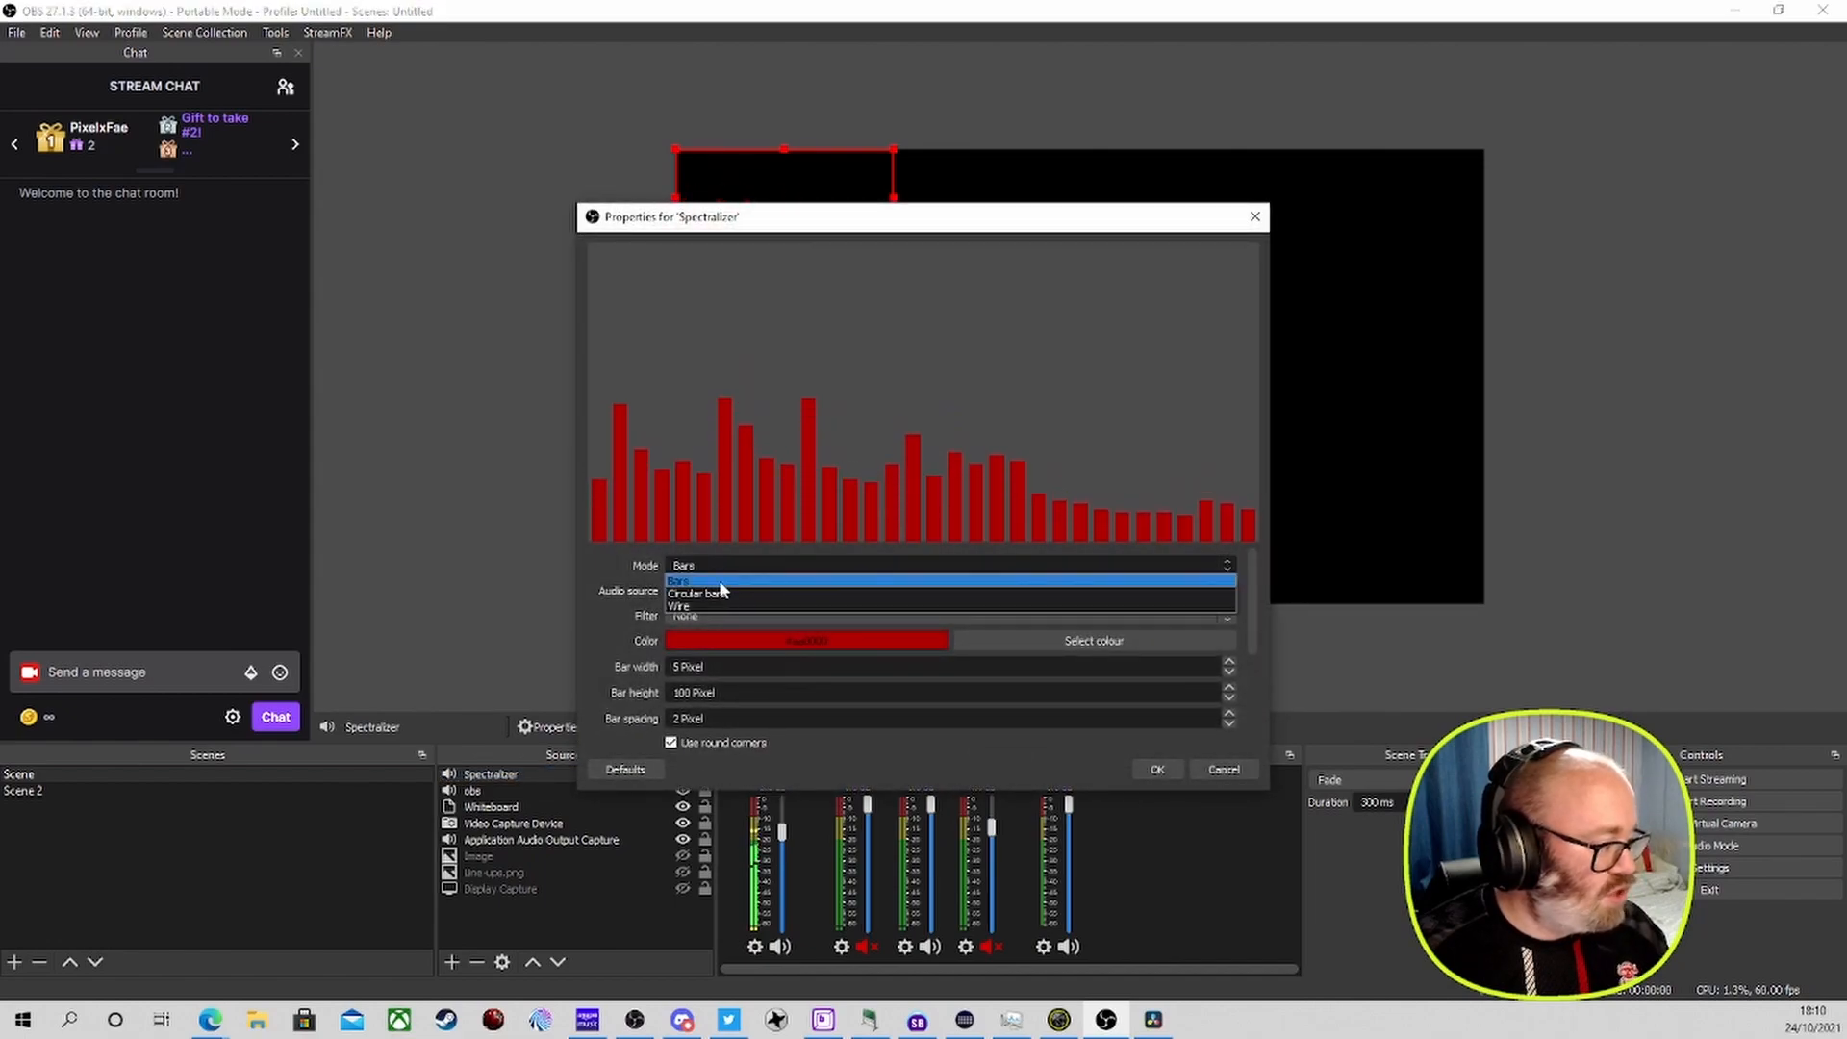
{"action": "left_click", "coordinate": [716, 592]}
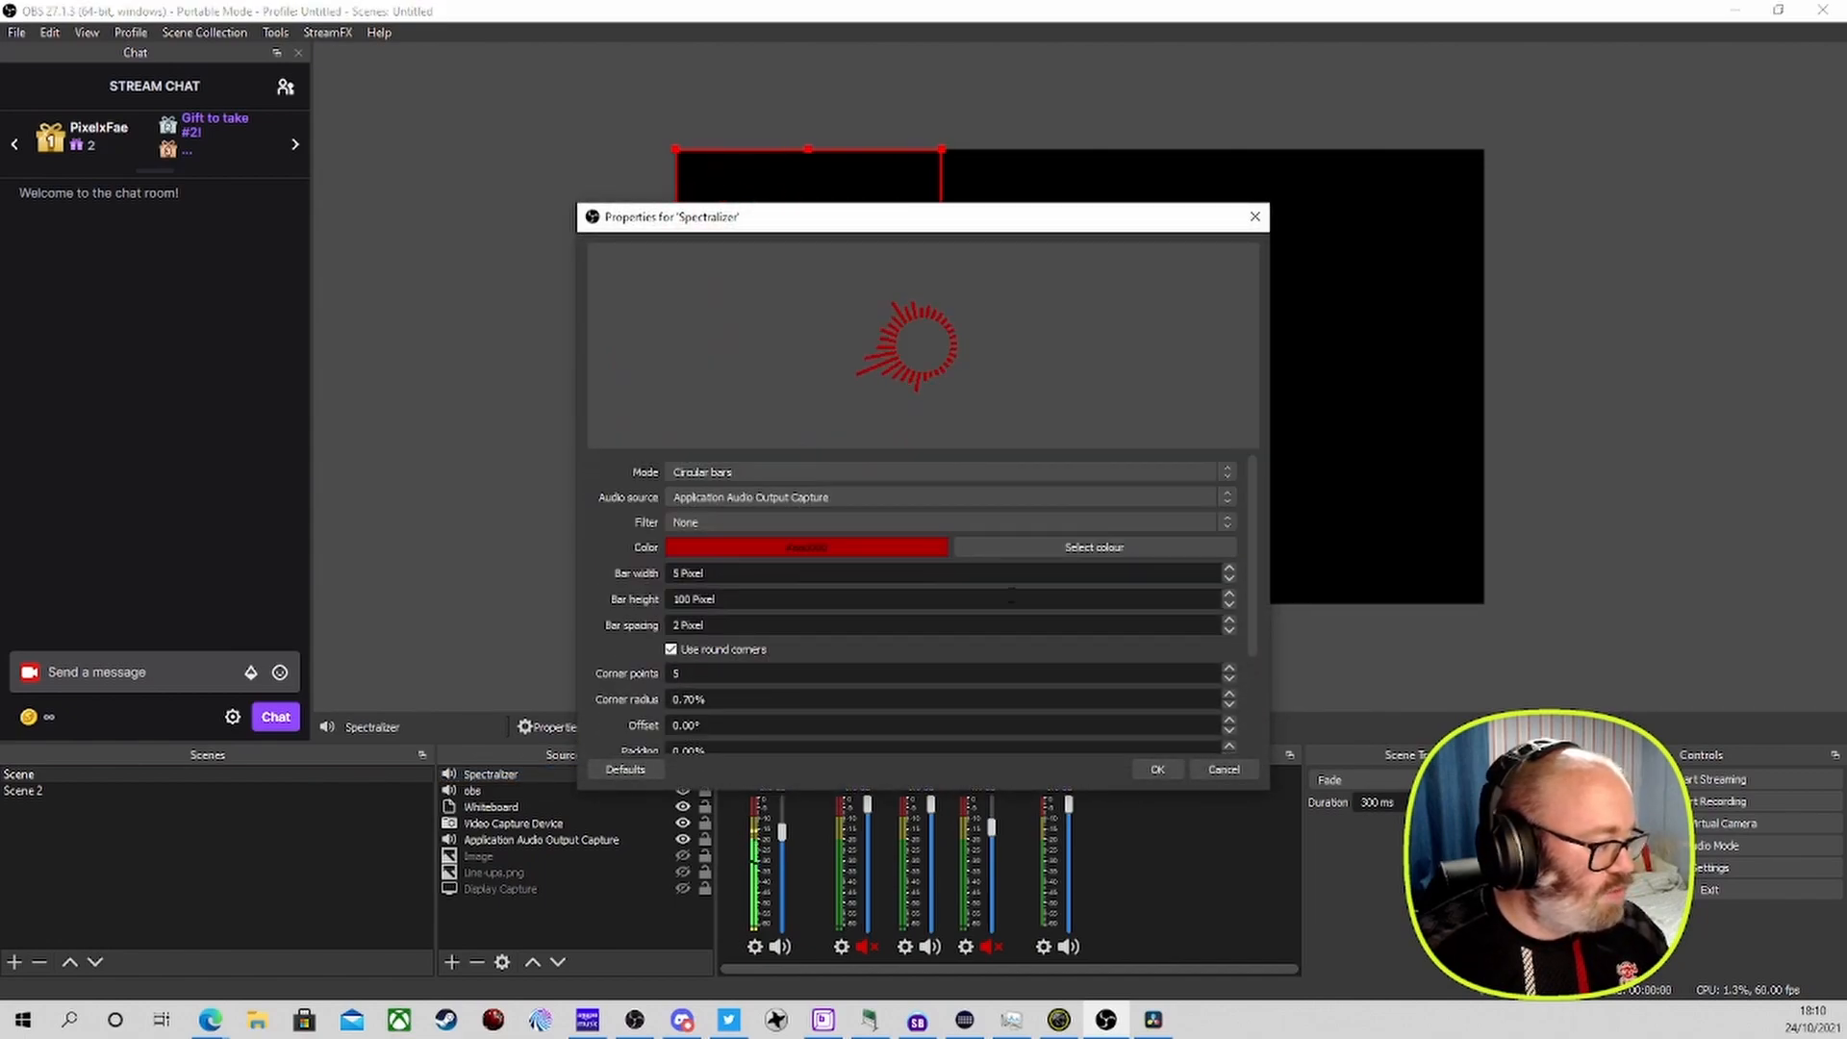
{"action": "left_click", "coordinate": [1157, 772]}
Centre the Spectralizer ring over the webcam circle and enlarge it until its bars surround the webcam
{"action": "left_click_drag", "start_coordinate": [799, 279], "coordinate": [1076, 395]}
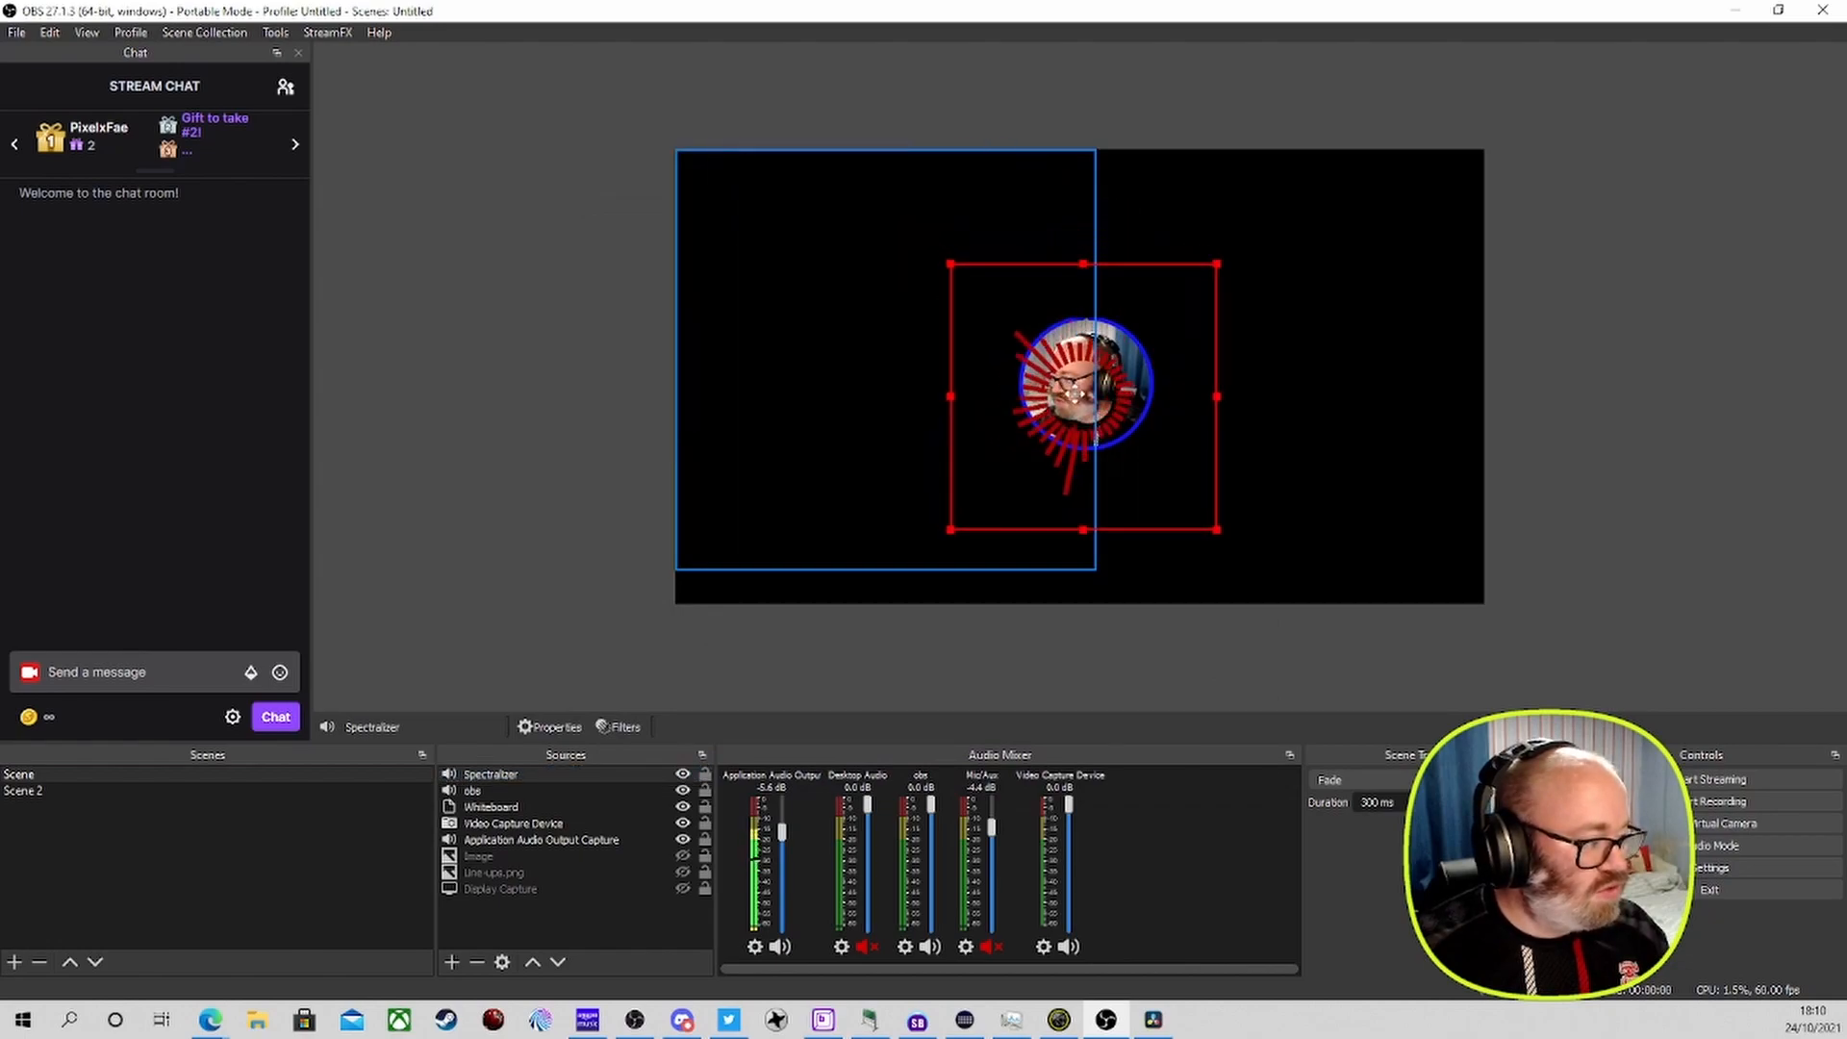
{"action": "left_click_drag", "start_coordinate": [1217, 263], "coordinate": [1378, 154]}
{"action": "left_click_drag", "start_coordinate": [1170, 328], "coordinate": [1097, 403]}
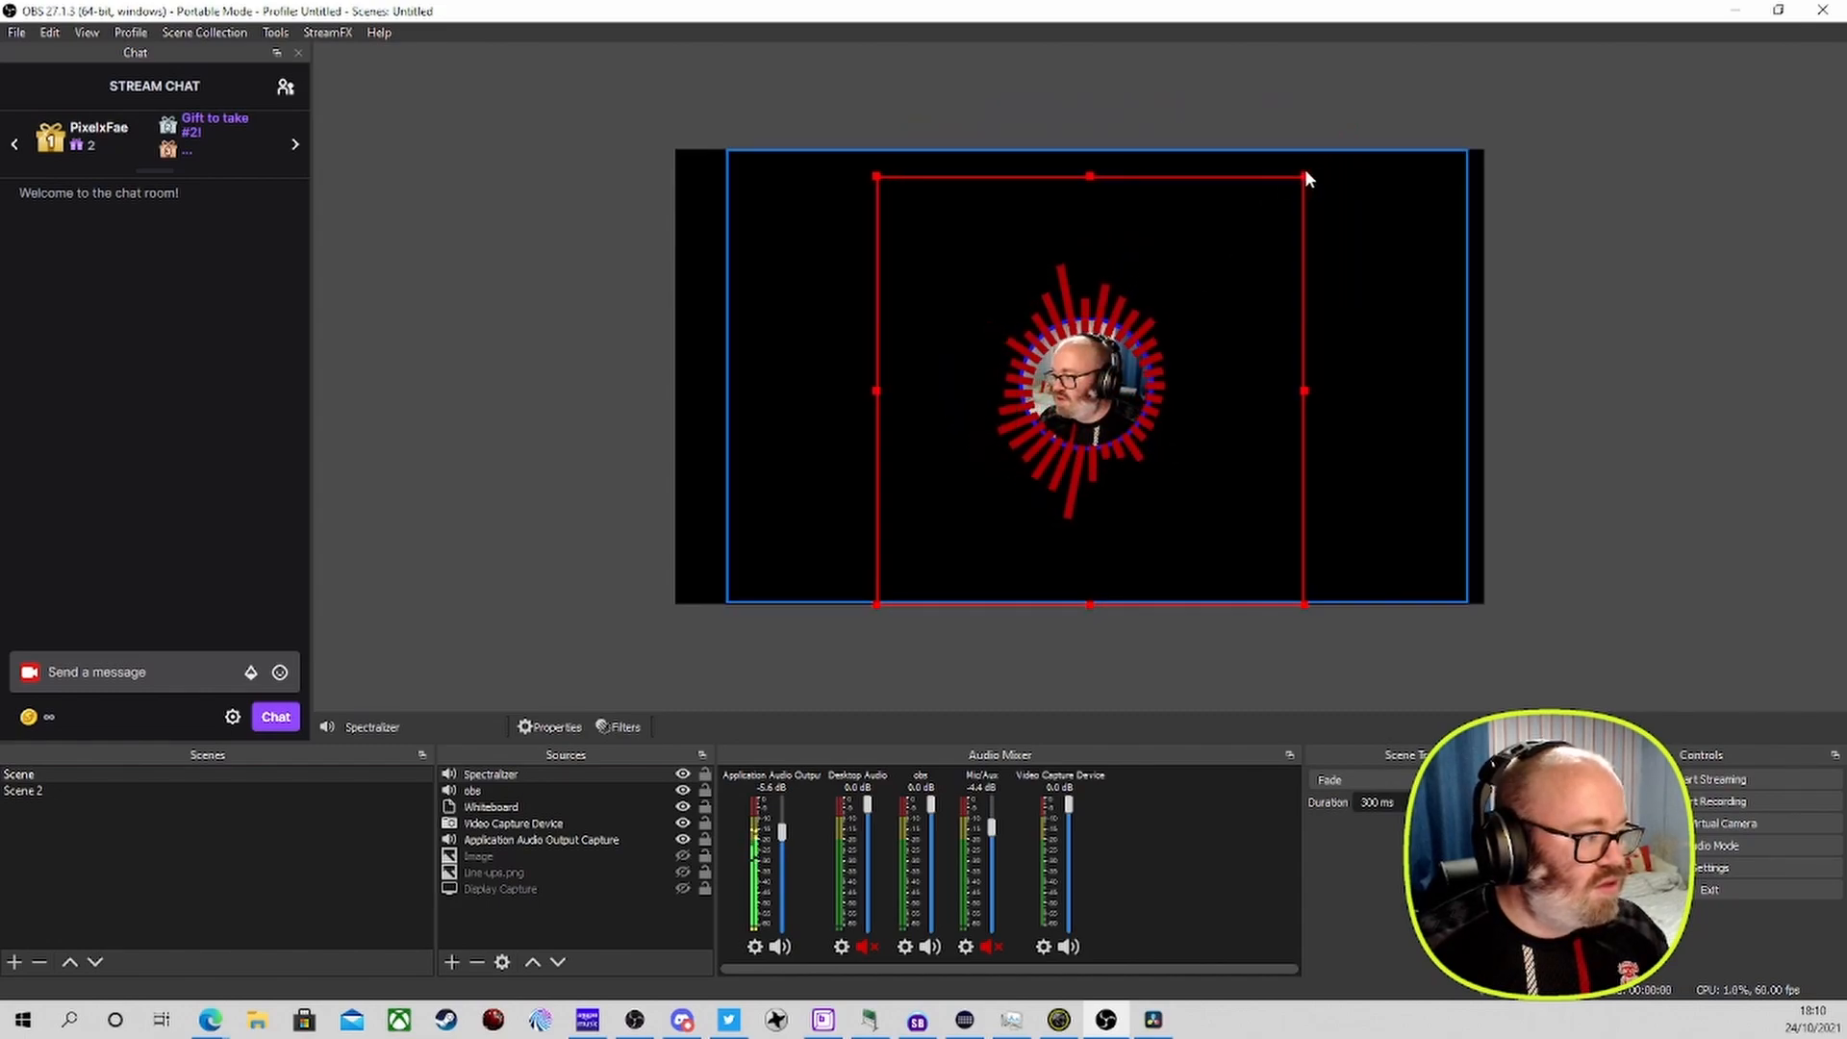
{"action": "left_click_drag", "start_coordinate": [1304, 177], "coordinate": [1384, 119]}
{"action": "left_click_drag", "start_coordinate": [1212, 272], "coordinate": [1170, 298]}
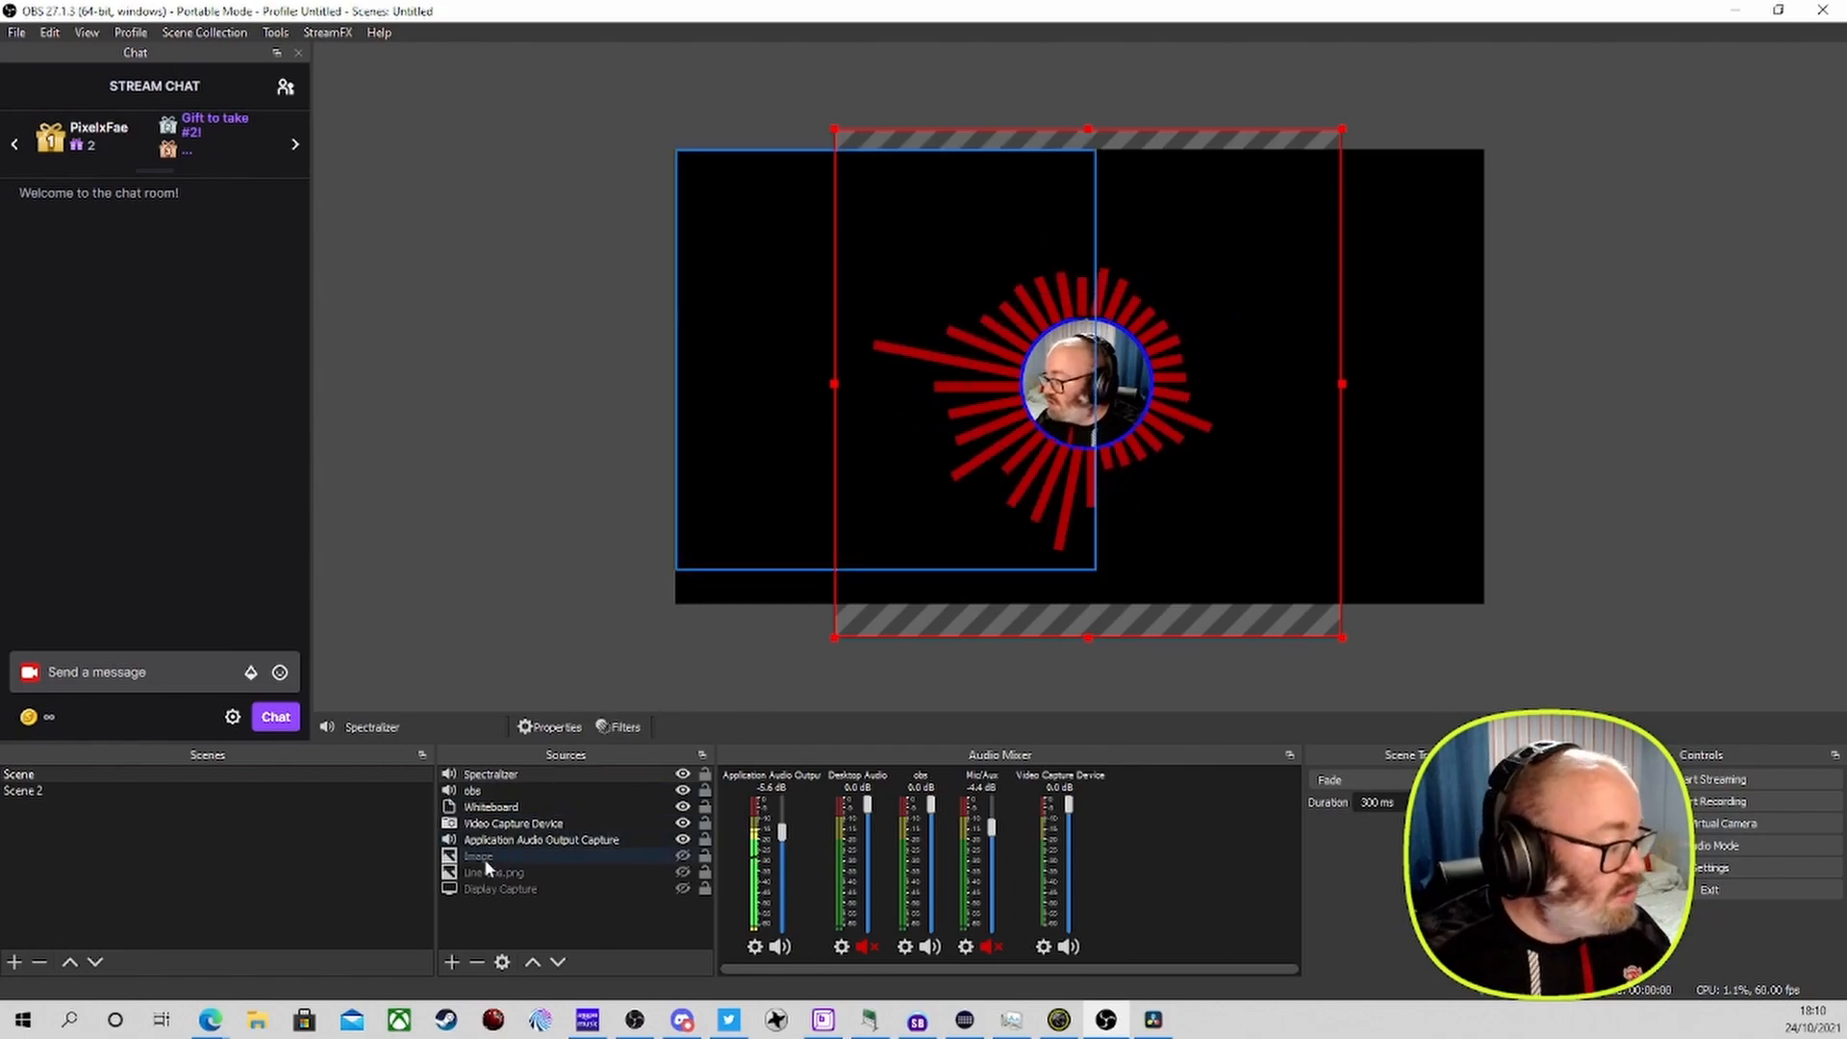
Add a Move Value effect filter to the Spectralizer source, keeping the default name
{"action": "right_click", "coordinate": [493, 774]}
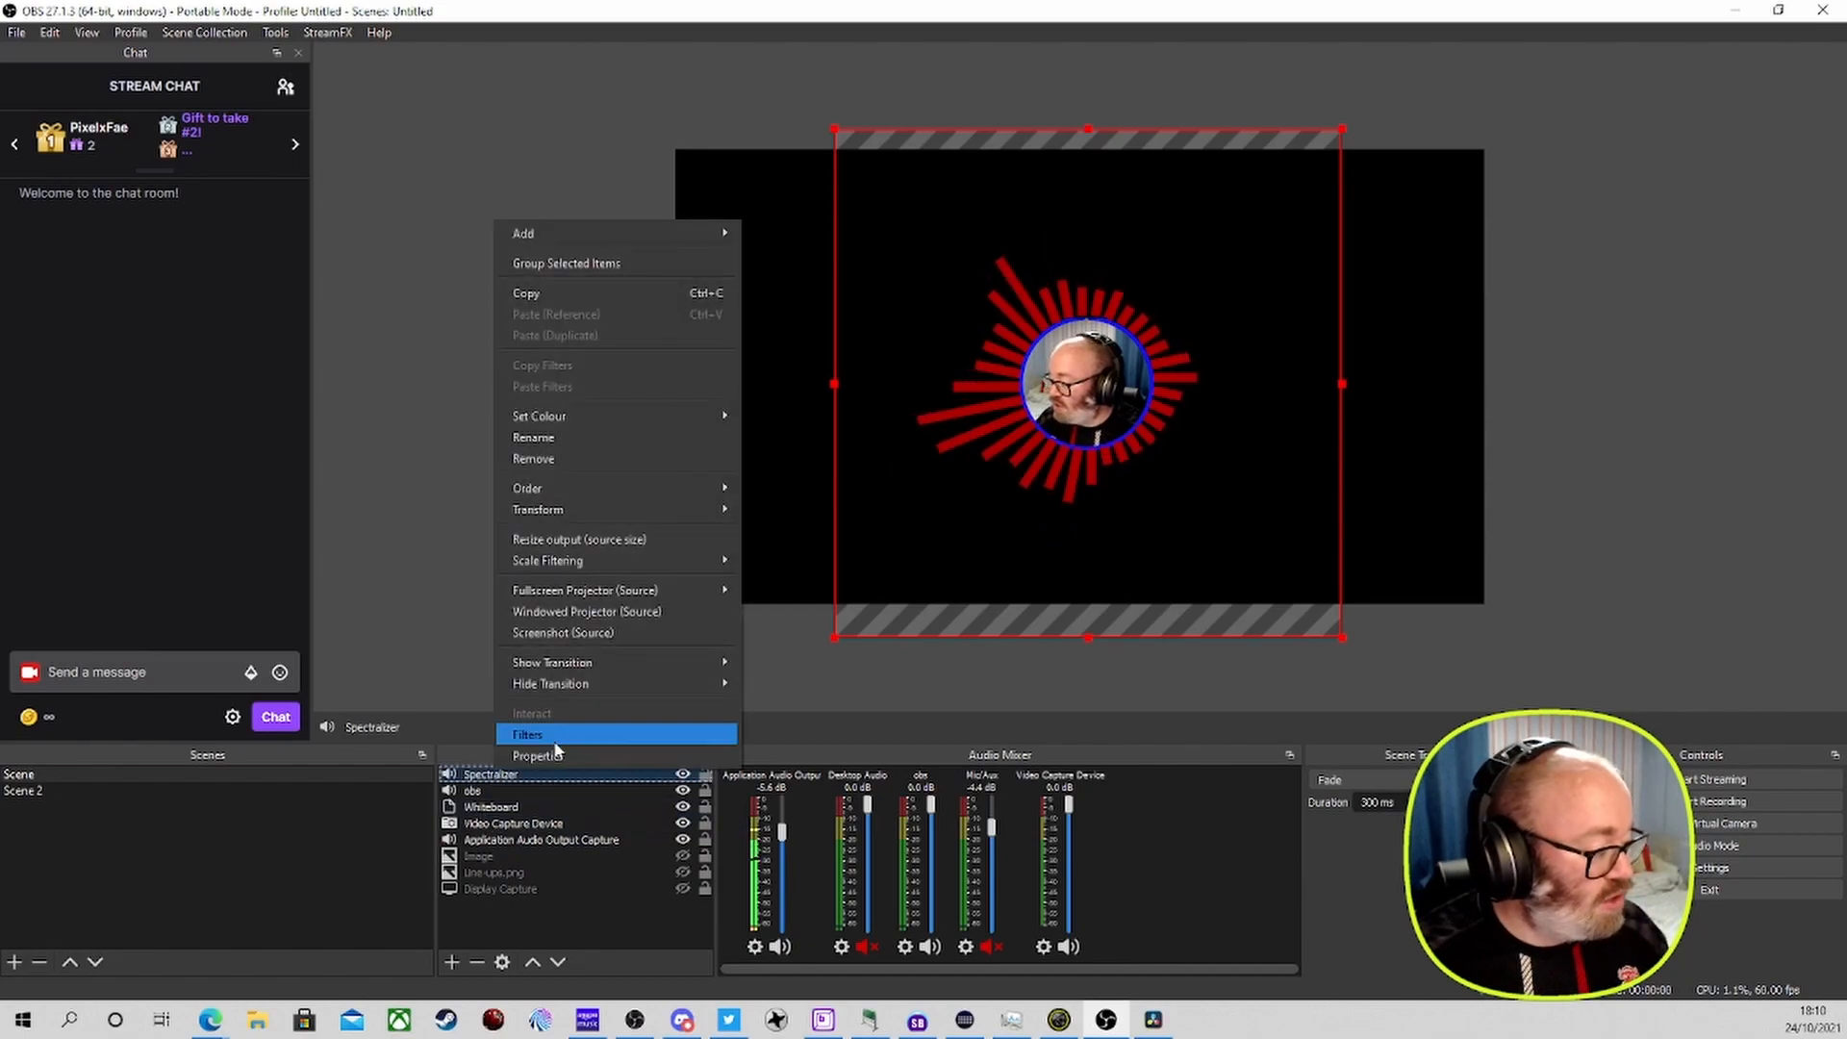
{"action": "left_click", "coordinate": [554, 733]}
{"action": "right_click", "coordinate": [595, 513]}
{"action": "mouse_move", "coordinate": [616, 520]}
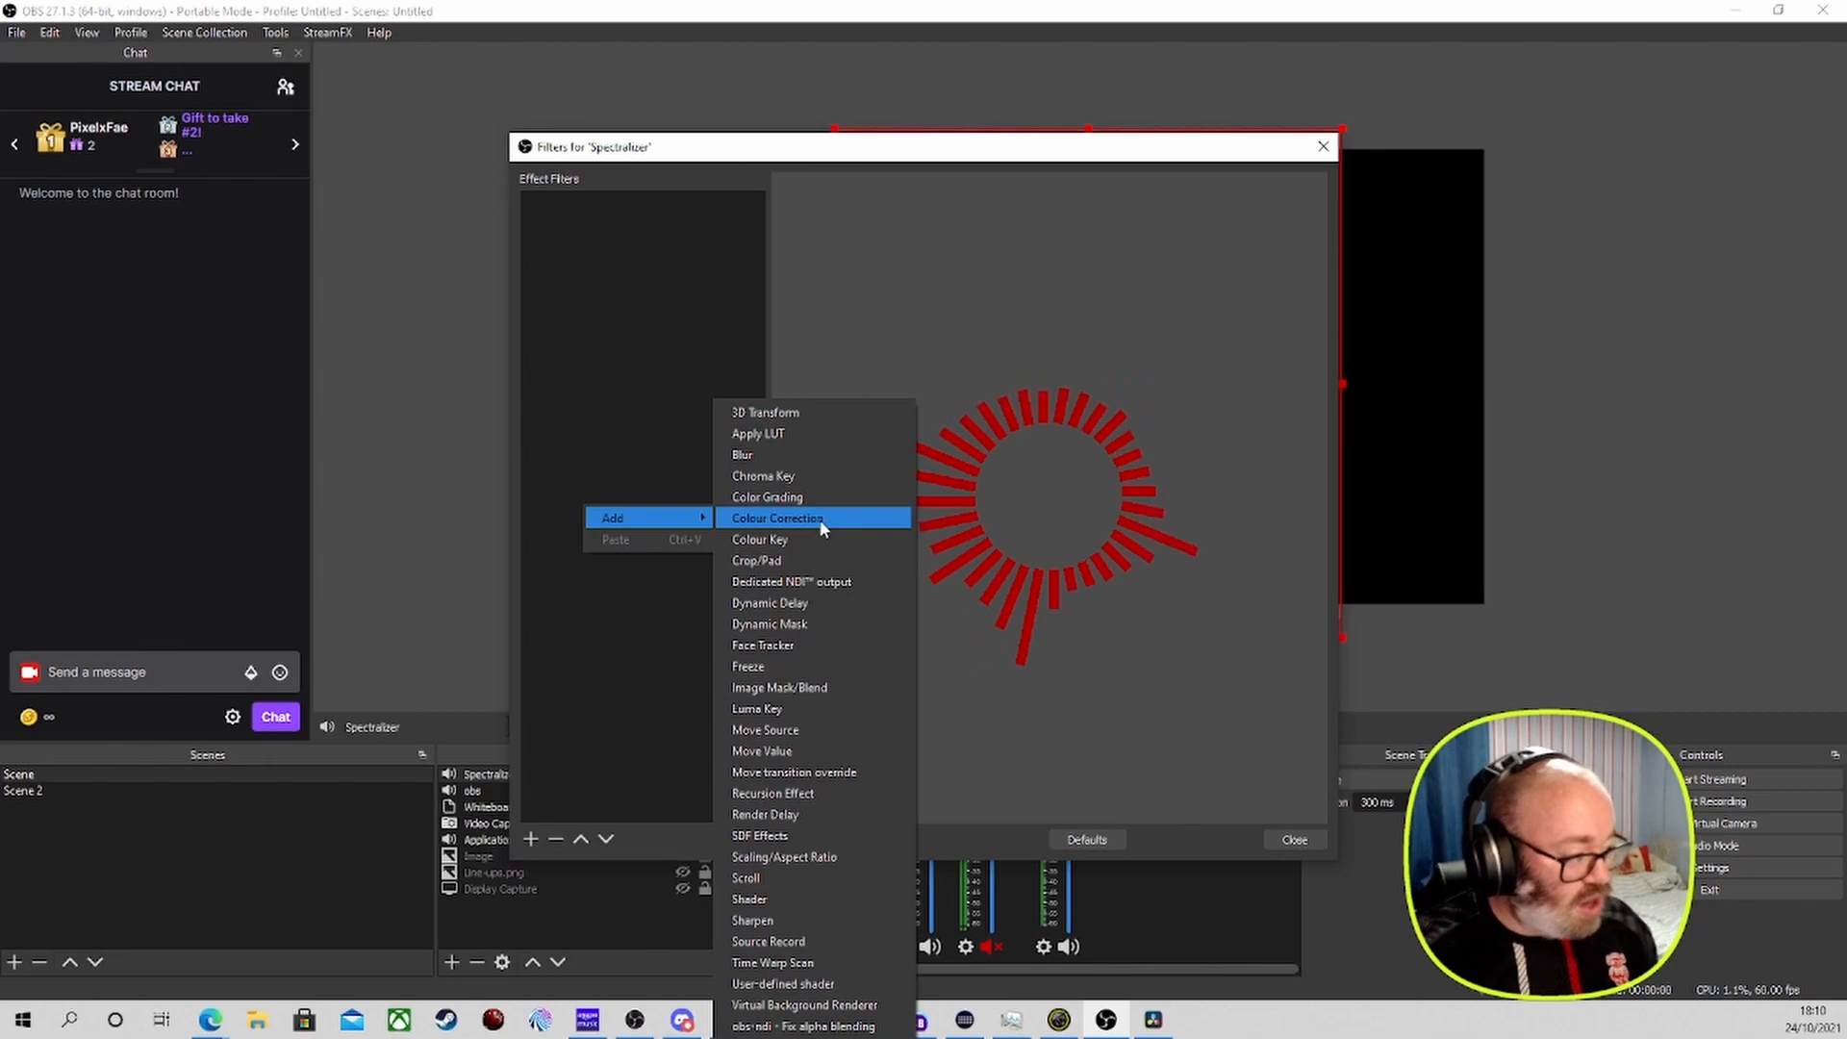
{"action": "left_click", "coordinate": [804, 753]}
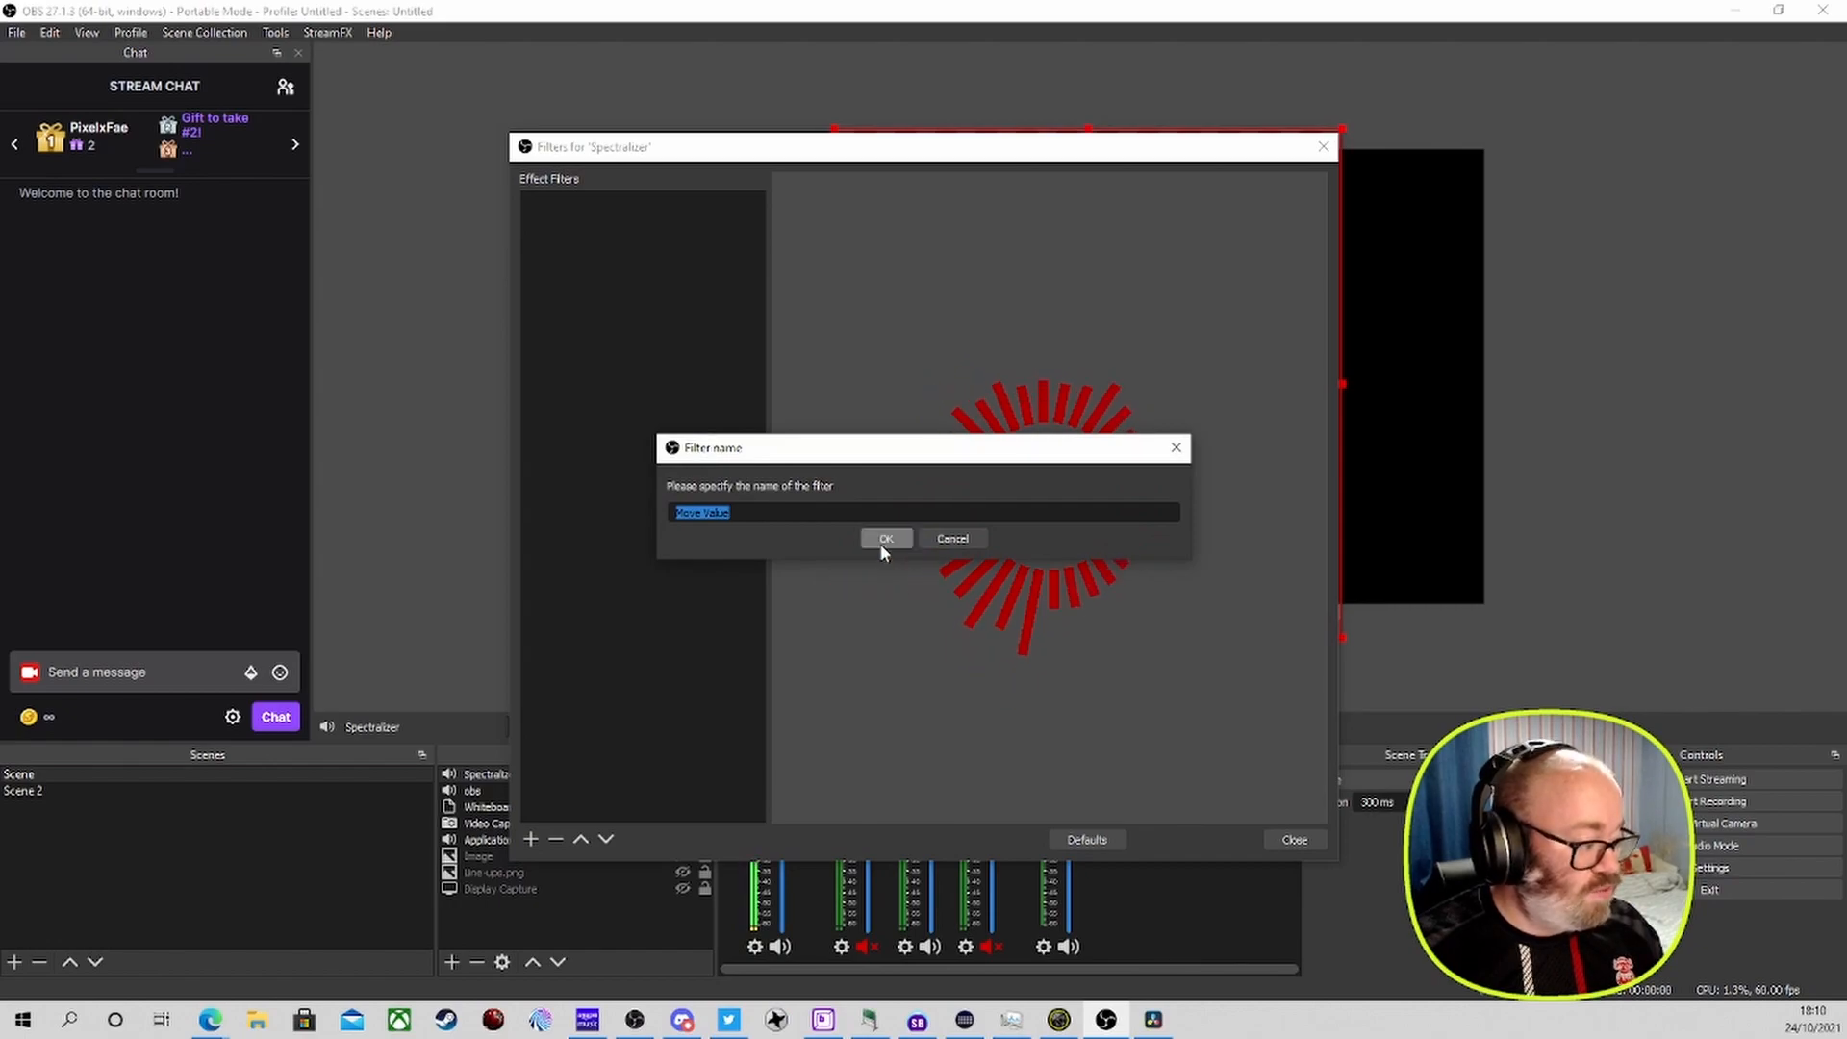
{"action": "left_click", "coordinate": [883, 542]}
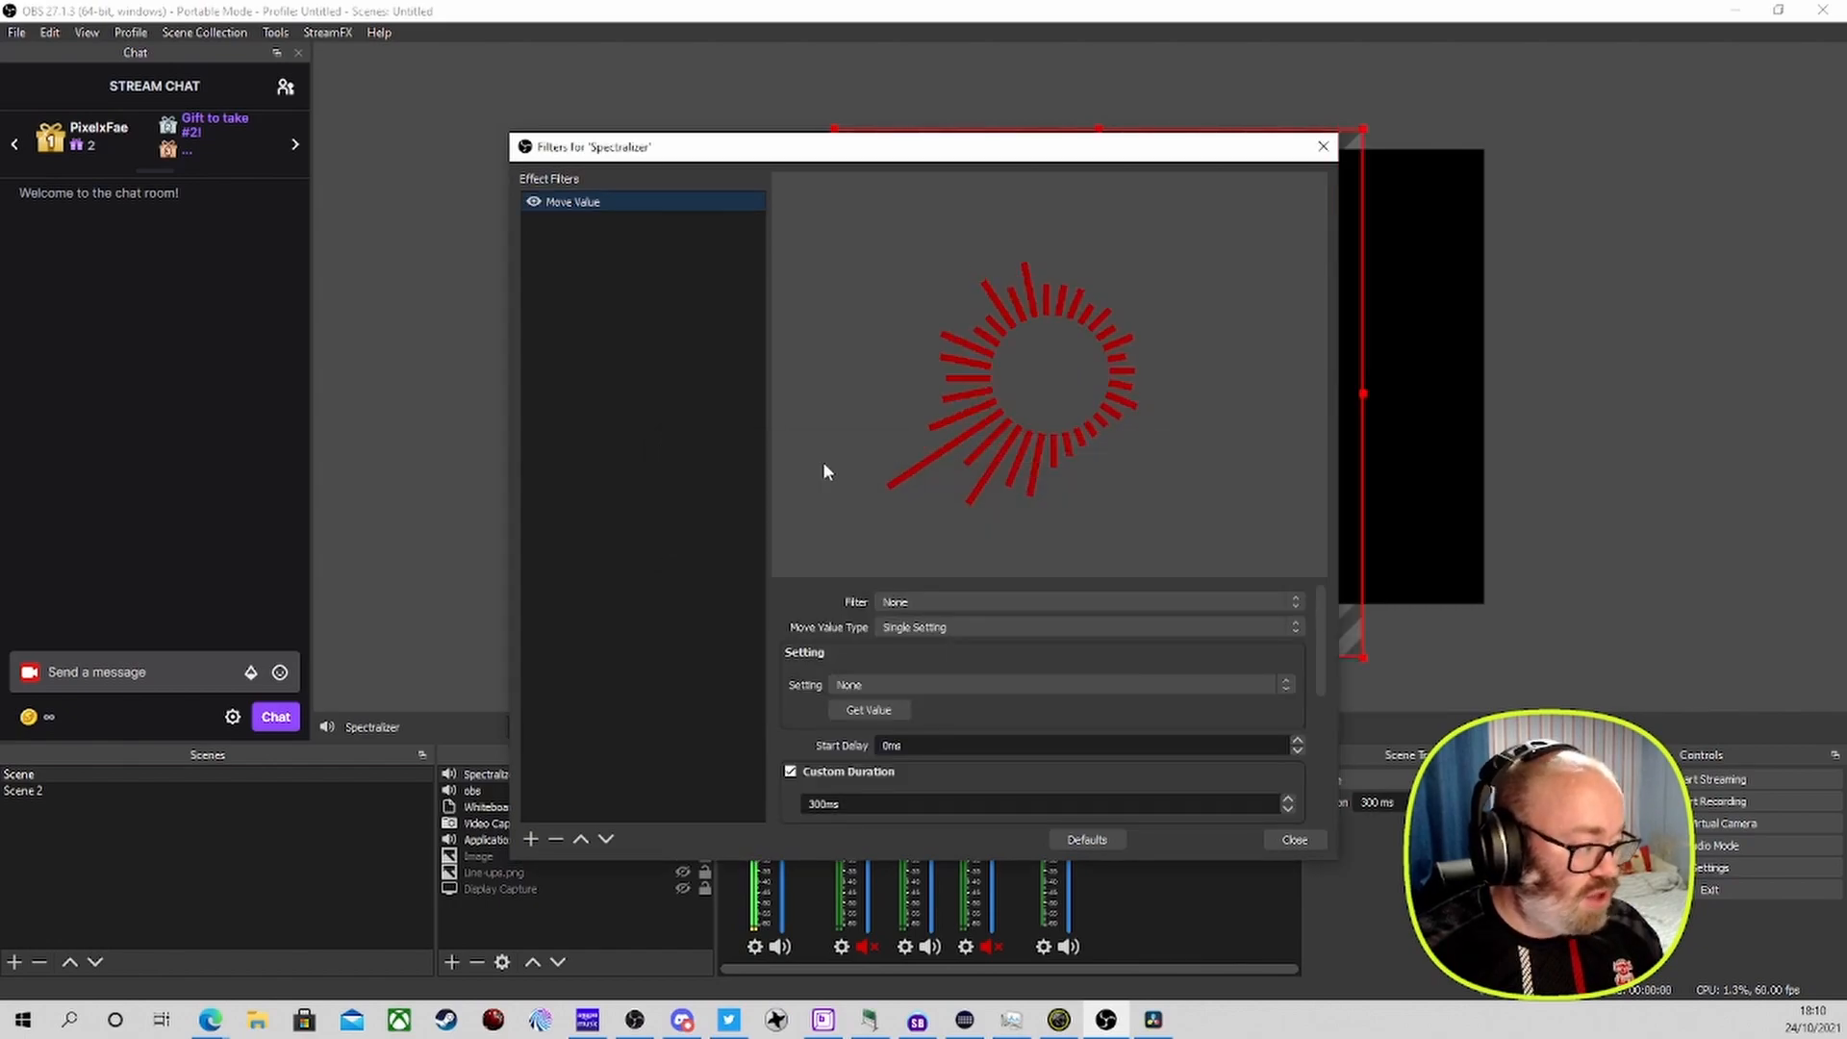
Try Move Value as the target filter in the new Move Value filter
{"action": "left_click", "coordinate": [921, 598]}
{"action": "left_click", "coordinate": [922, 631]}
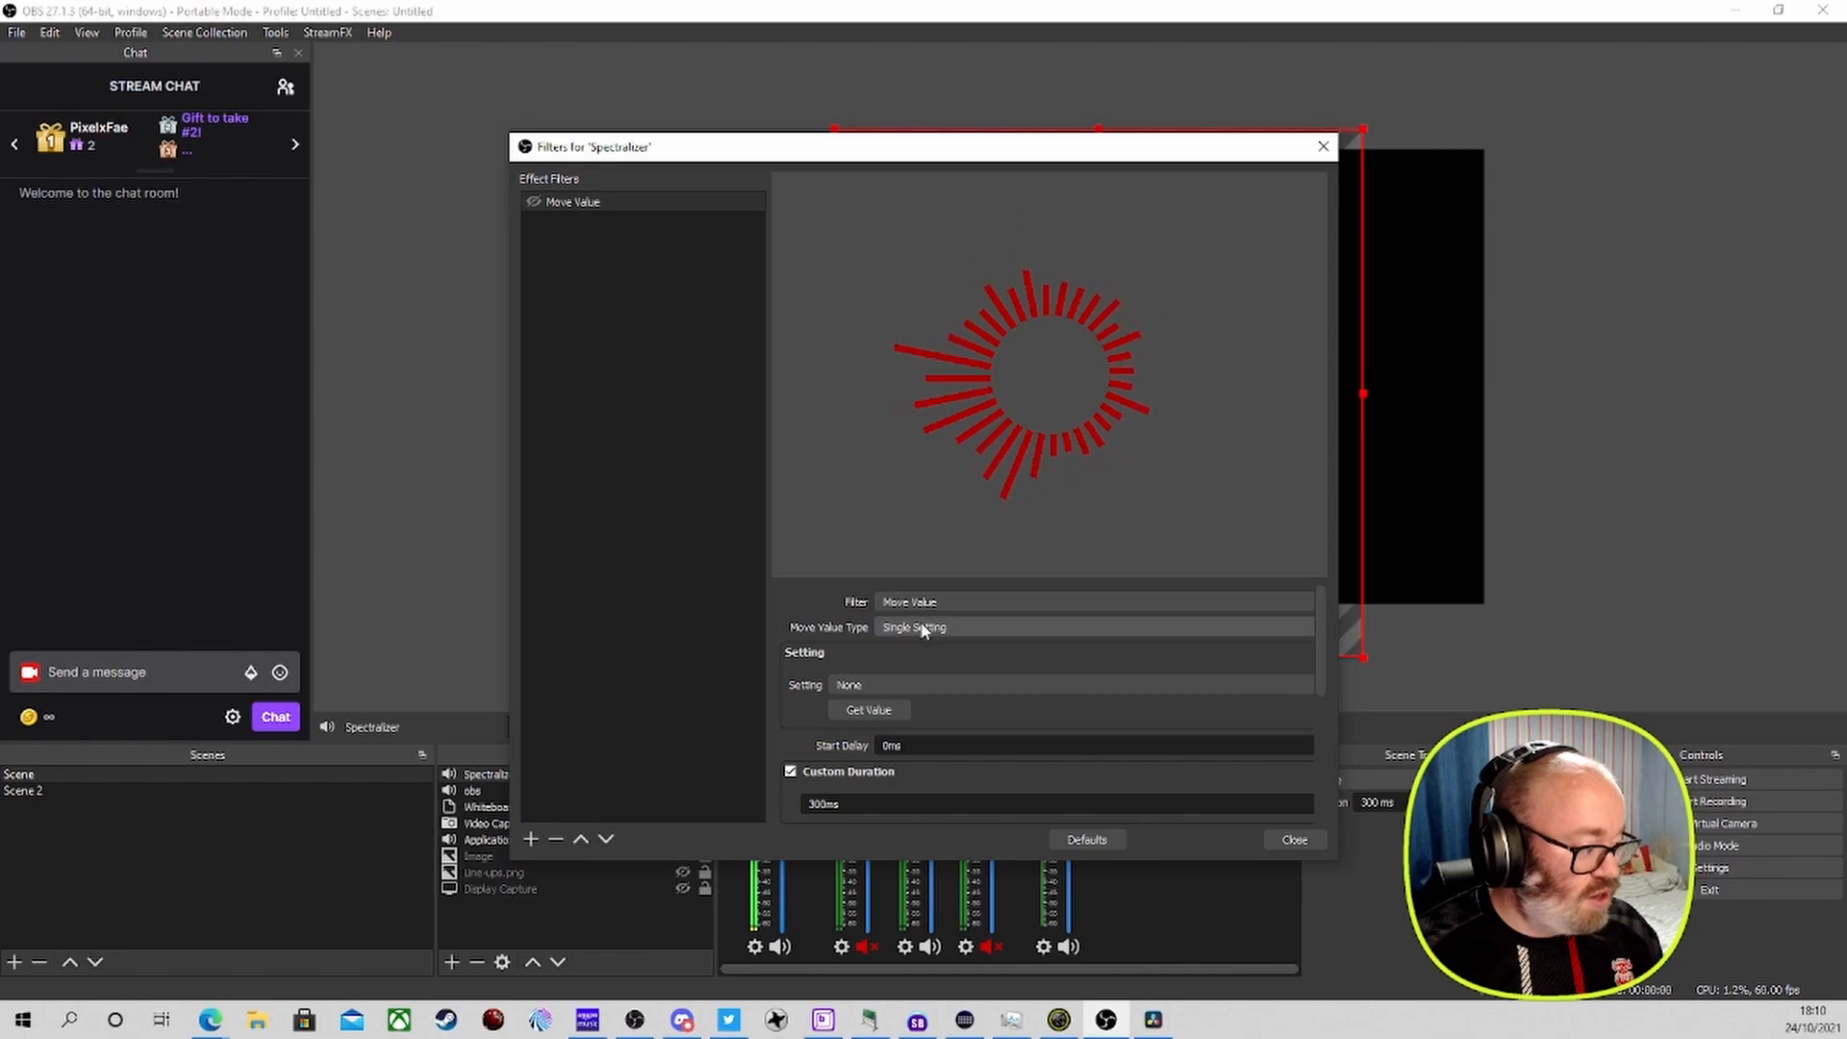
{"action": "left_click", "coordinate": [924, 603]}
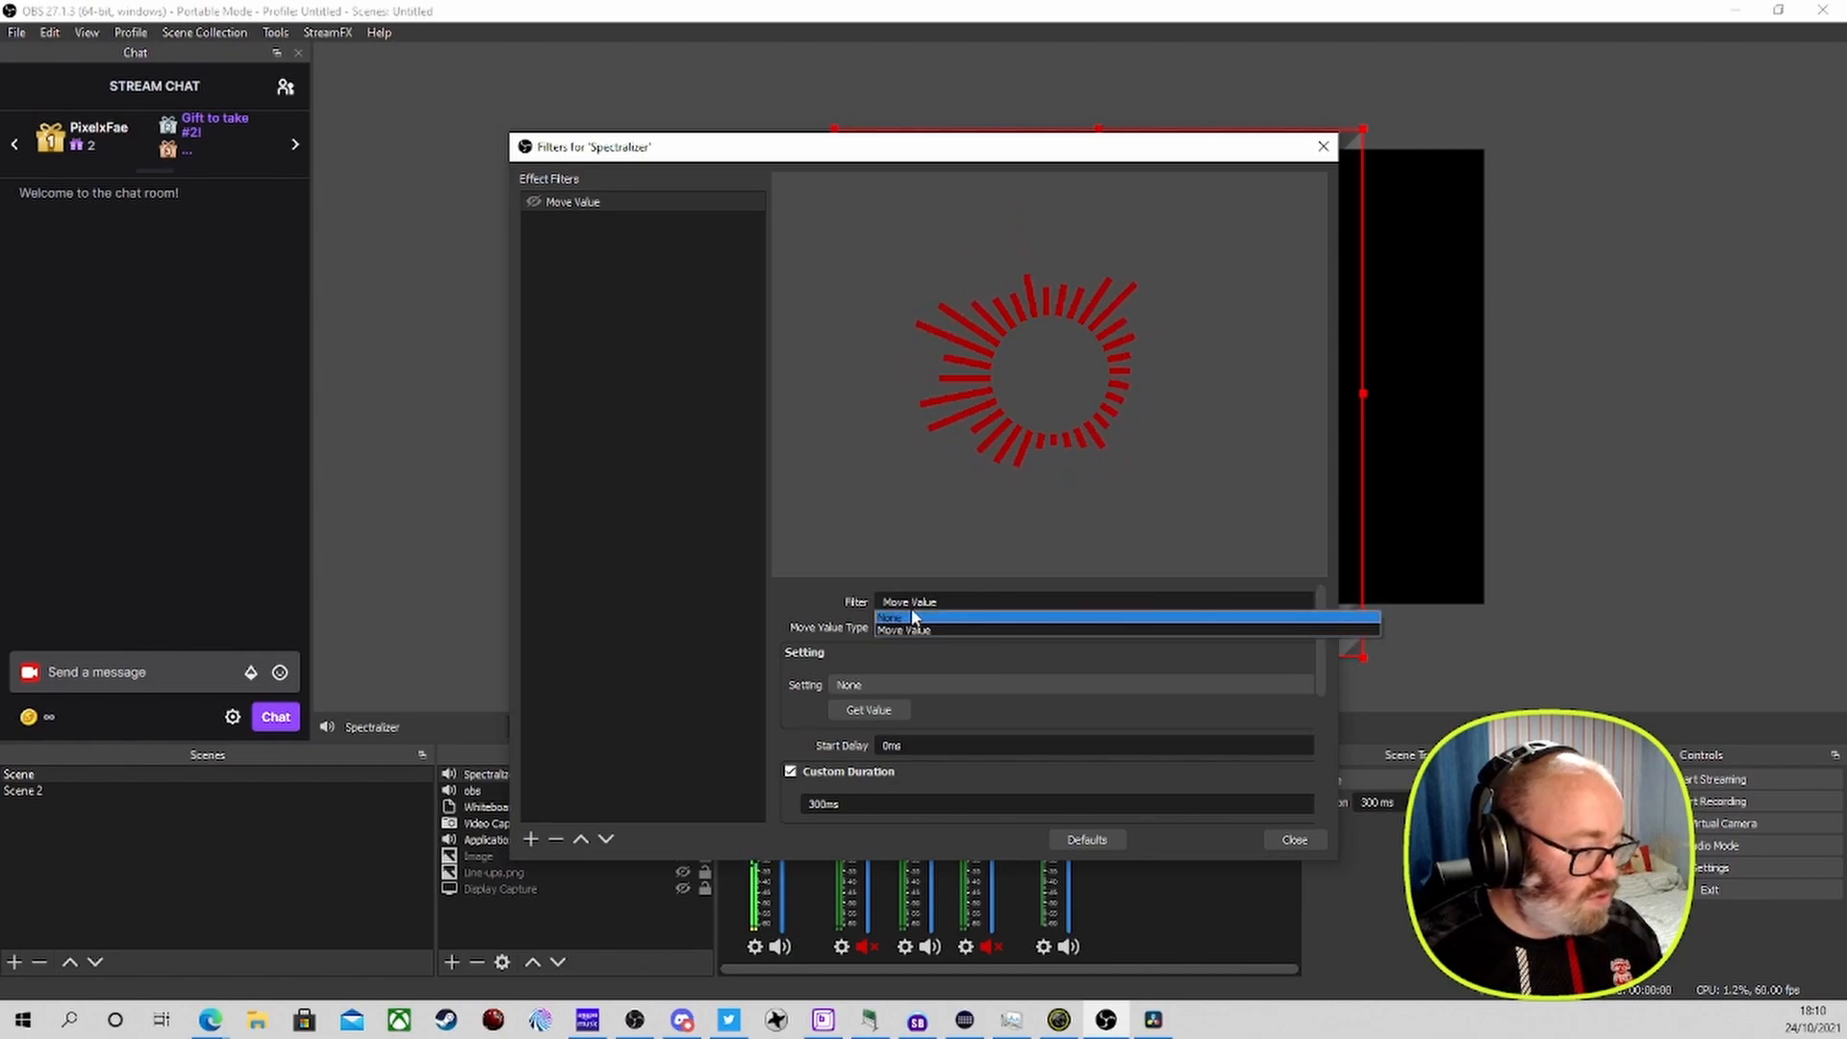
{"action": "left_click", "coordinate": [853, 604]}
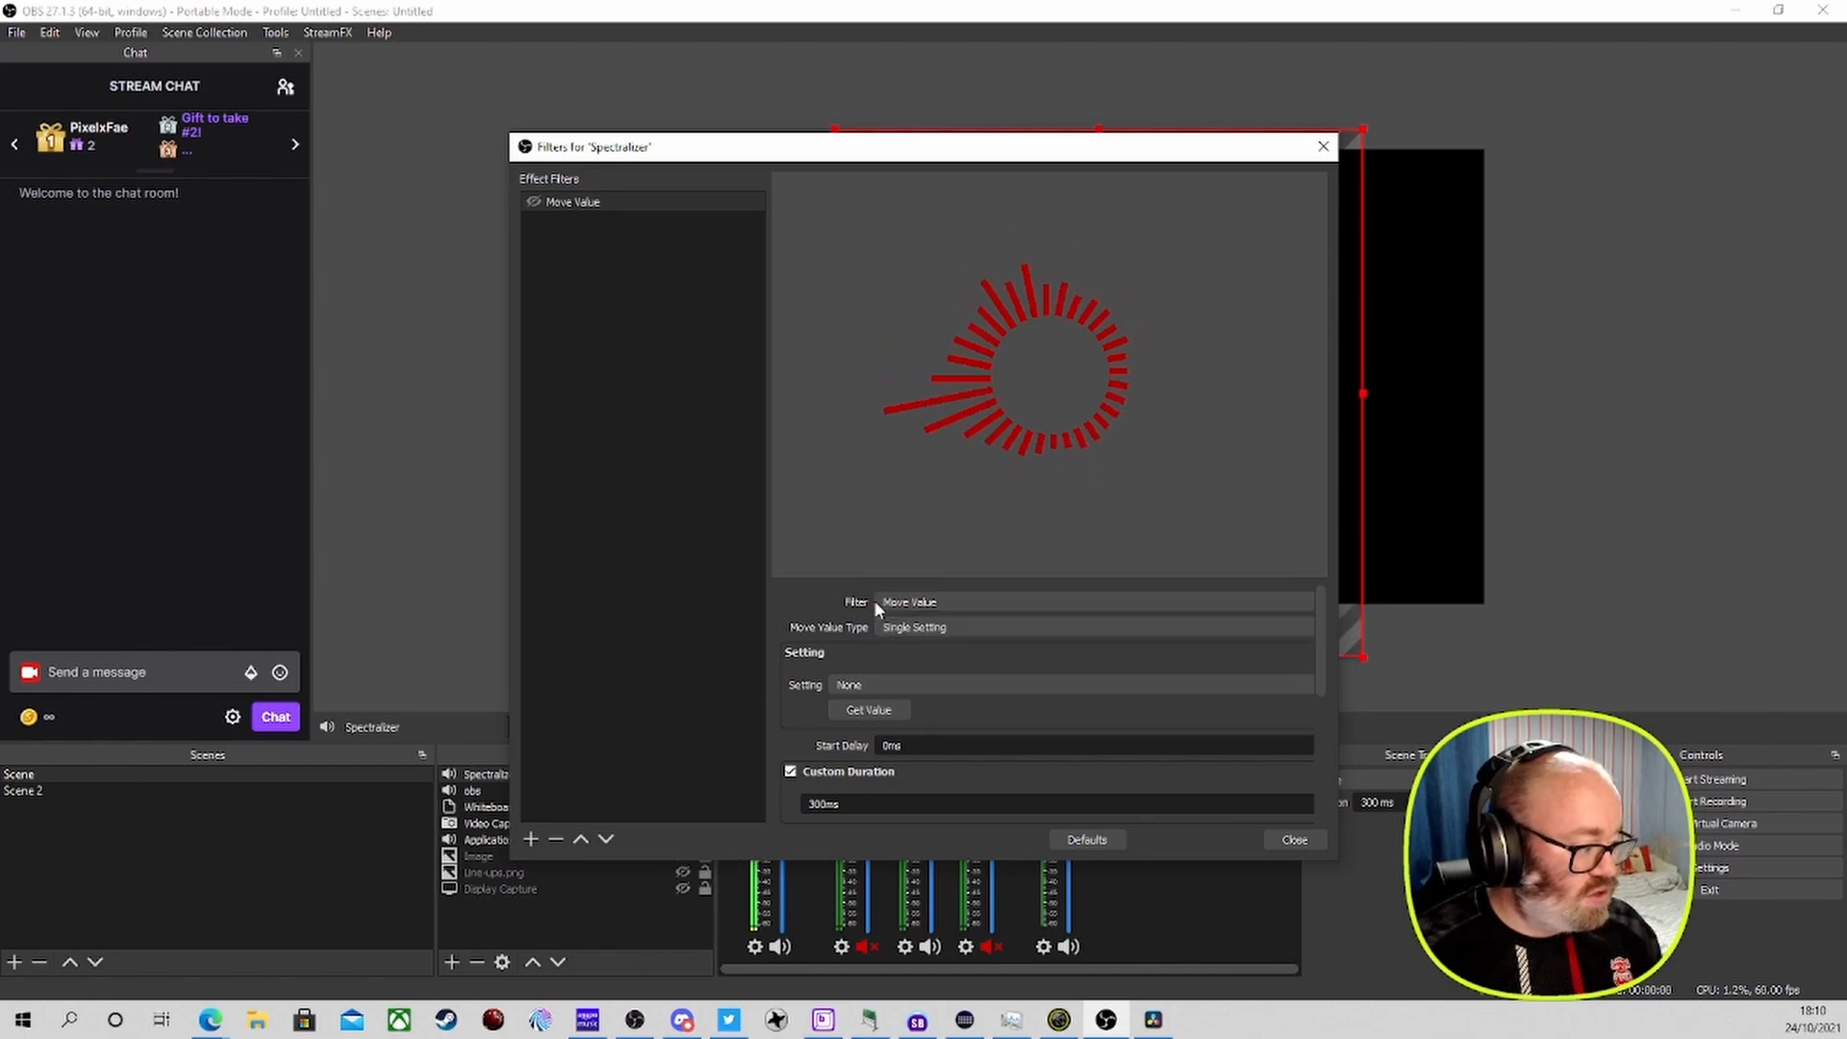
Set the move value type to Random and the target filter back to None
{"action": "left_click", "coordinate": [944, 624]}
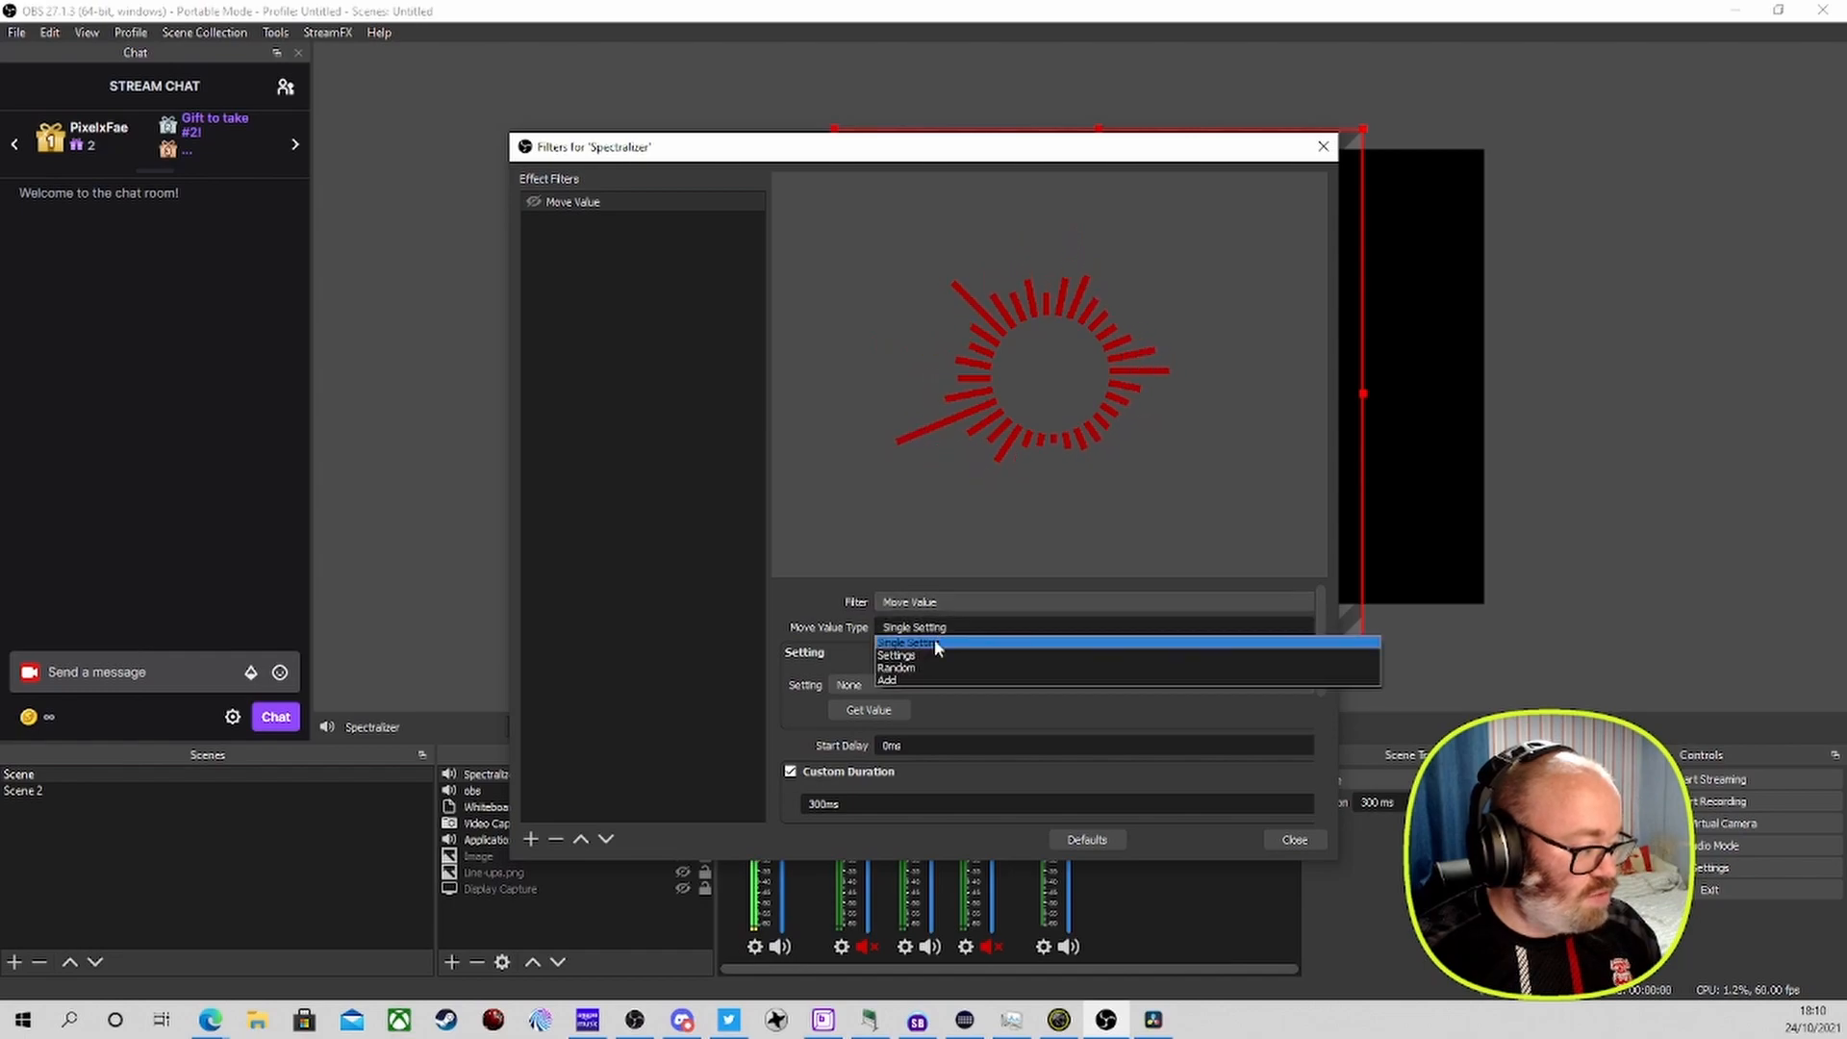
{"action": "left_click", "coordinate": [922, 660]}
{"action": "left_click", "coordinate": [926, 605]}
{"action": "left_click", "coordinate": [927, 613]}
Choose Color as the setting for the Move Value filter and set its minimum value to white, #ffffff
{"action": "left_click", "coordinate": [887, 683]}
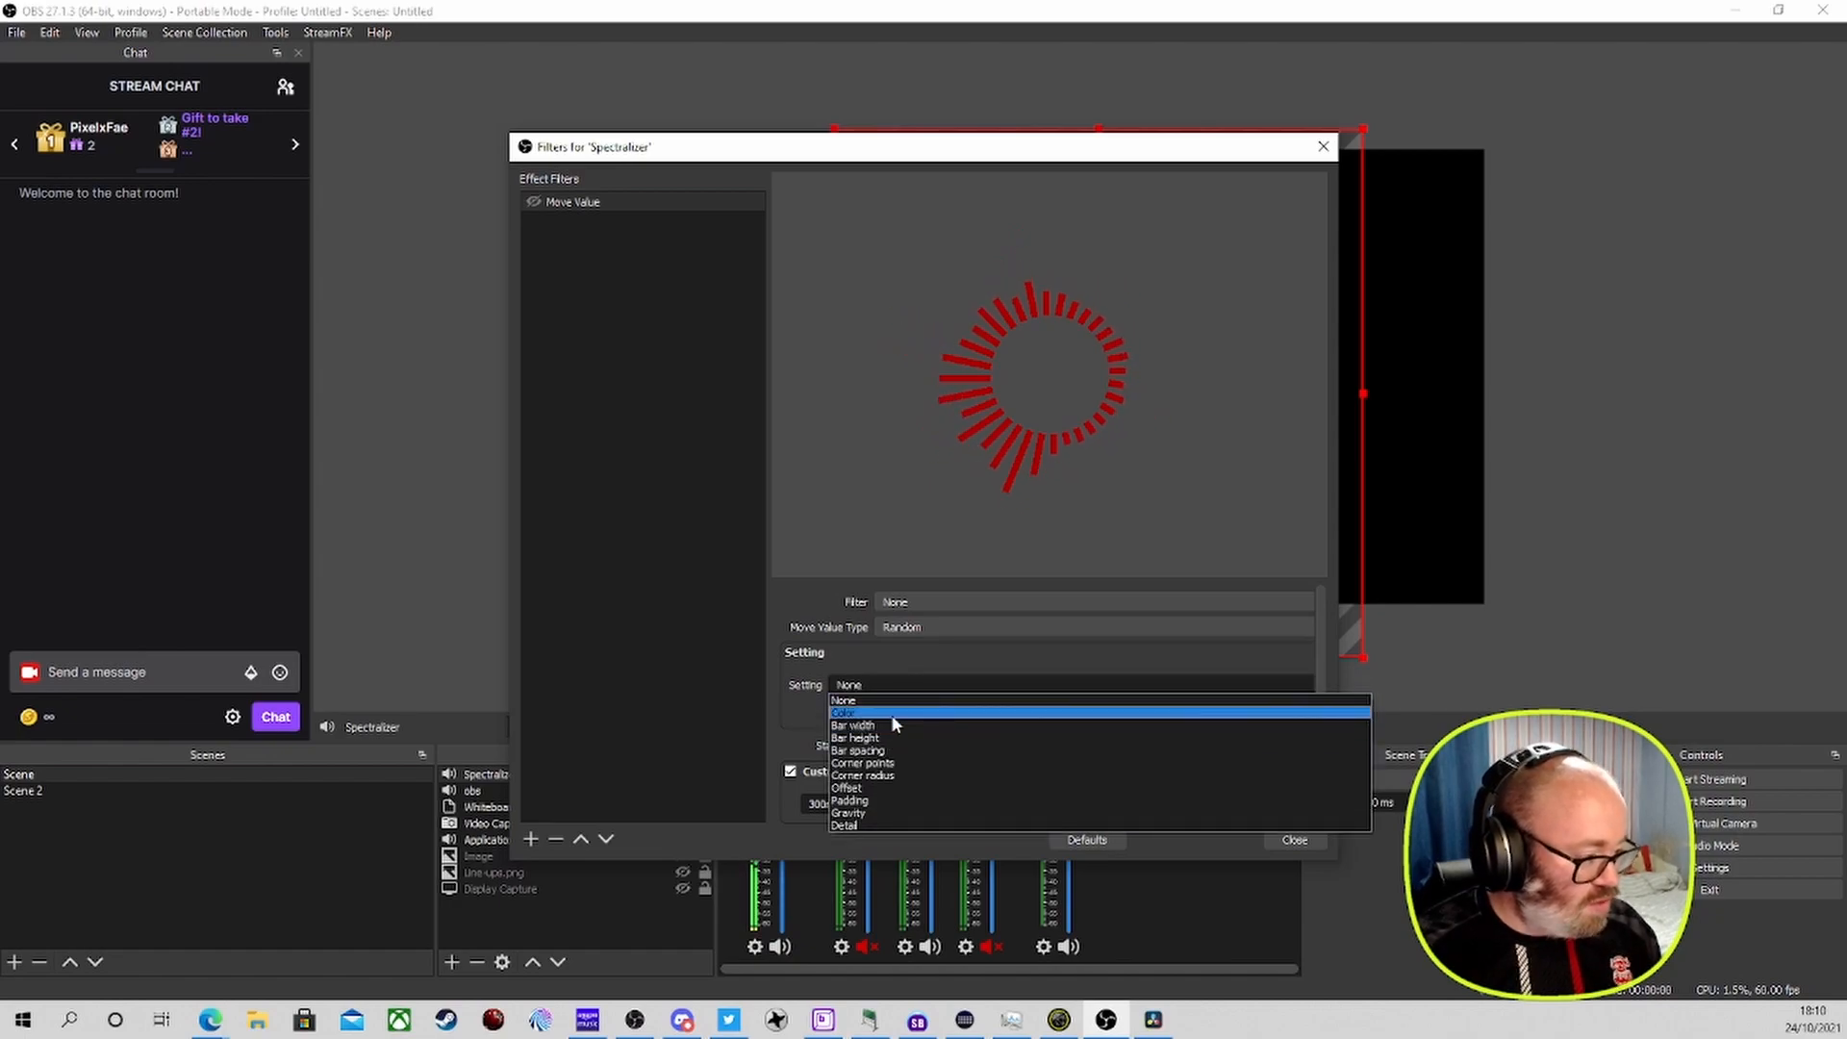
{"action": "left_click", "coordinate": [891, 713]}
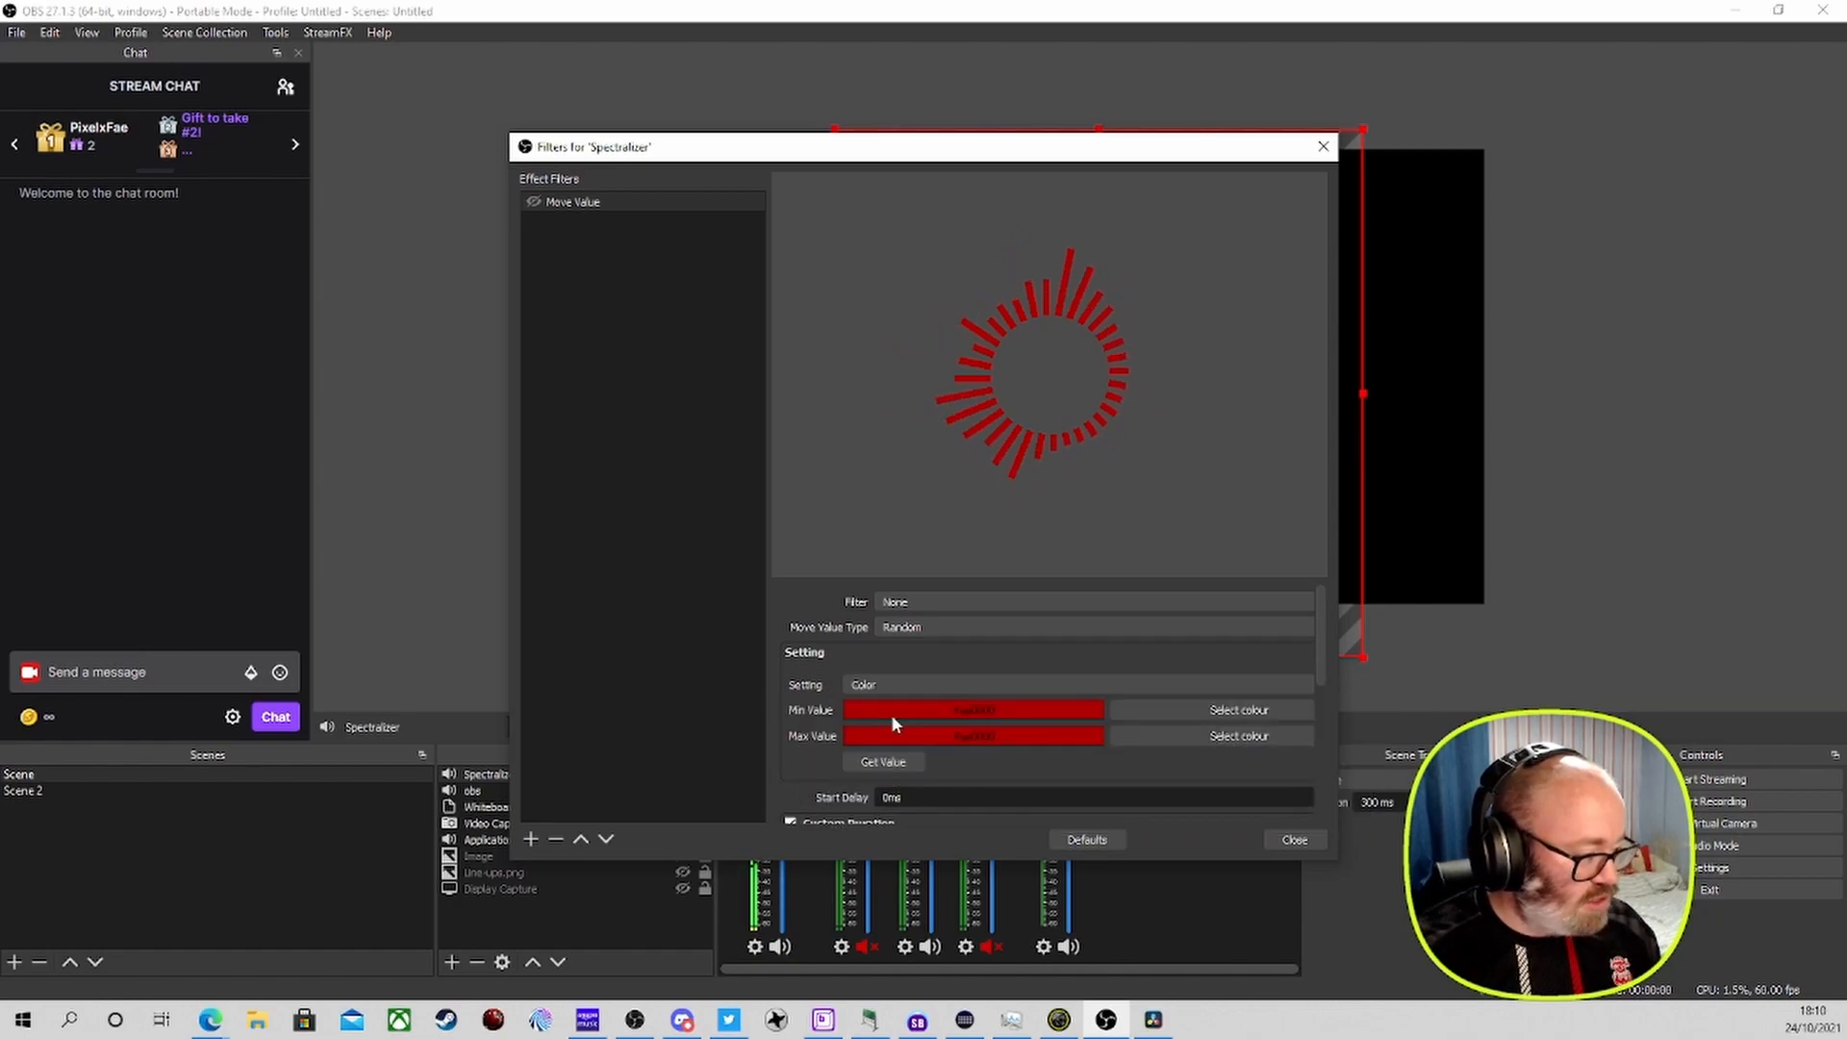
{"action": "left_click", "coordinate": [1163, 710]}
{"action": "left_click", "coordinate": [854, 601]}
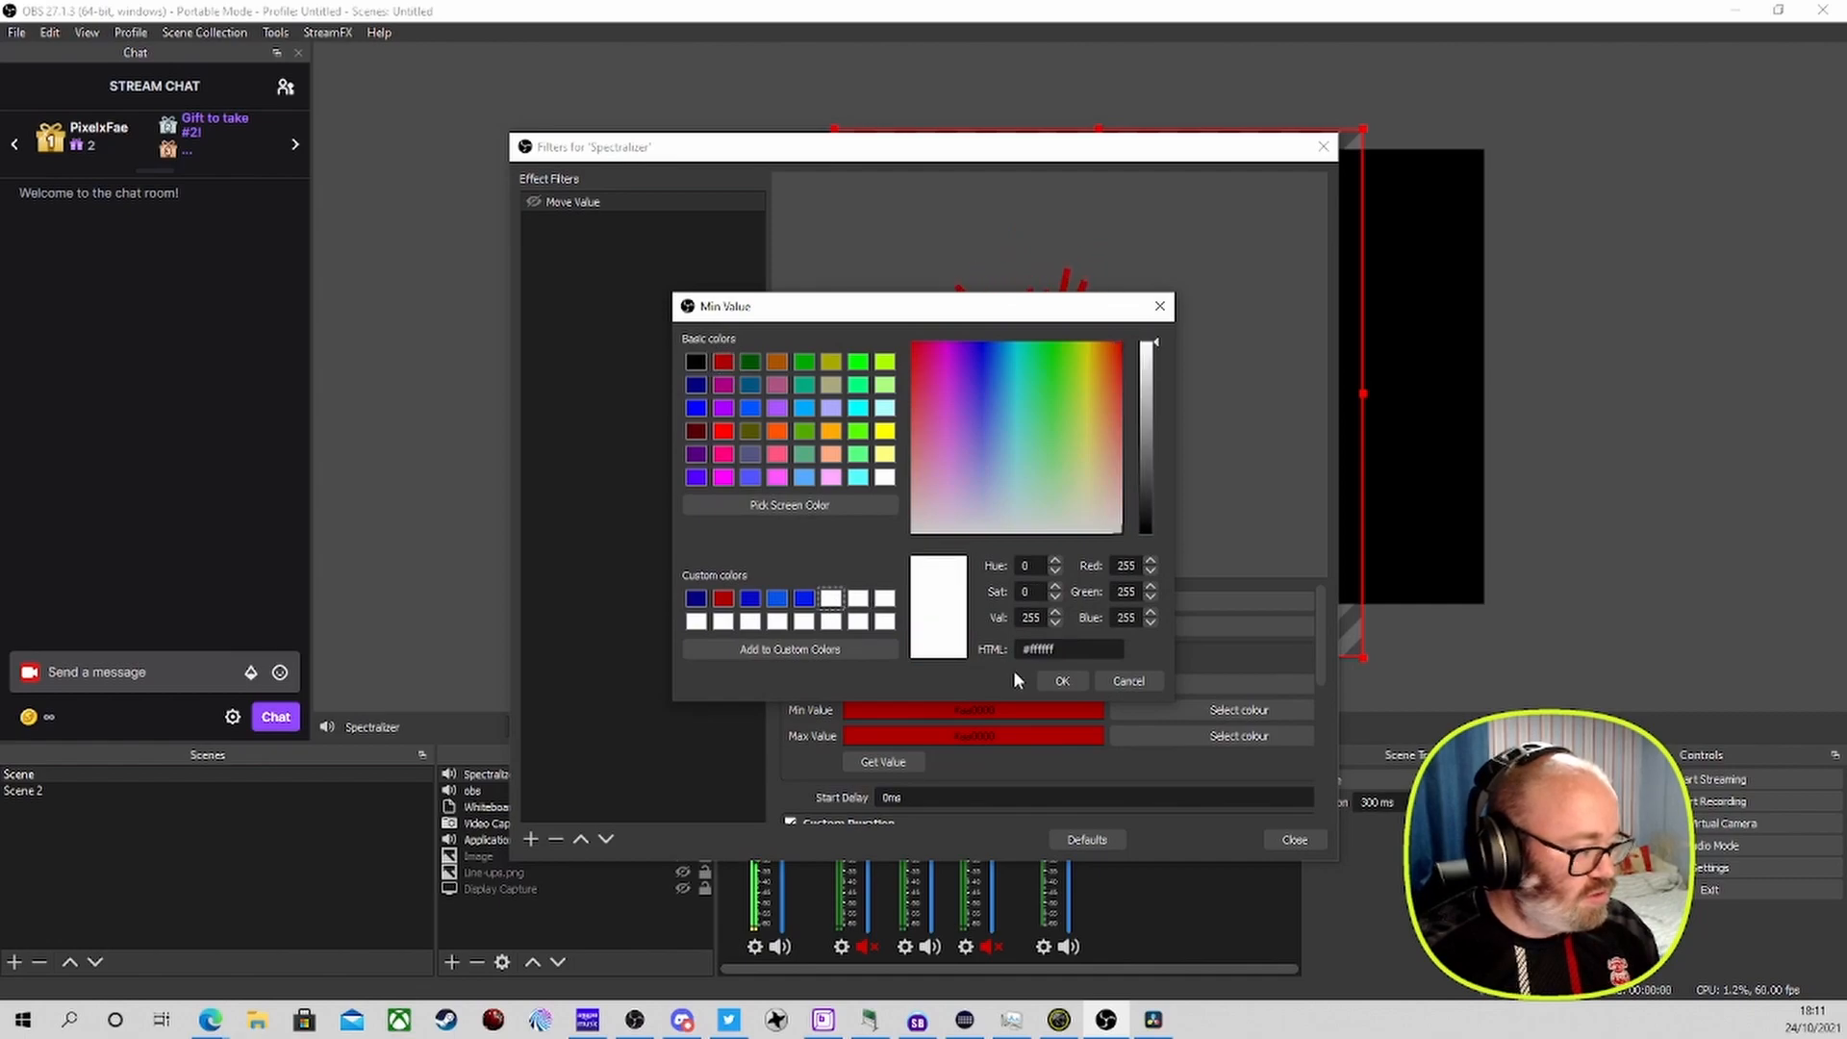
{"action": "left_click", "coordinate": [1062, 680]}
Set the filter's maximum colour value to black, #000000, and close the Spectralizer filters
{"action": "left_click", "coordinate": [1239, 736]}
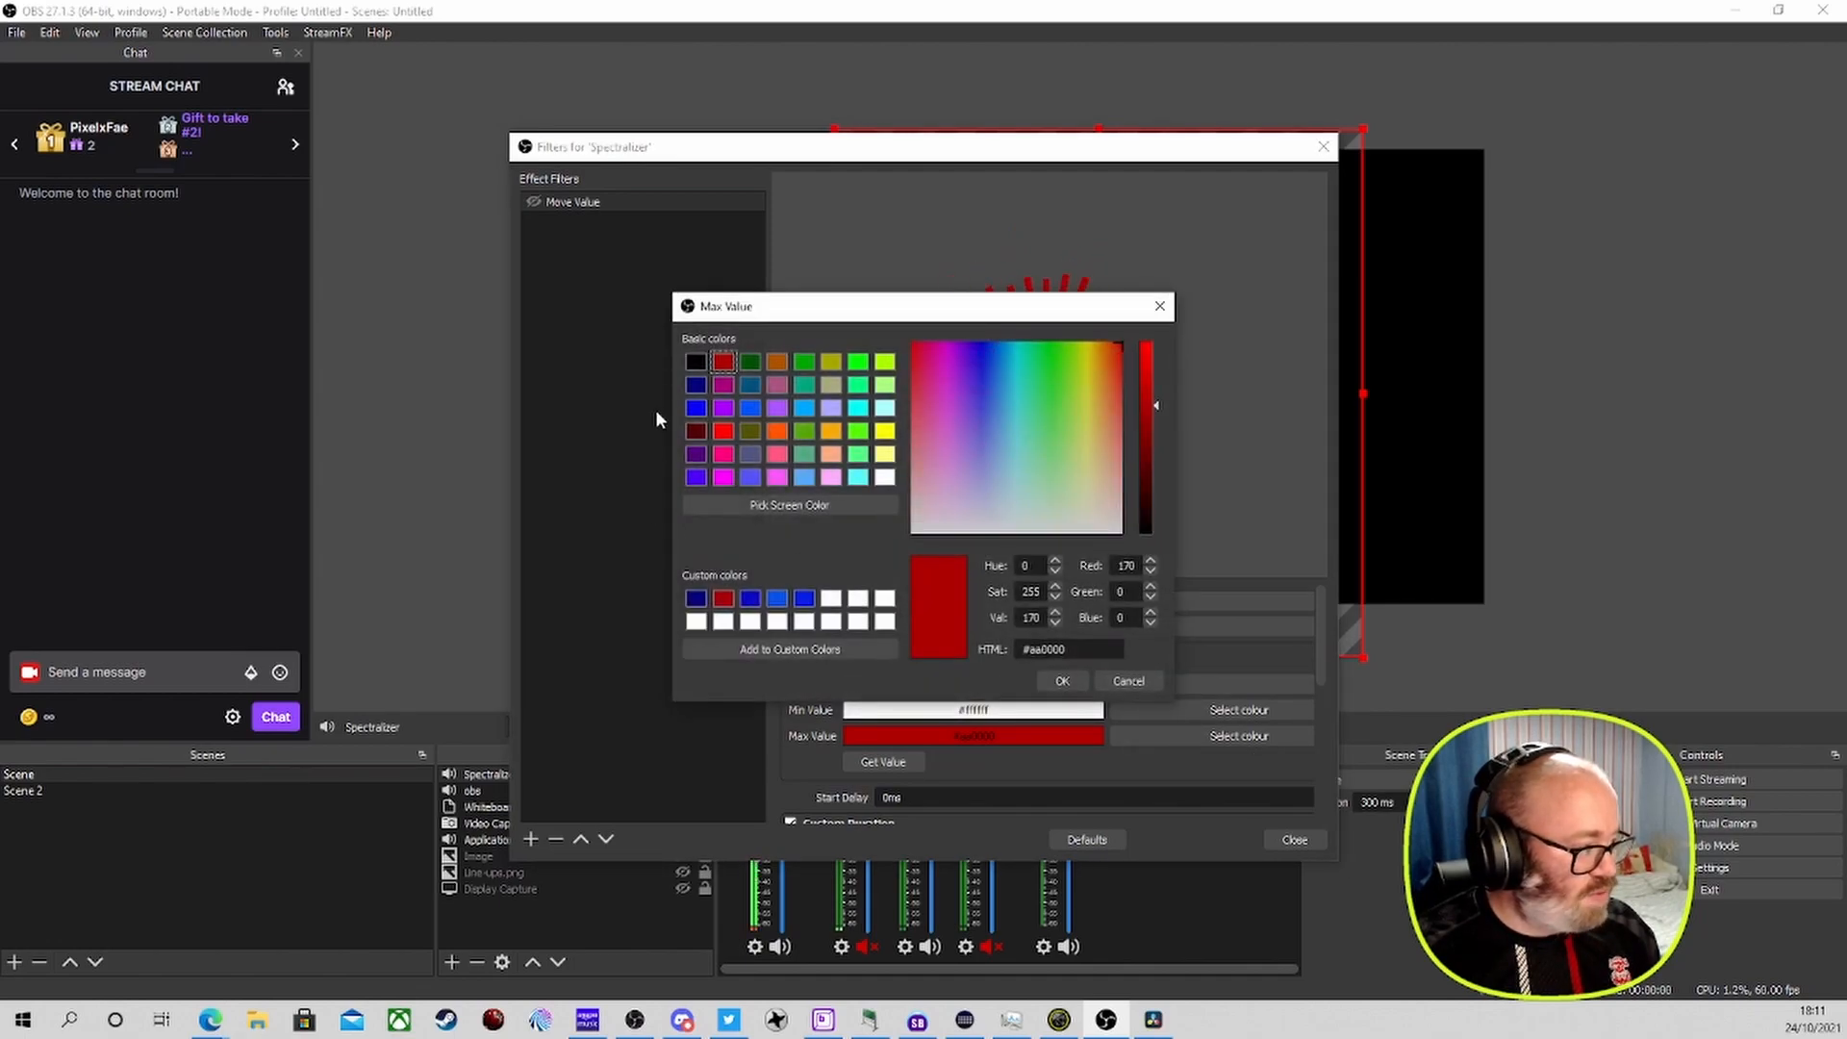
{"action": "left_click", "coordinate": [695, 364]}
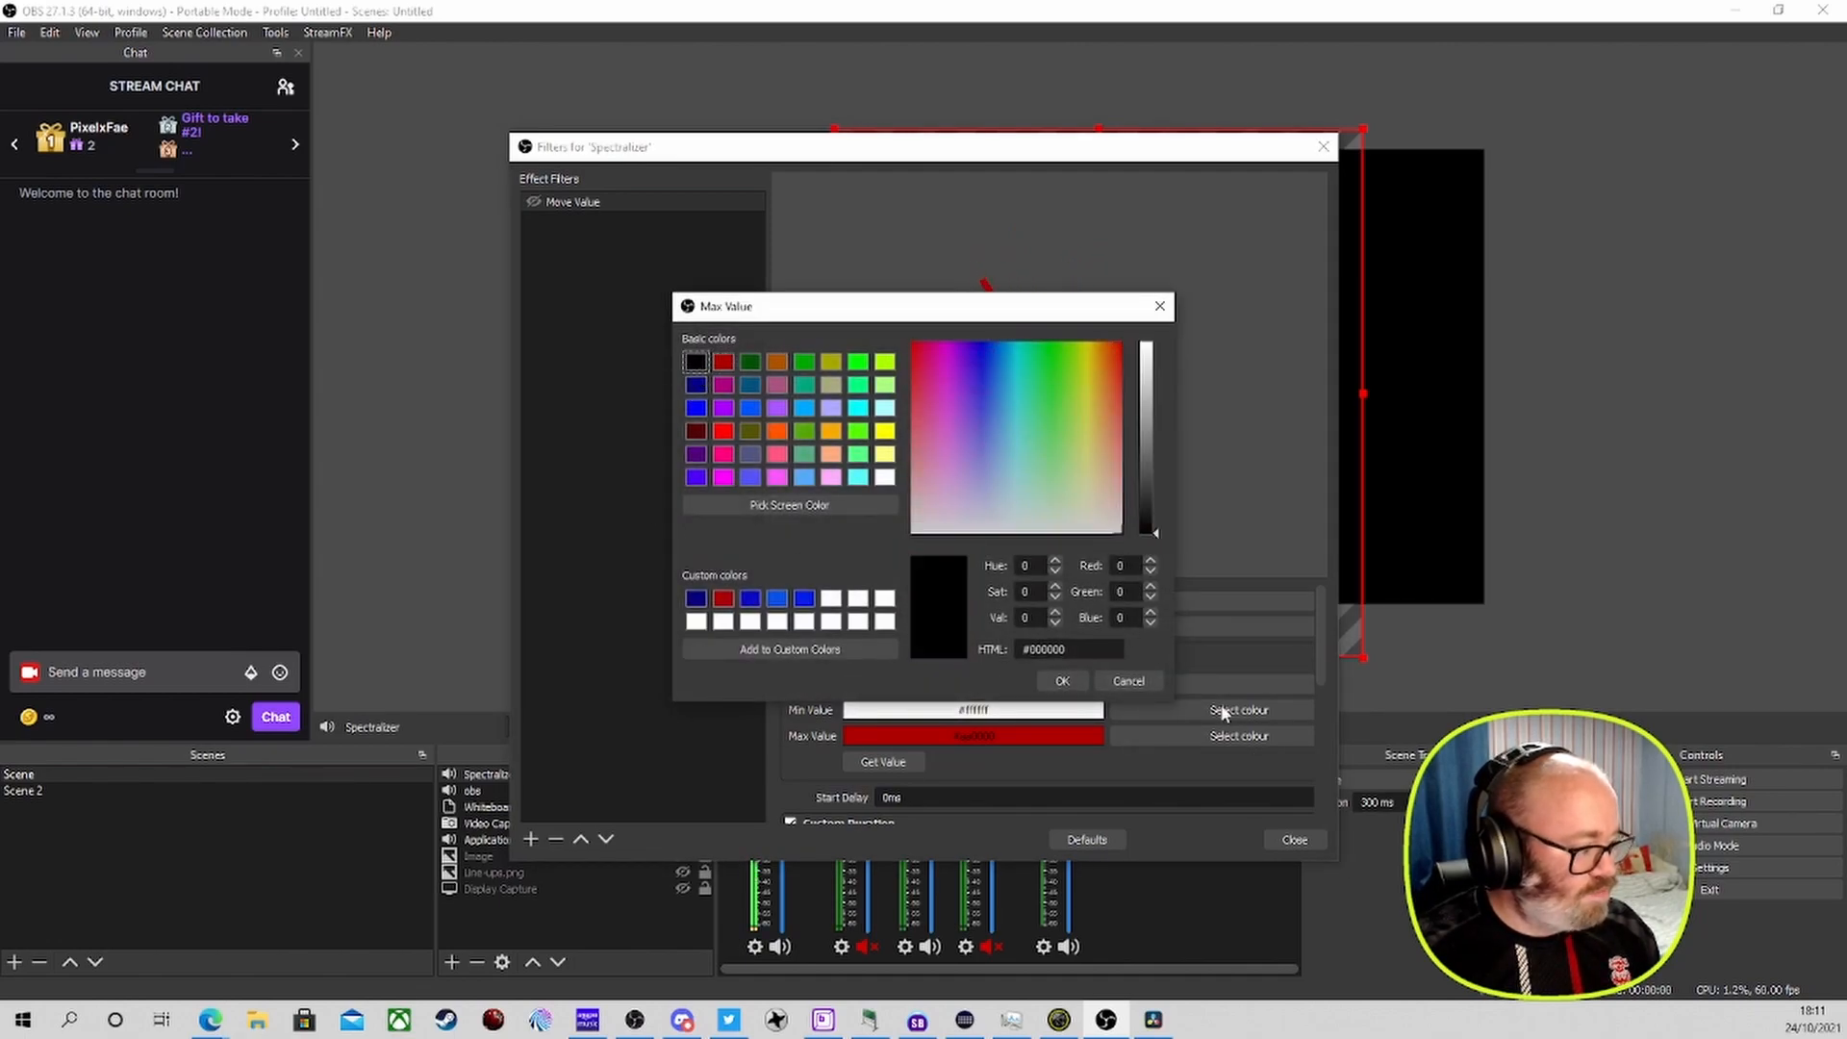
{"action": "left_click", "coordinate": [1064, 680]}
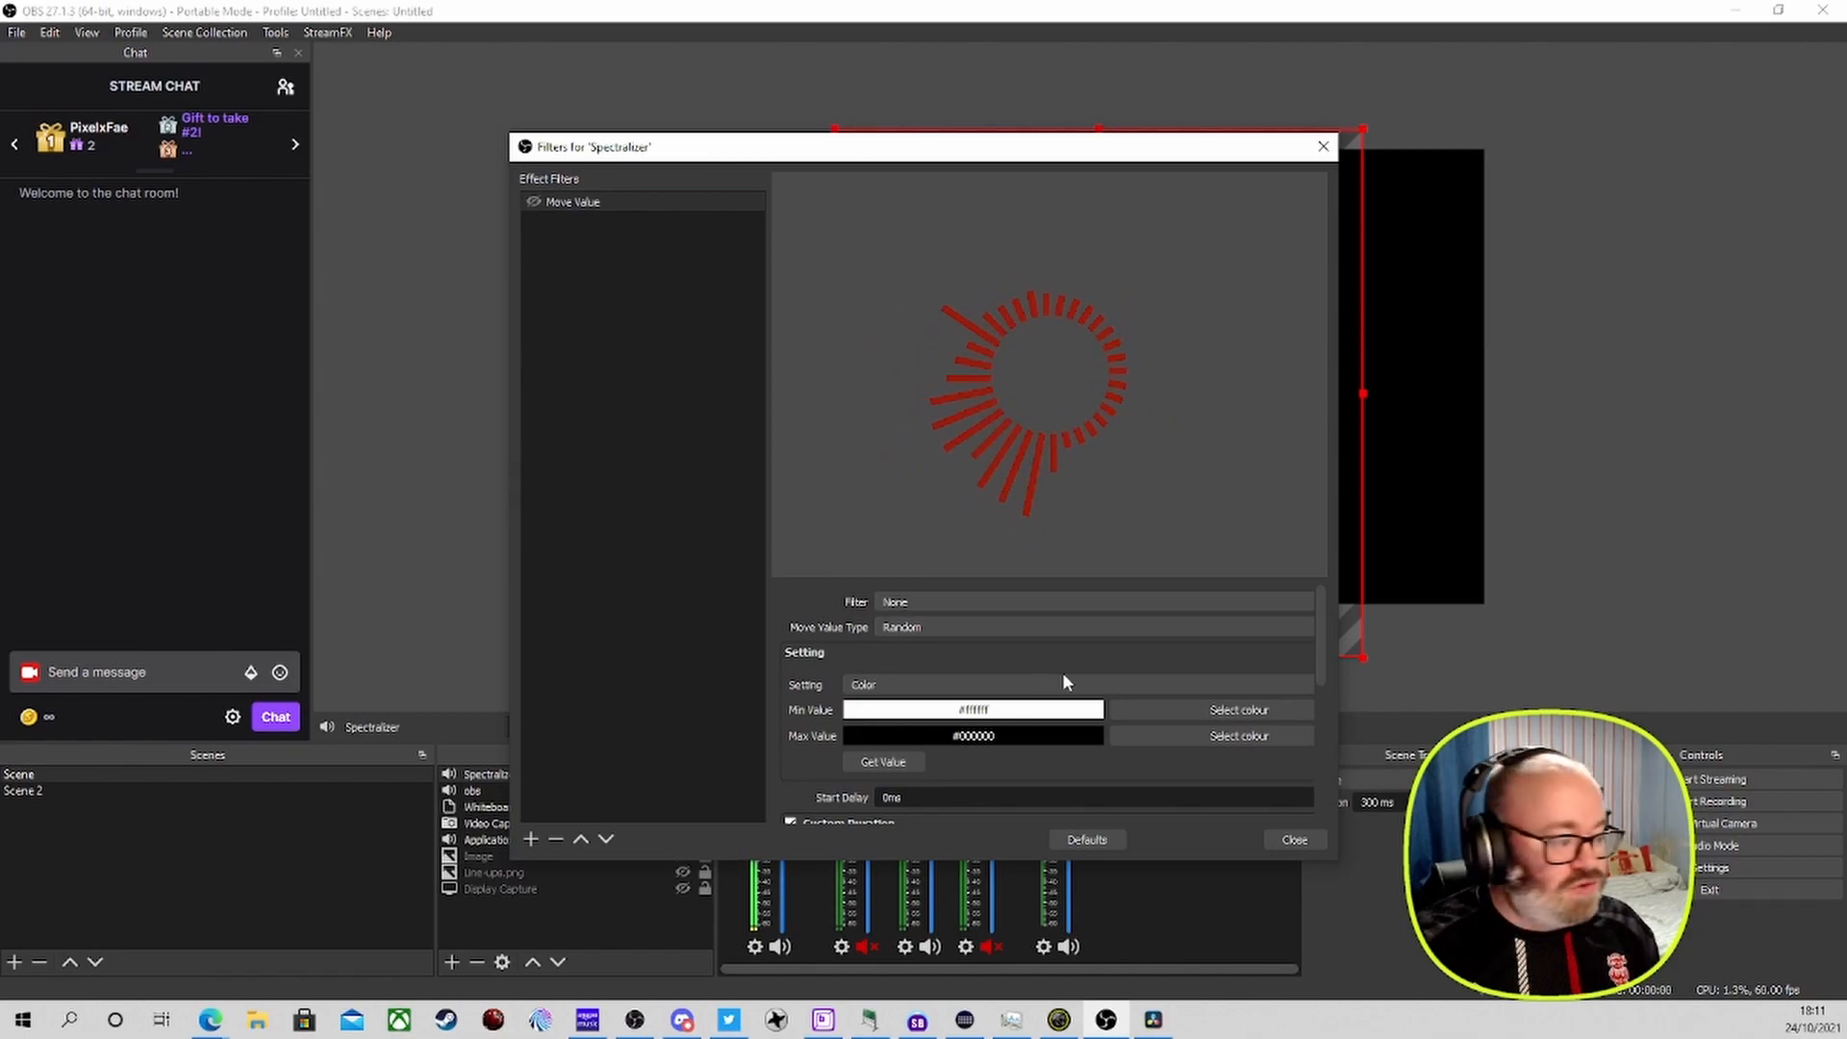
{"action": "left_click", "coordinate": [1295, 840]}
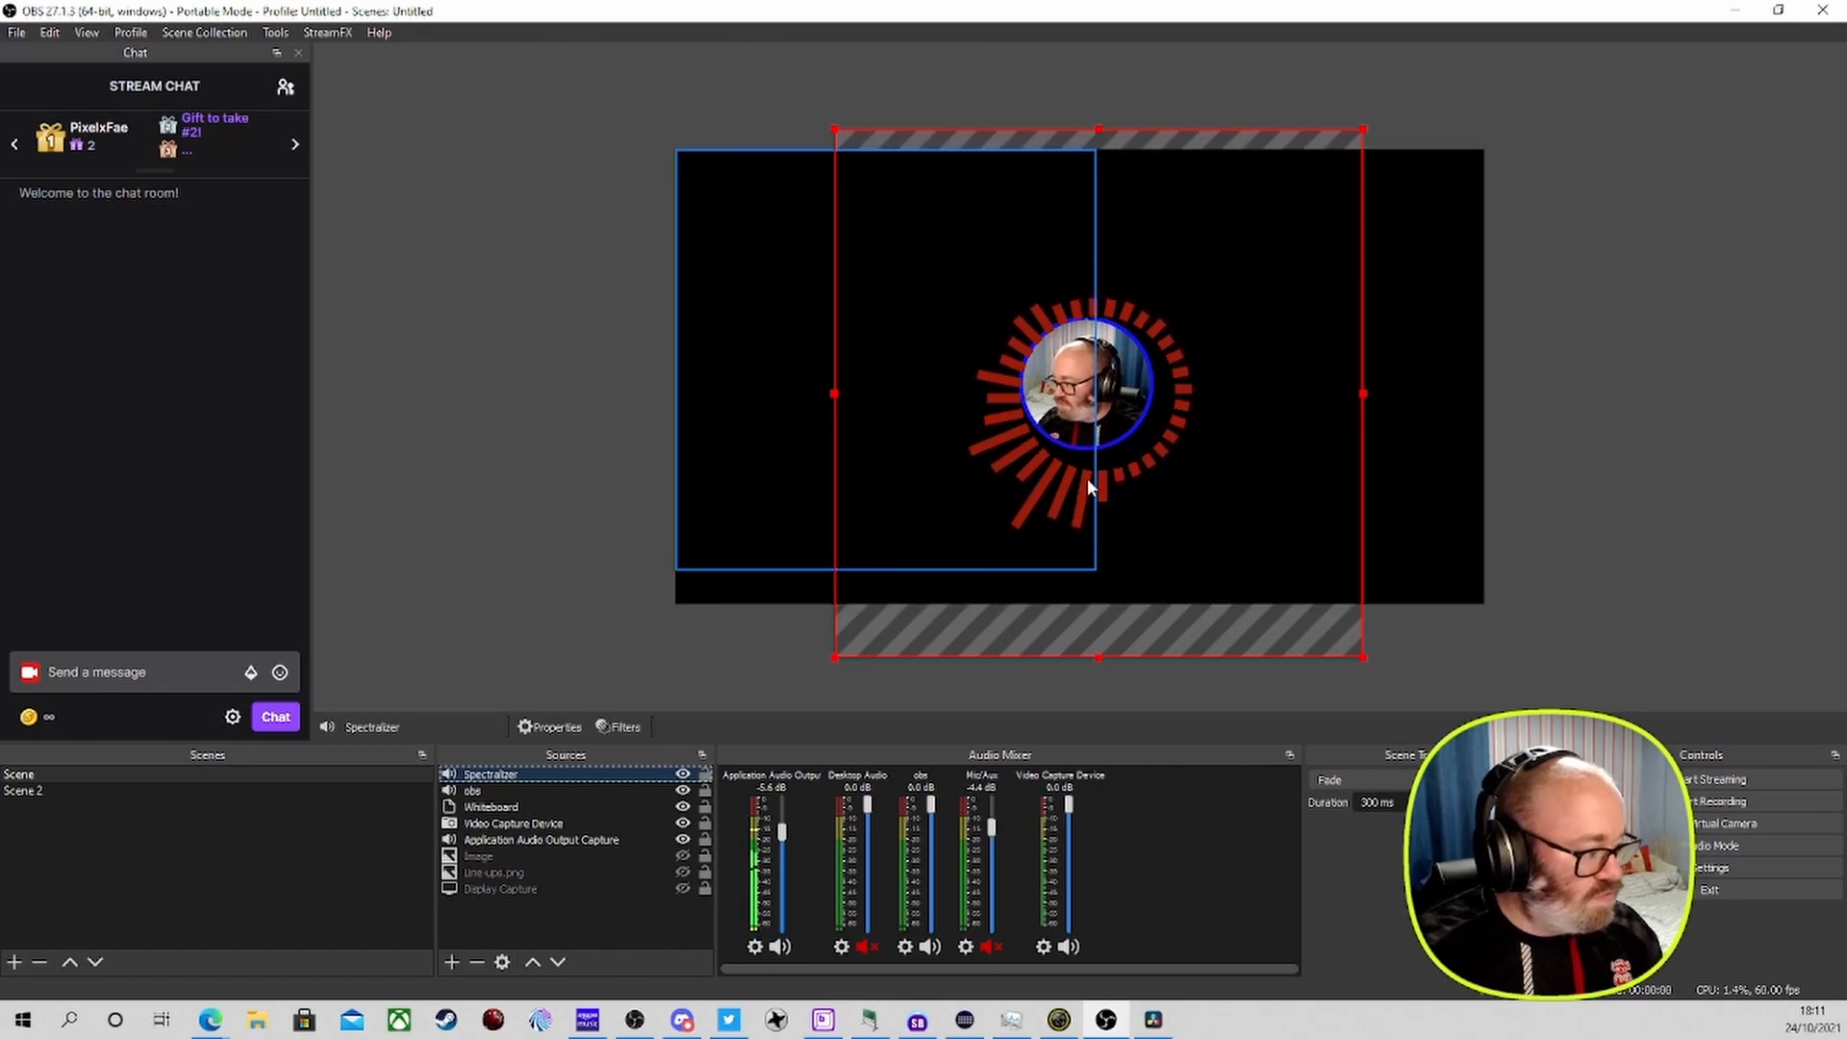
Shrink the Spectralizer ring slightly and re-centre it so its bars closely surround the webcam circle
{"action": "left_click_drag", "start_coordinate": [1128, 464], "coordinate": [1122, 459]}
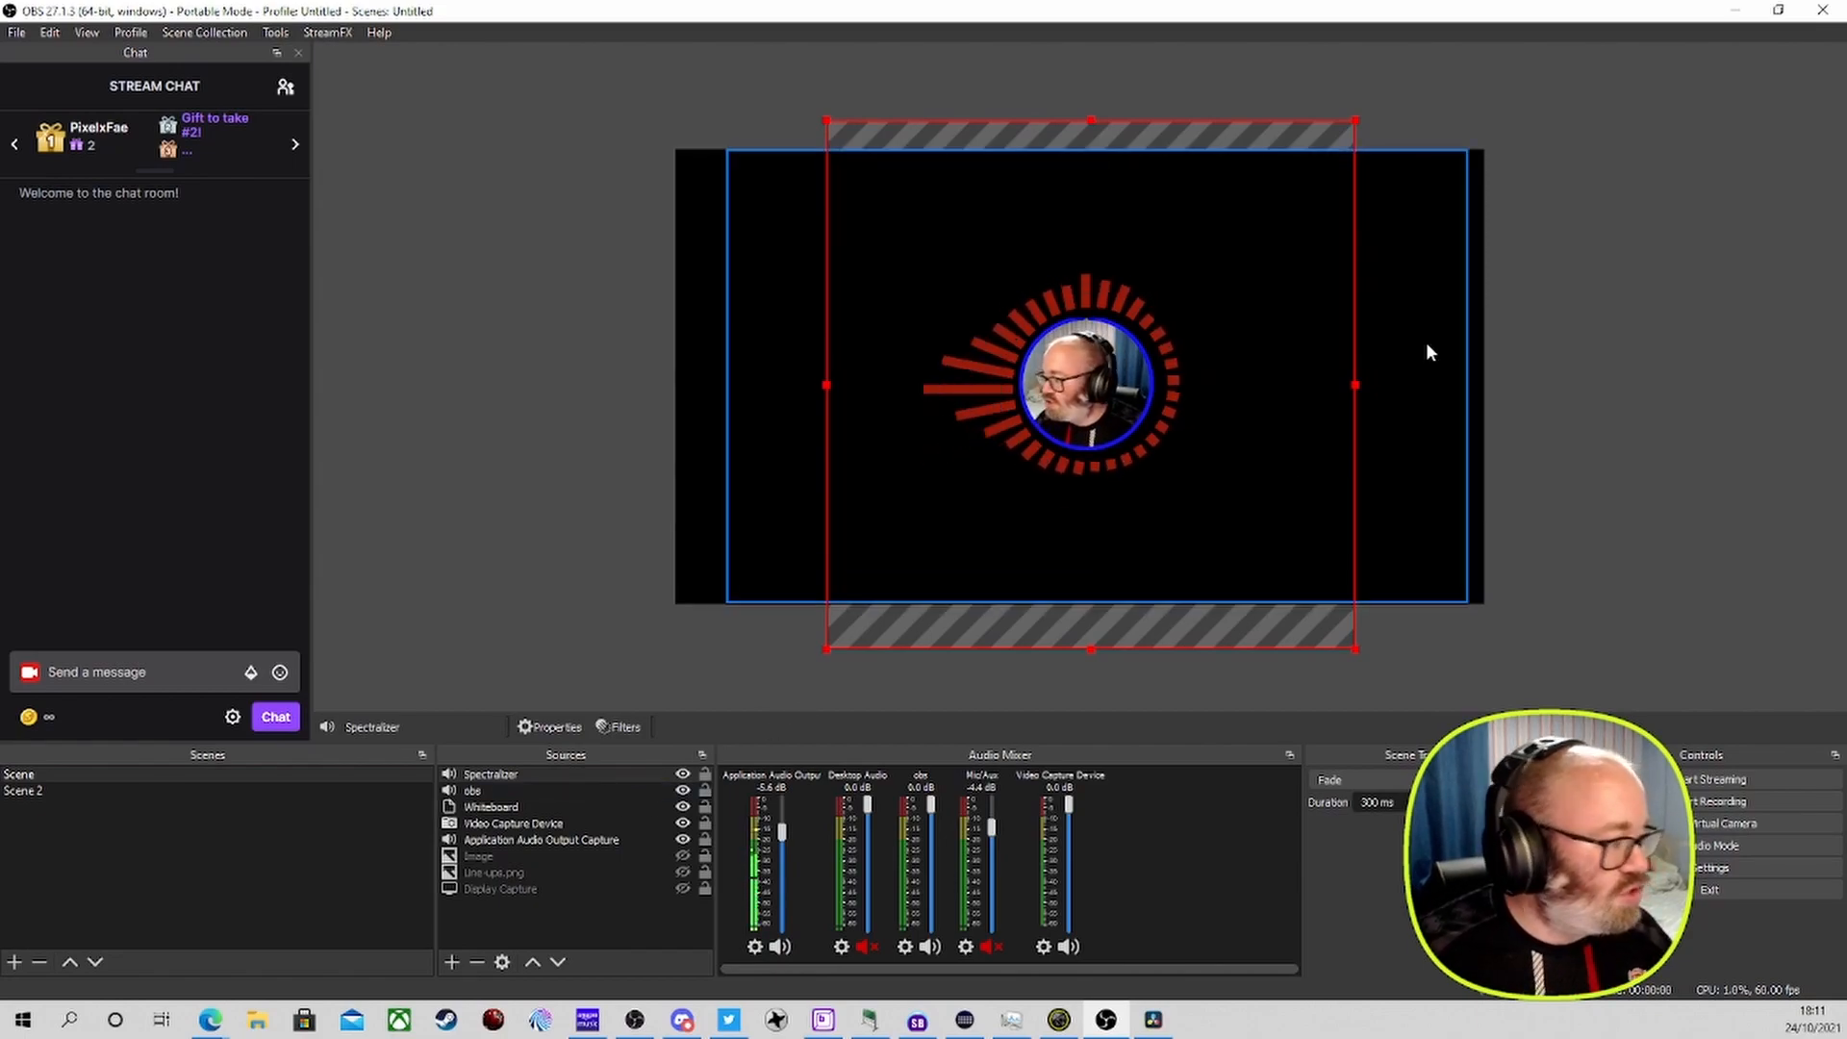
{"action": "left_click_drag", "start_coordinate": [1353, 117], "coordinate": [1327, 150]}
{"action": "left_click_drag", "start_coordinate": [1203, 269], "coordinate": [1209, 247]}
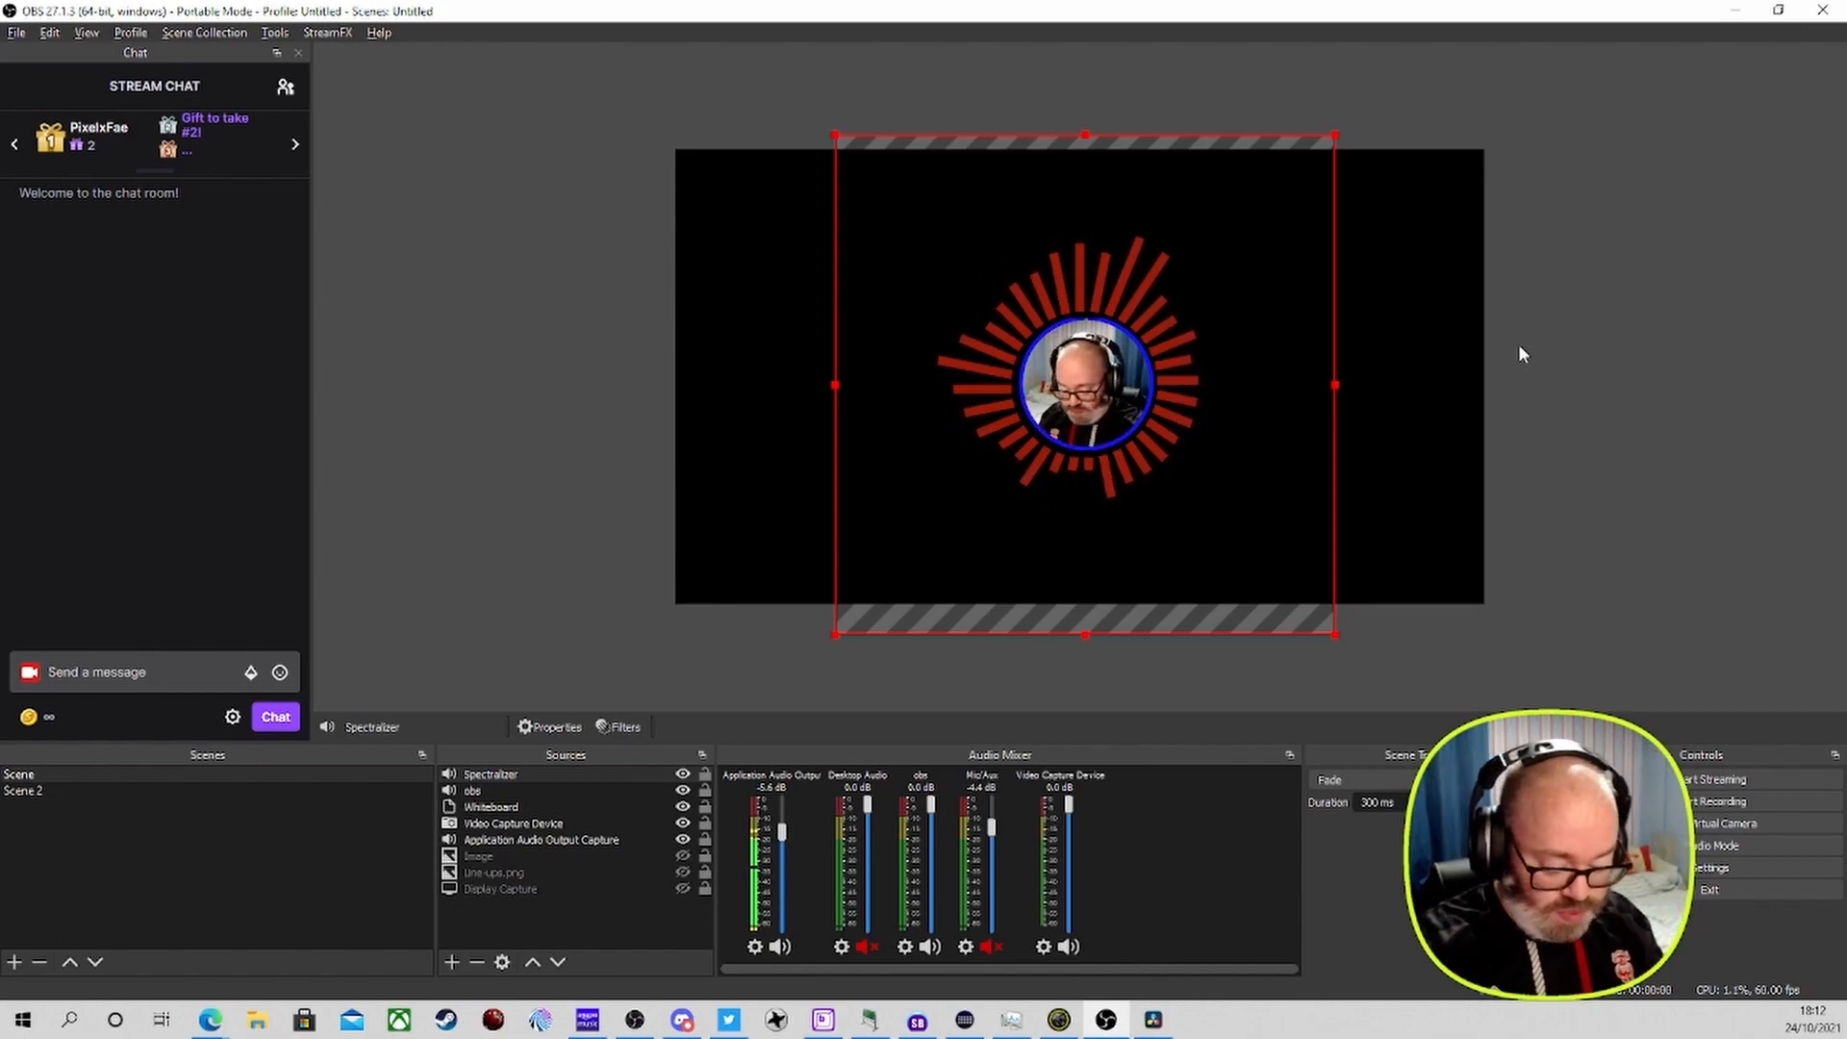
{"action": "key", "text": "alt"}
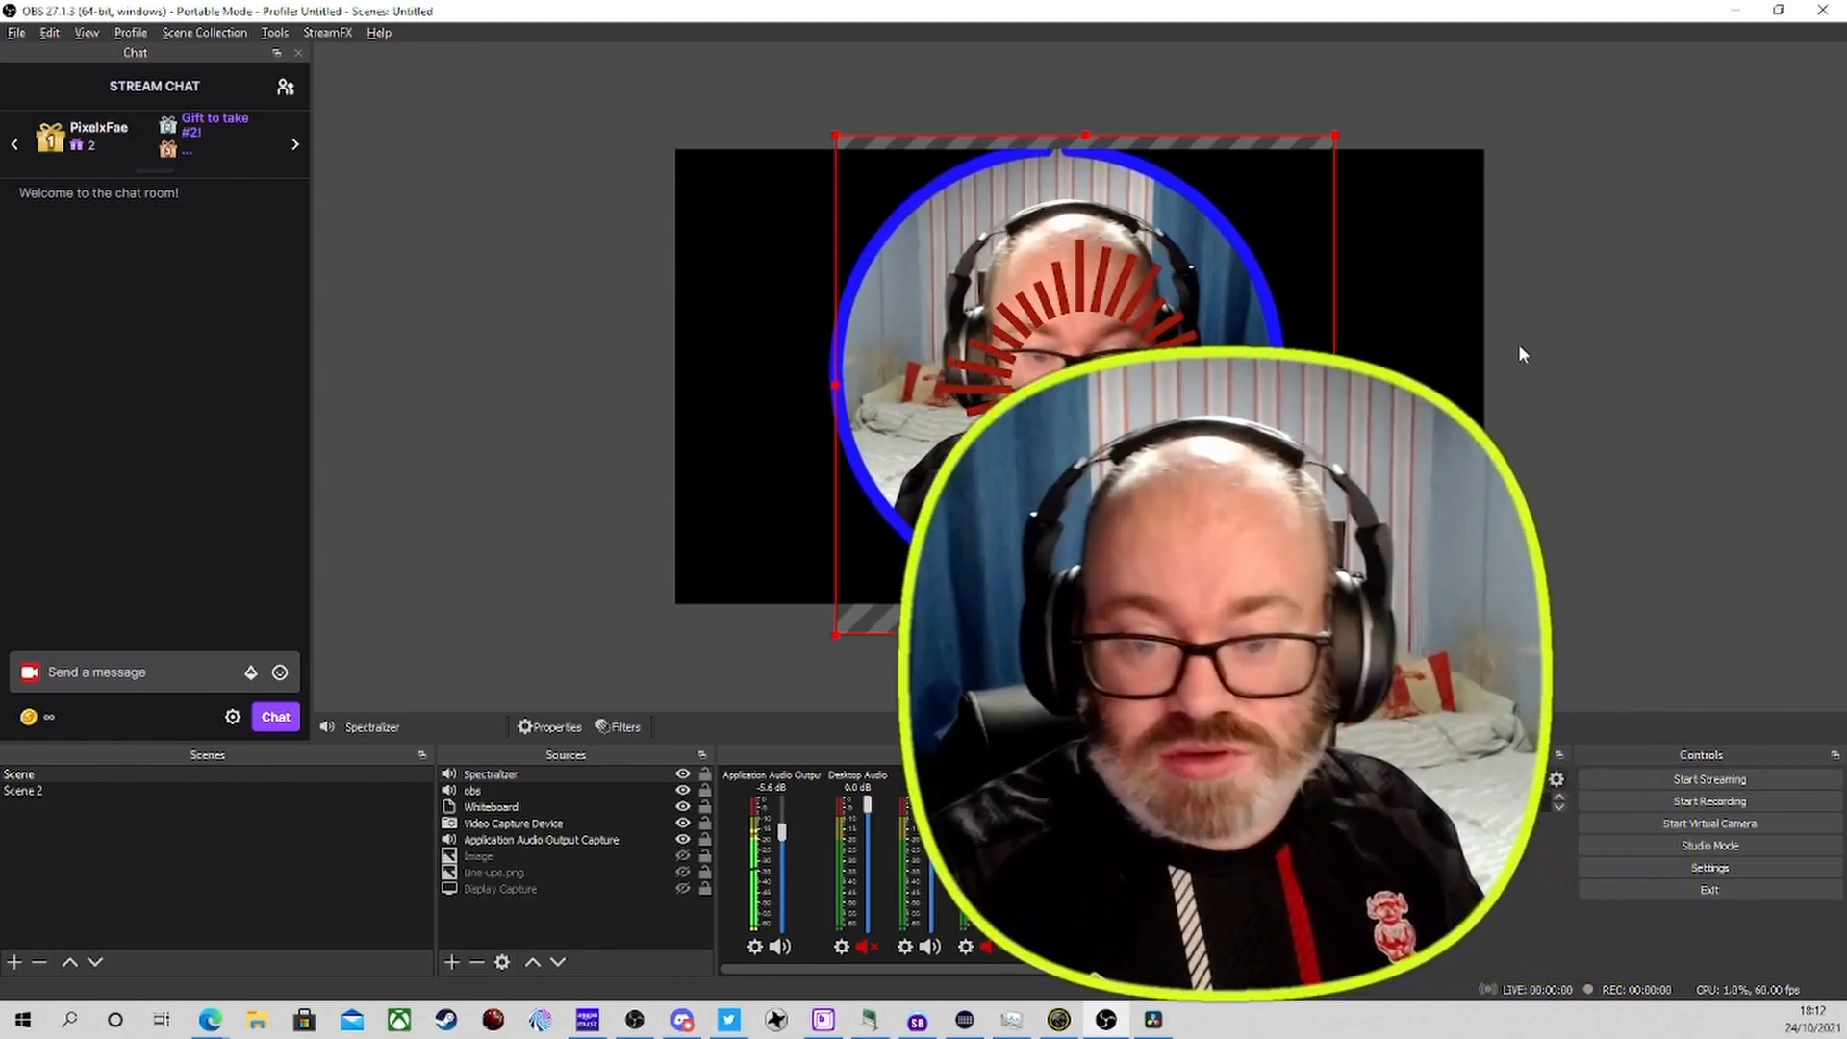